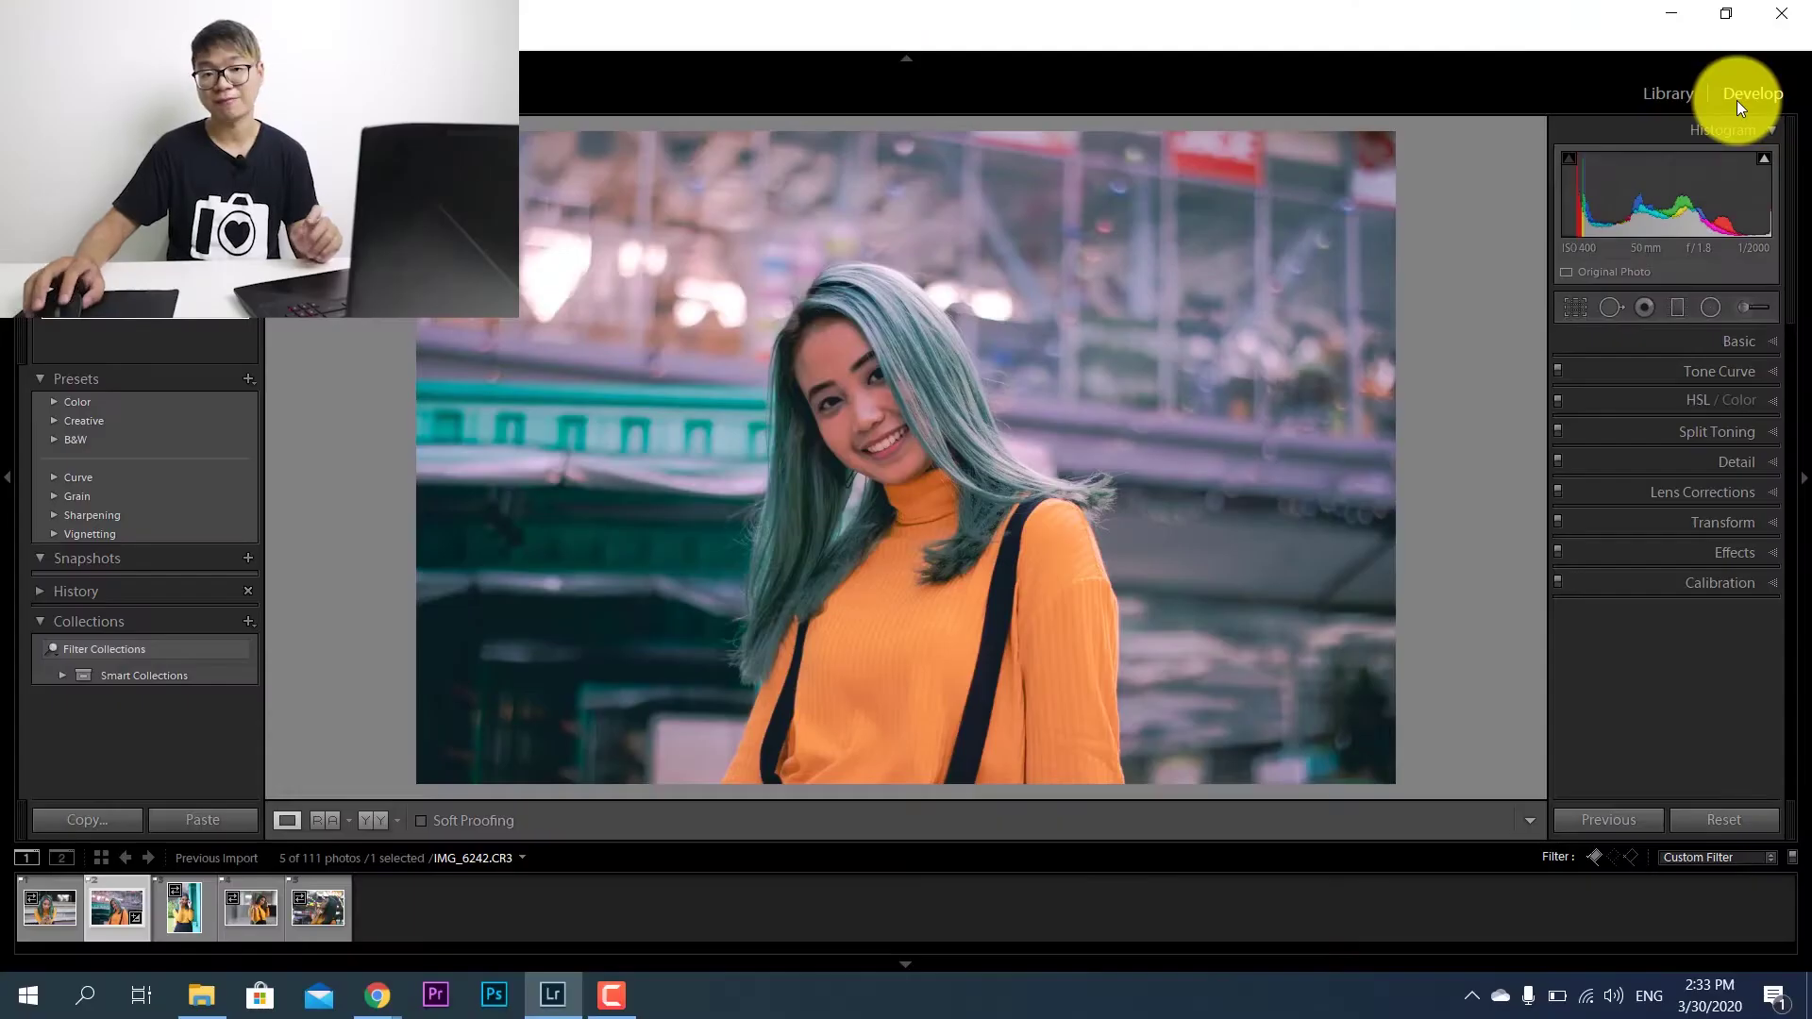
- From the Library, open Export One File for the portrait photo and list its export destinations
{"action": "left_click", "coordinate": [1671, 96]}
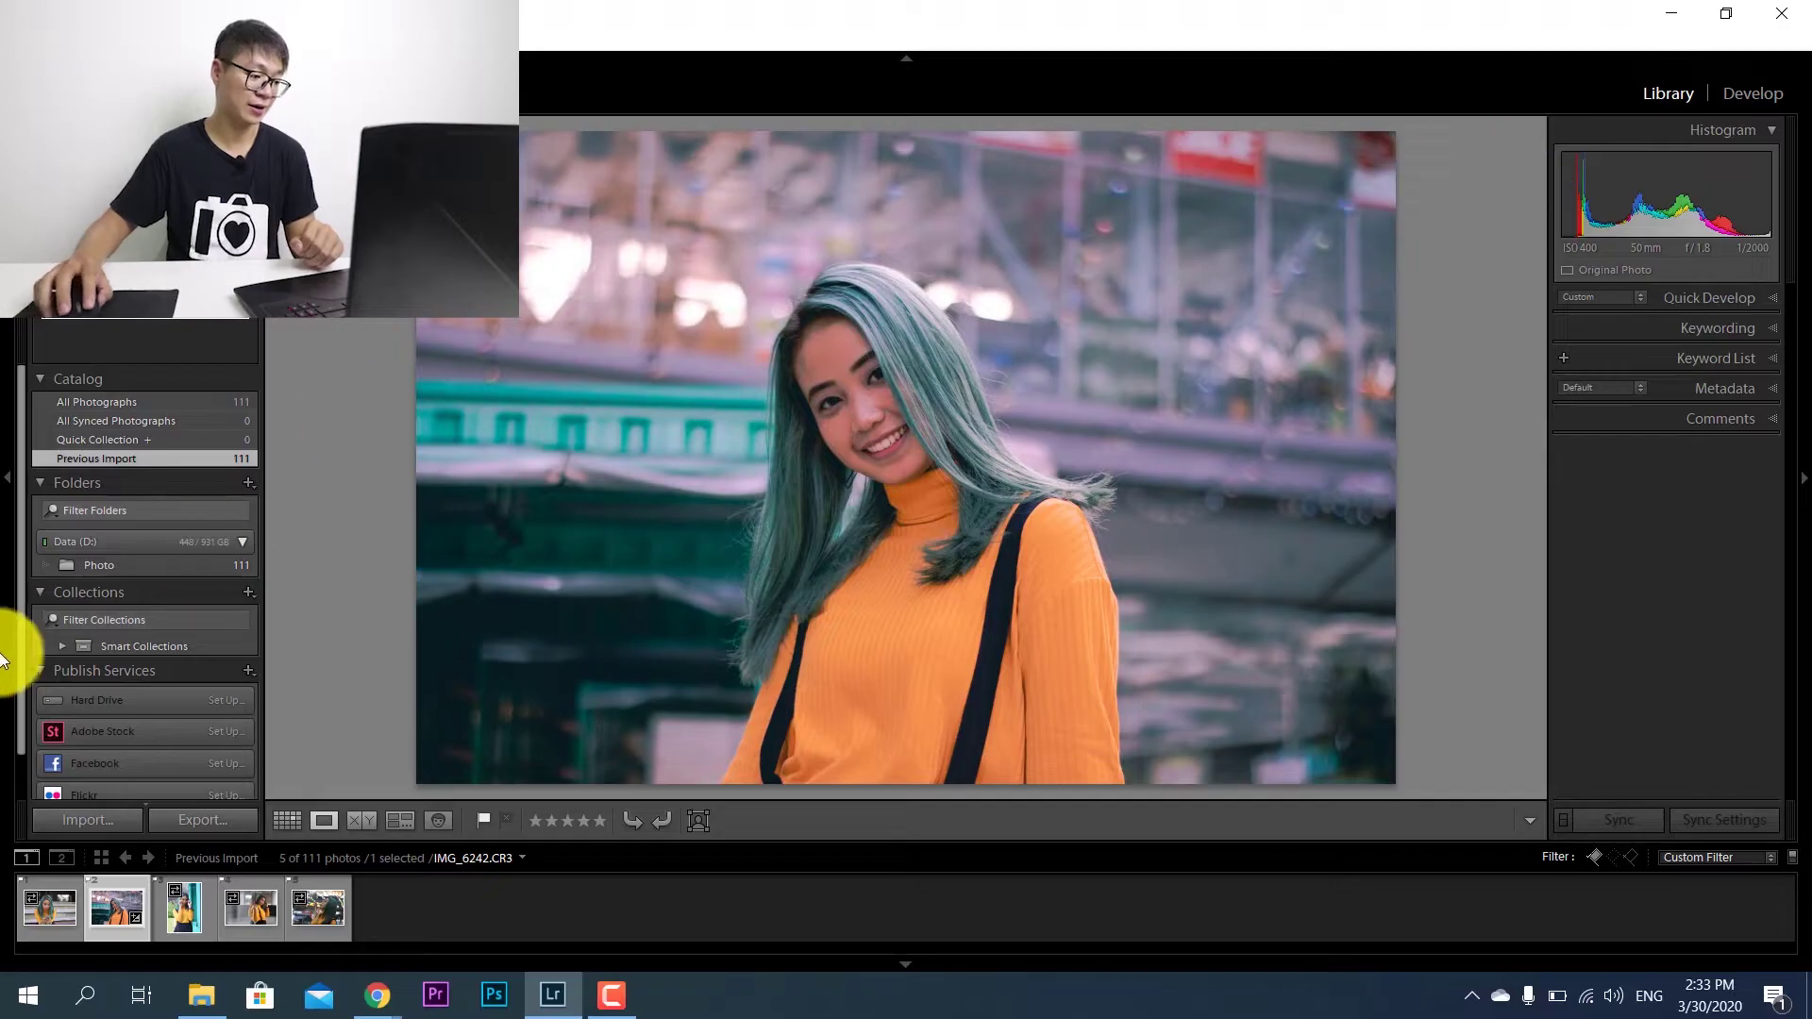
{"action": "left_click", "coordinate": [197, 820]}
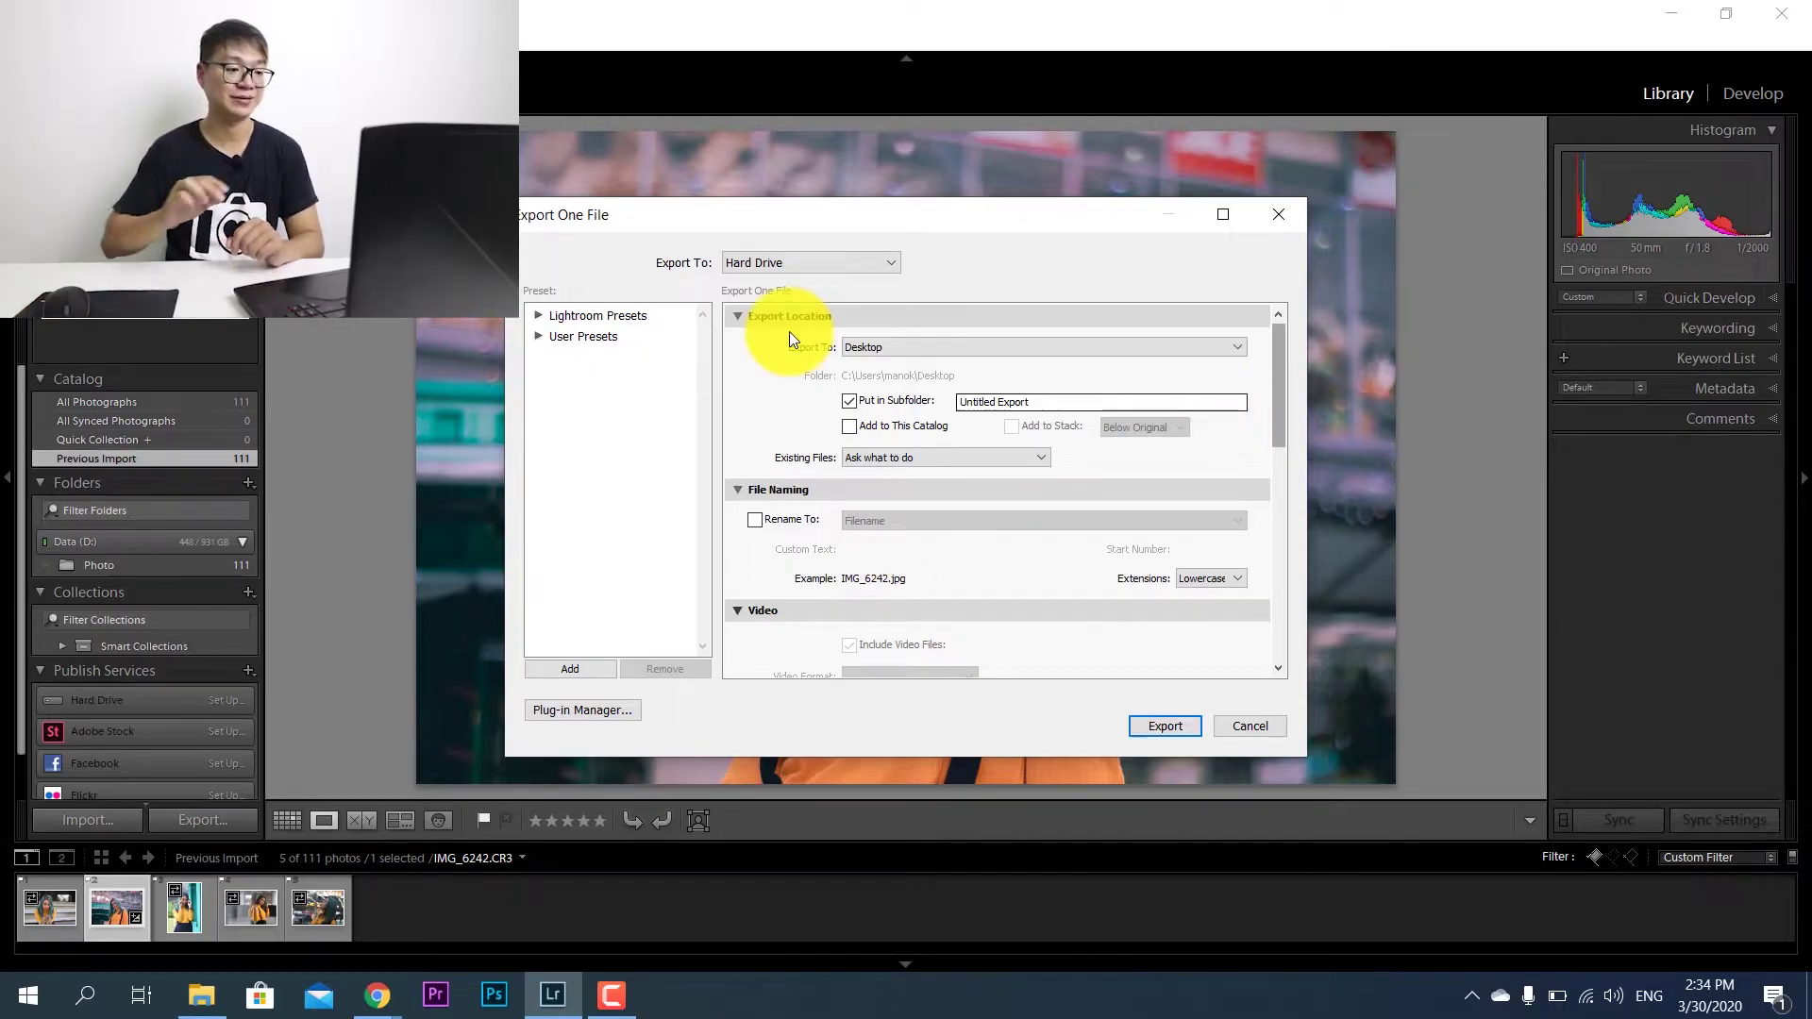
{"action": "left_click", "coordinate": [878, 349]}
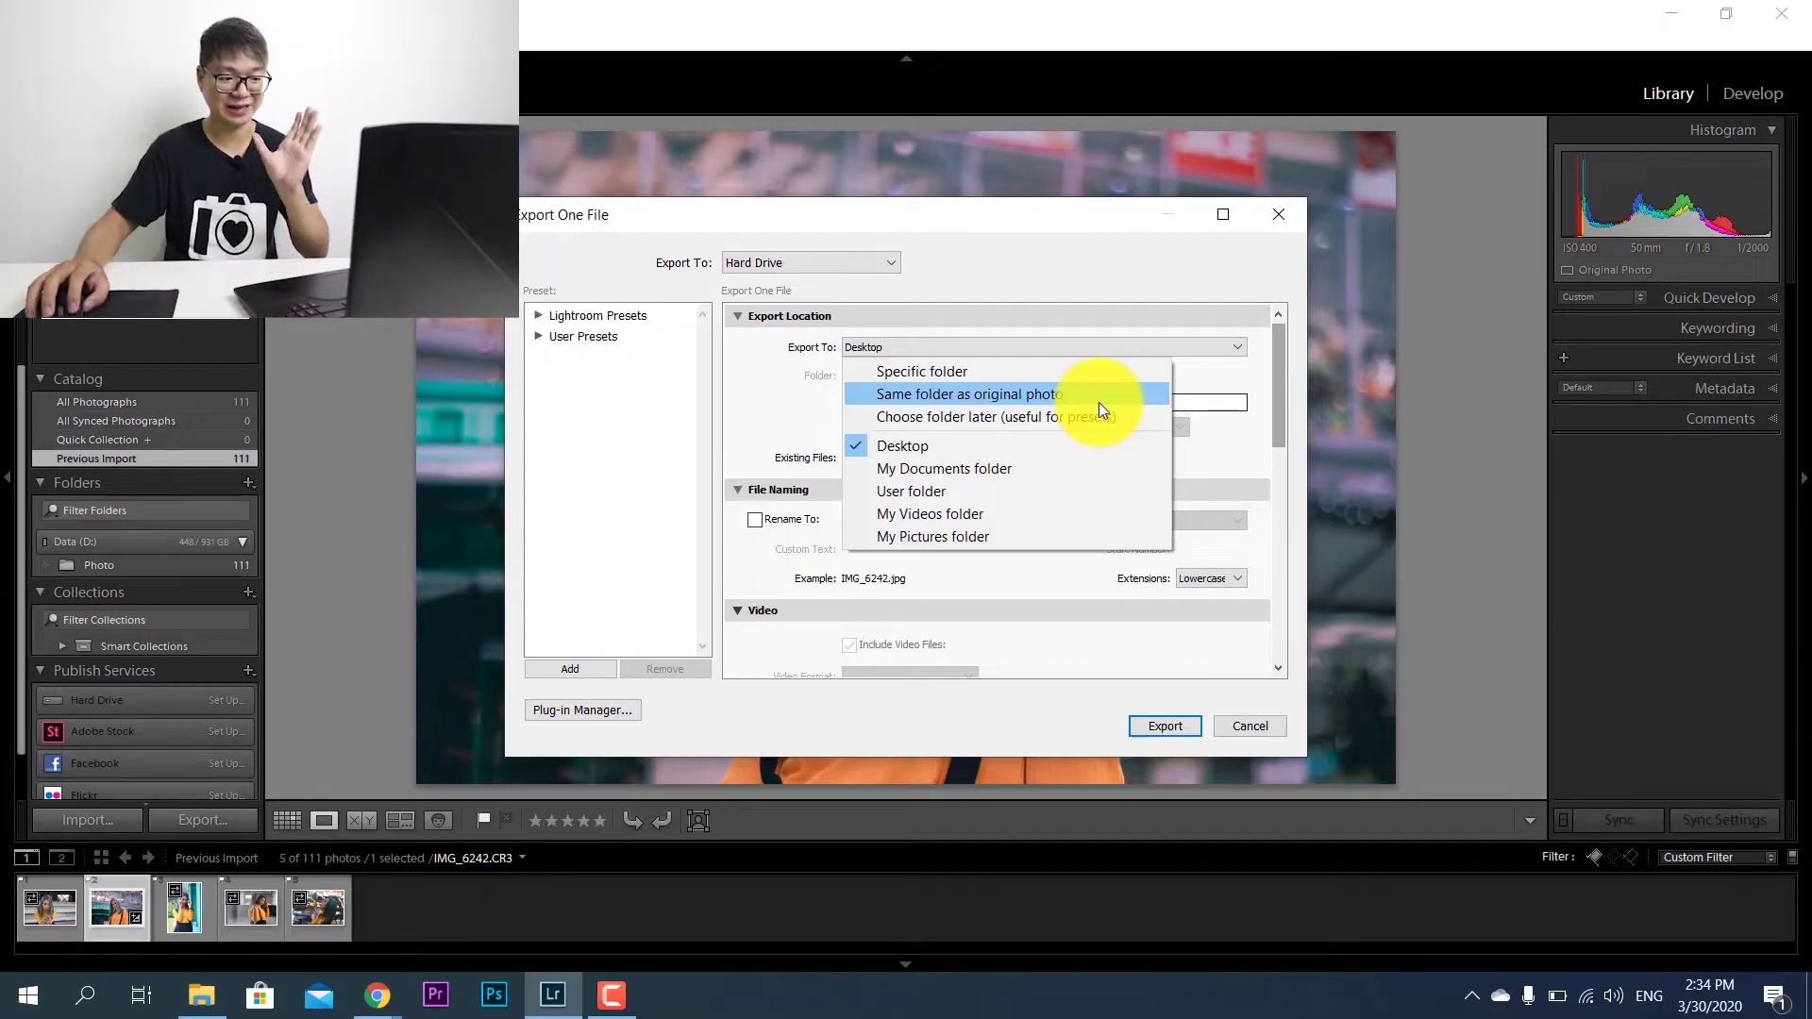
- Export to the same folder as the original photo, into a subfolder named EDITING
{"action": "left_click", "coordinate": [1098, 401]}
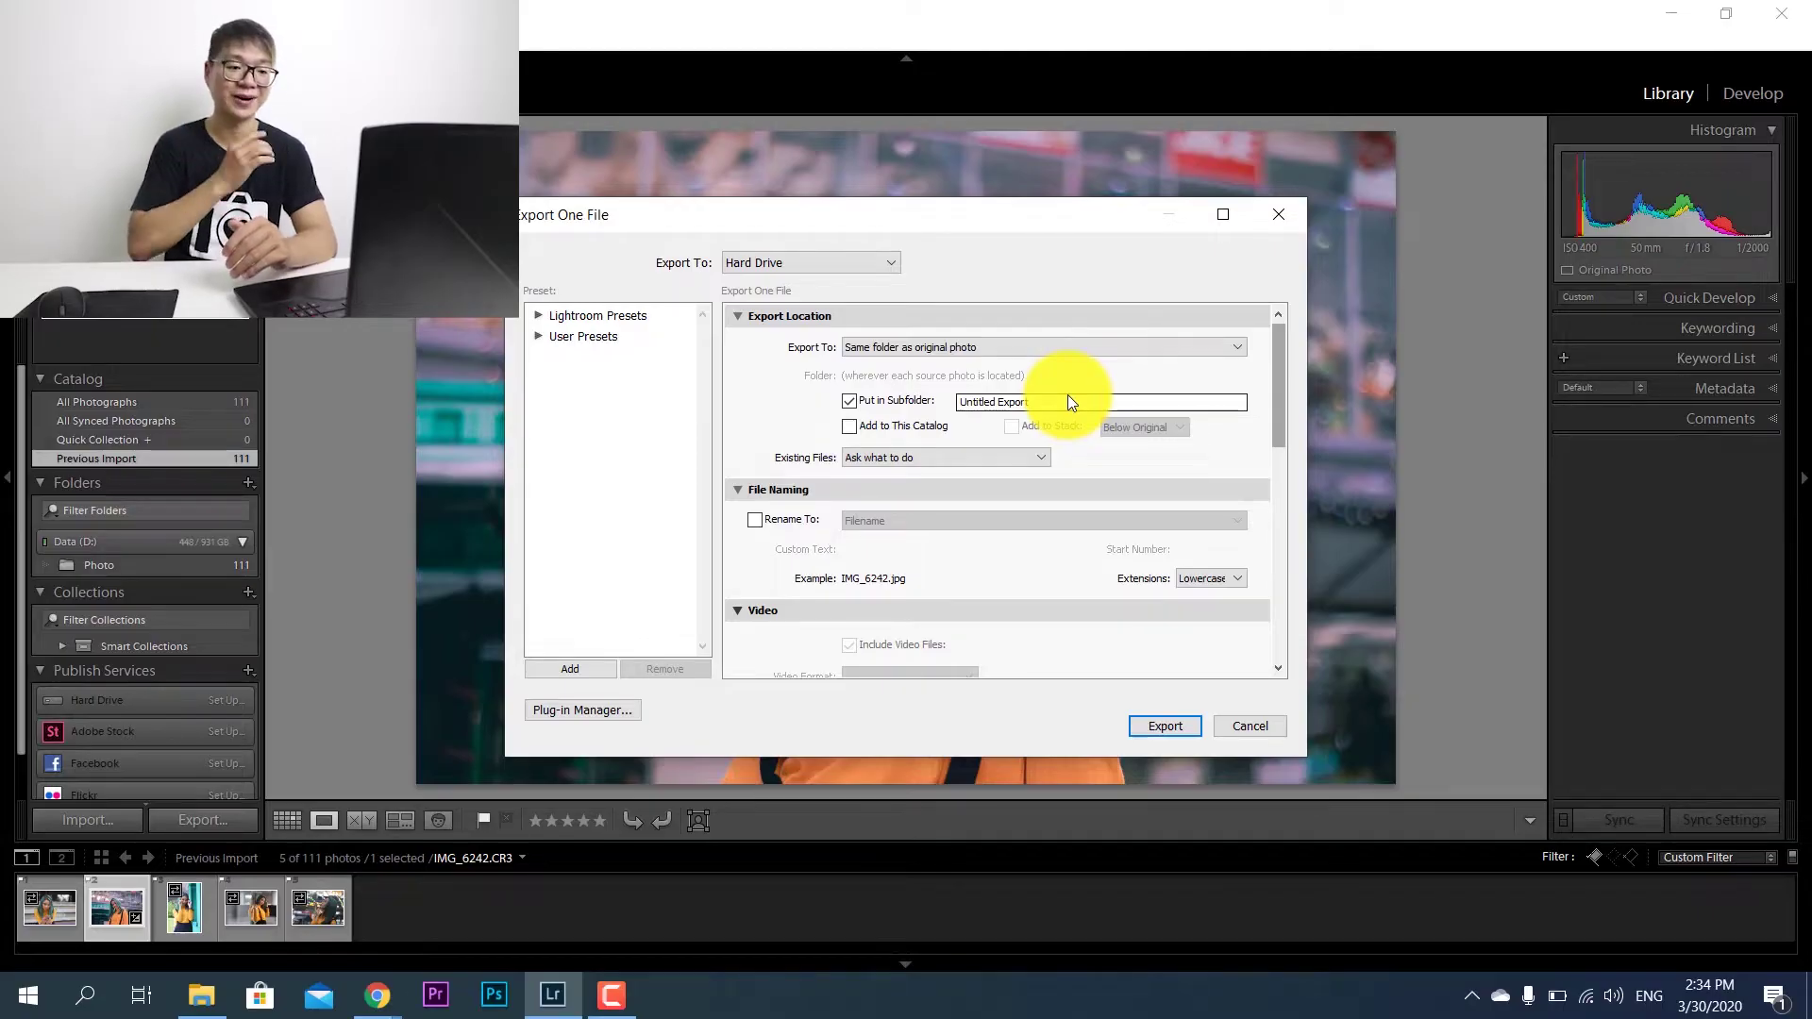
{"action": "left_click_drag", "start_coordinate": [1068, 401], "coordinate": [864, 413]}
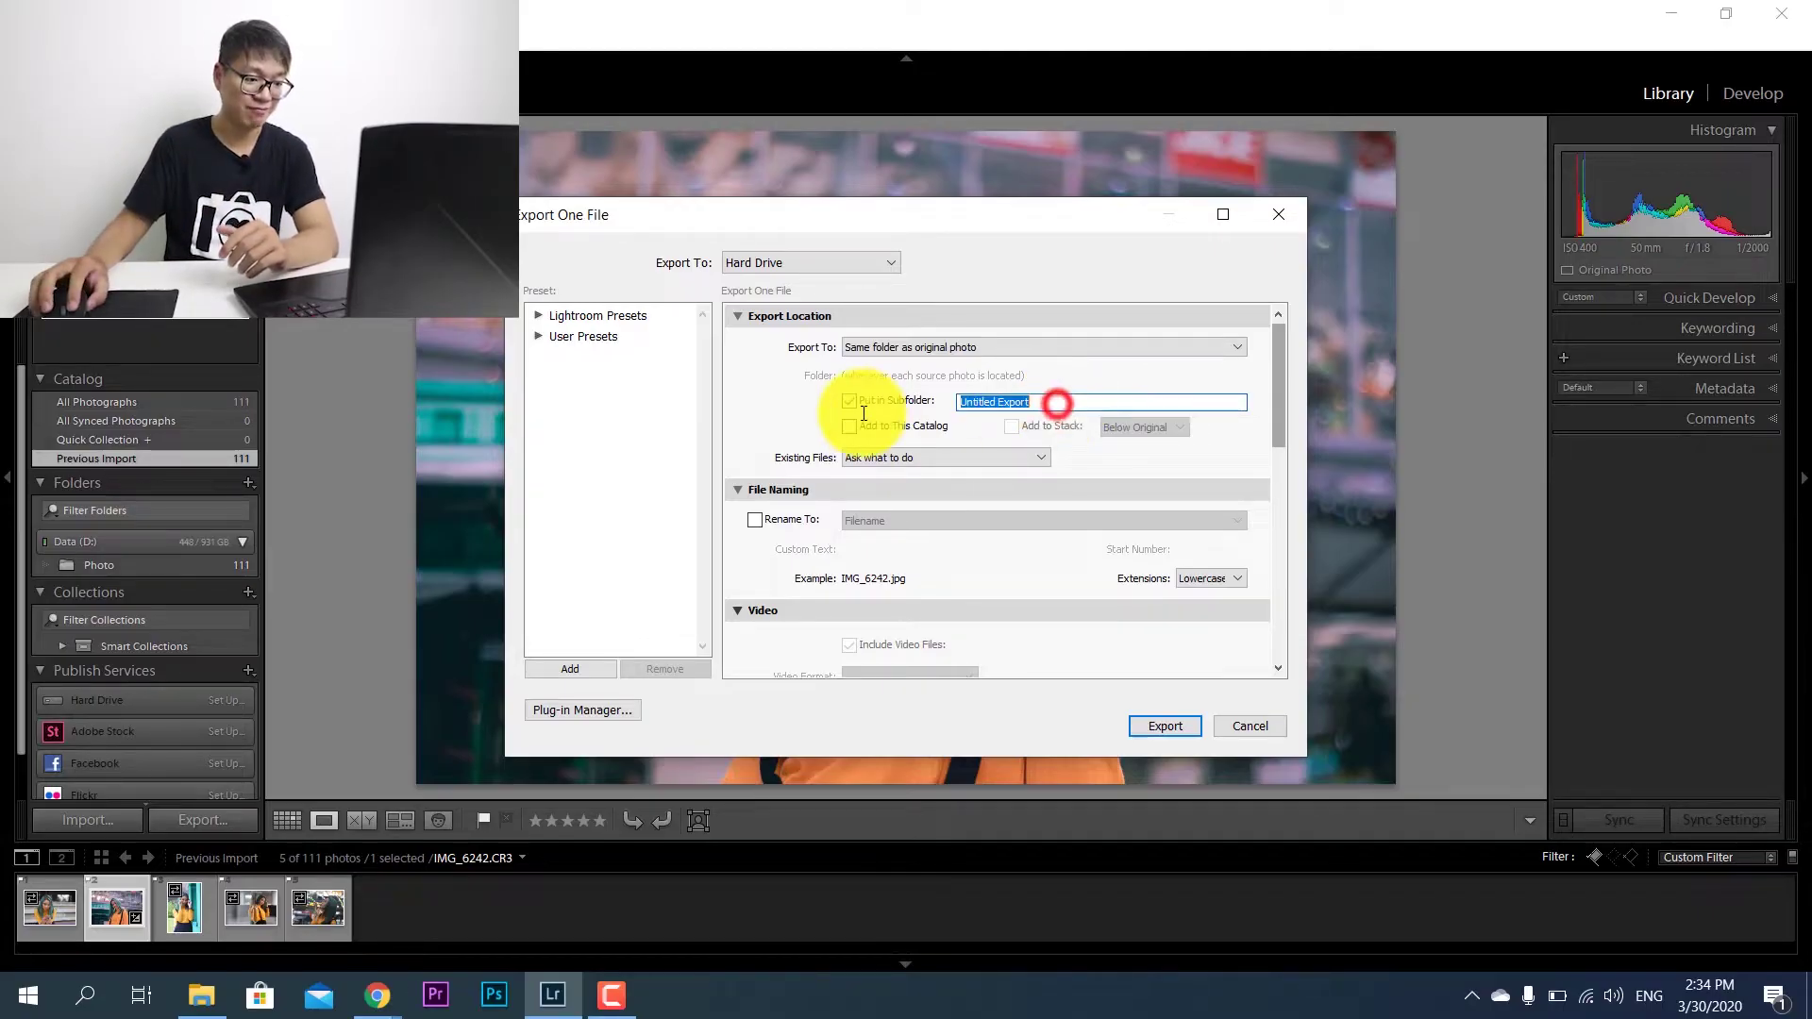
{"action": "type", "text": "ed"}
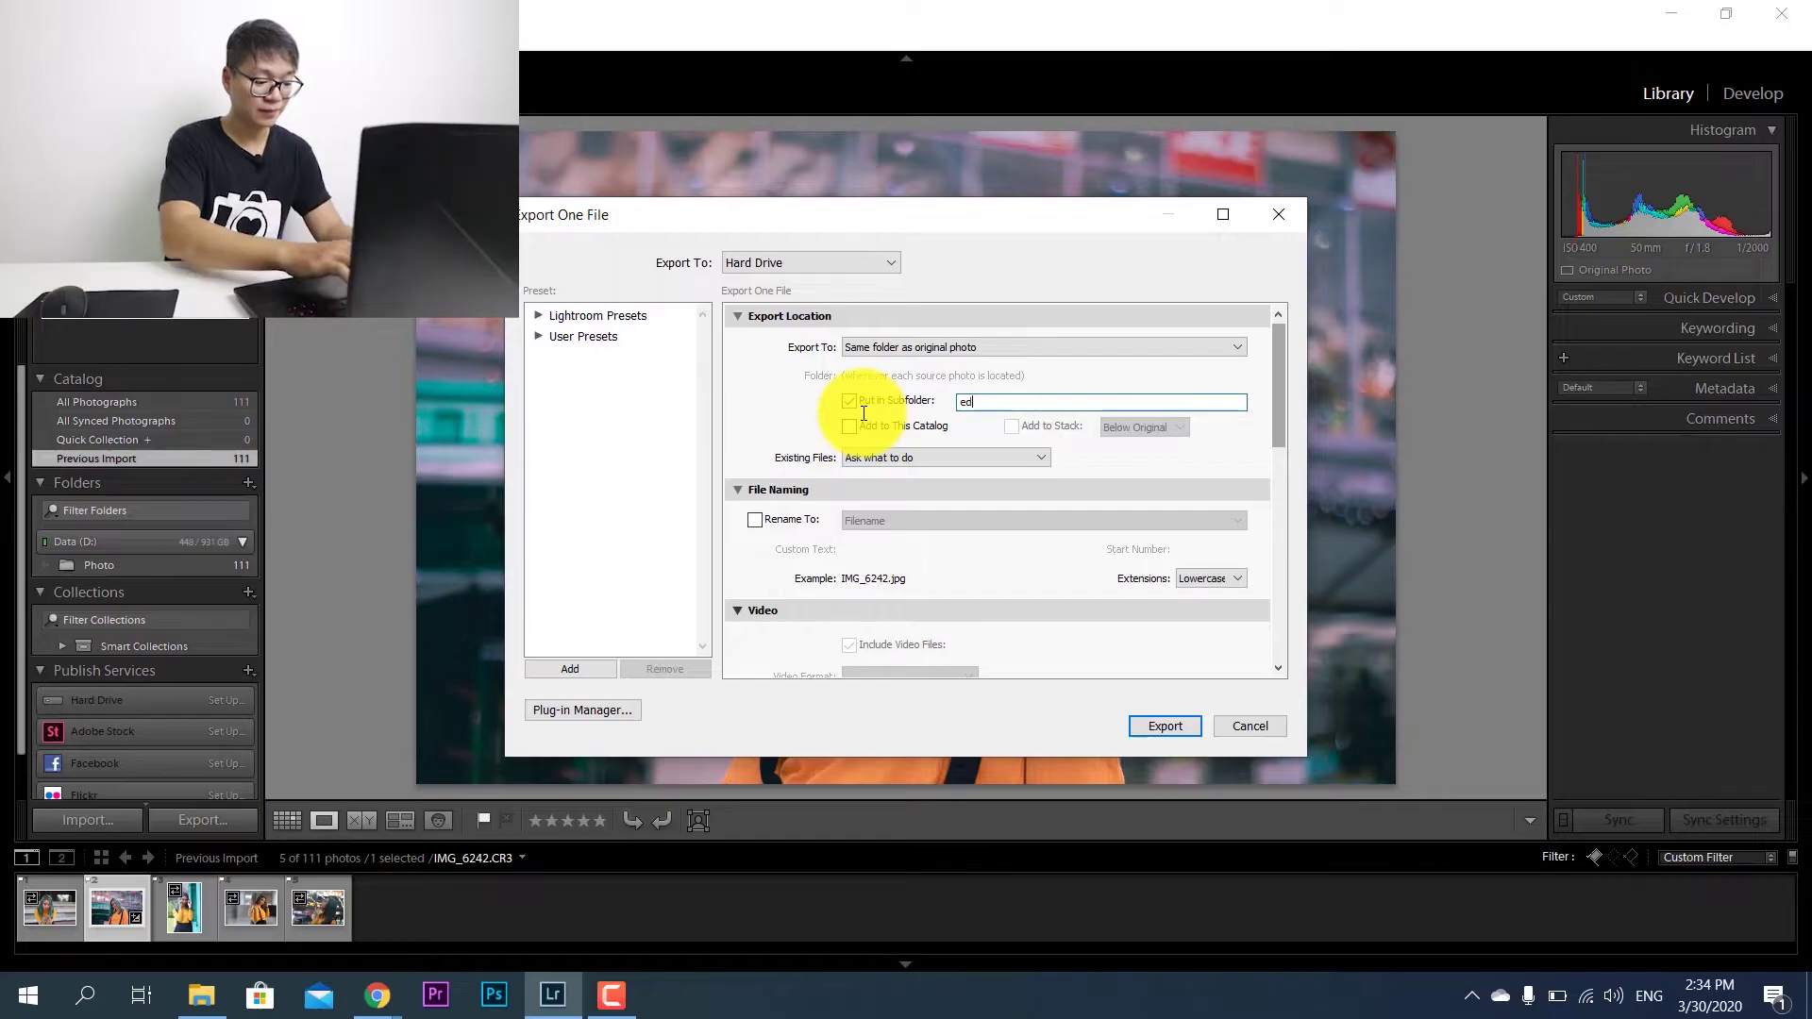
{"action": "type", "text": "itin"}
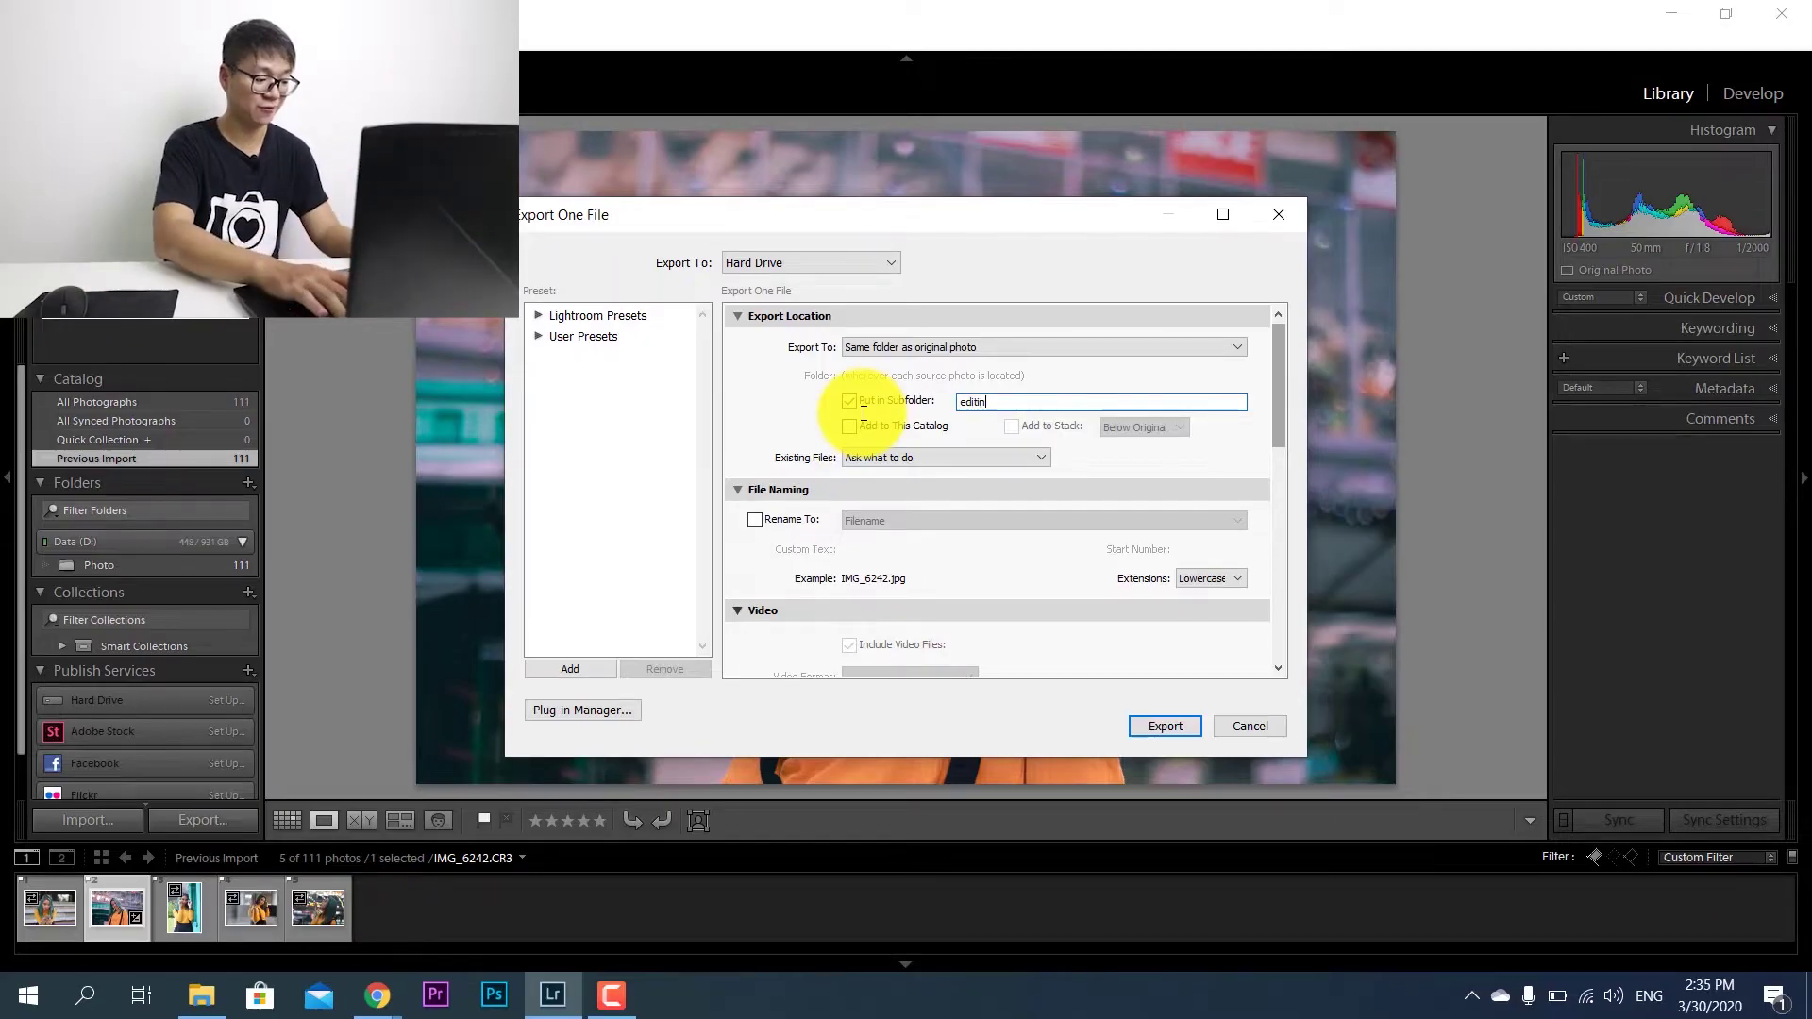
{"action": "type", "text": "gEDITING"}
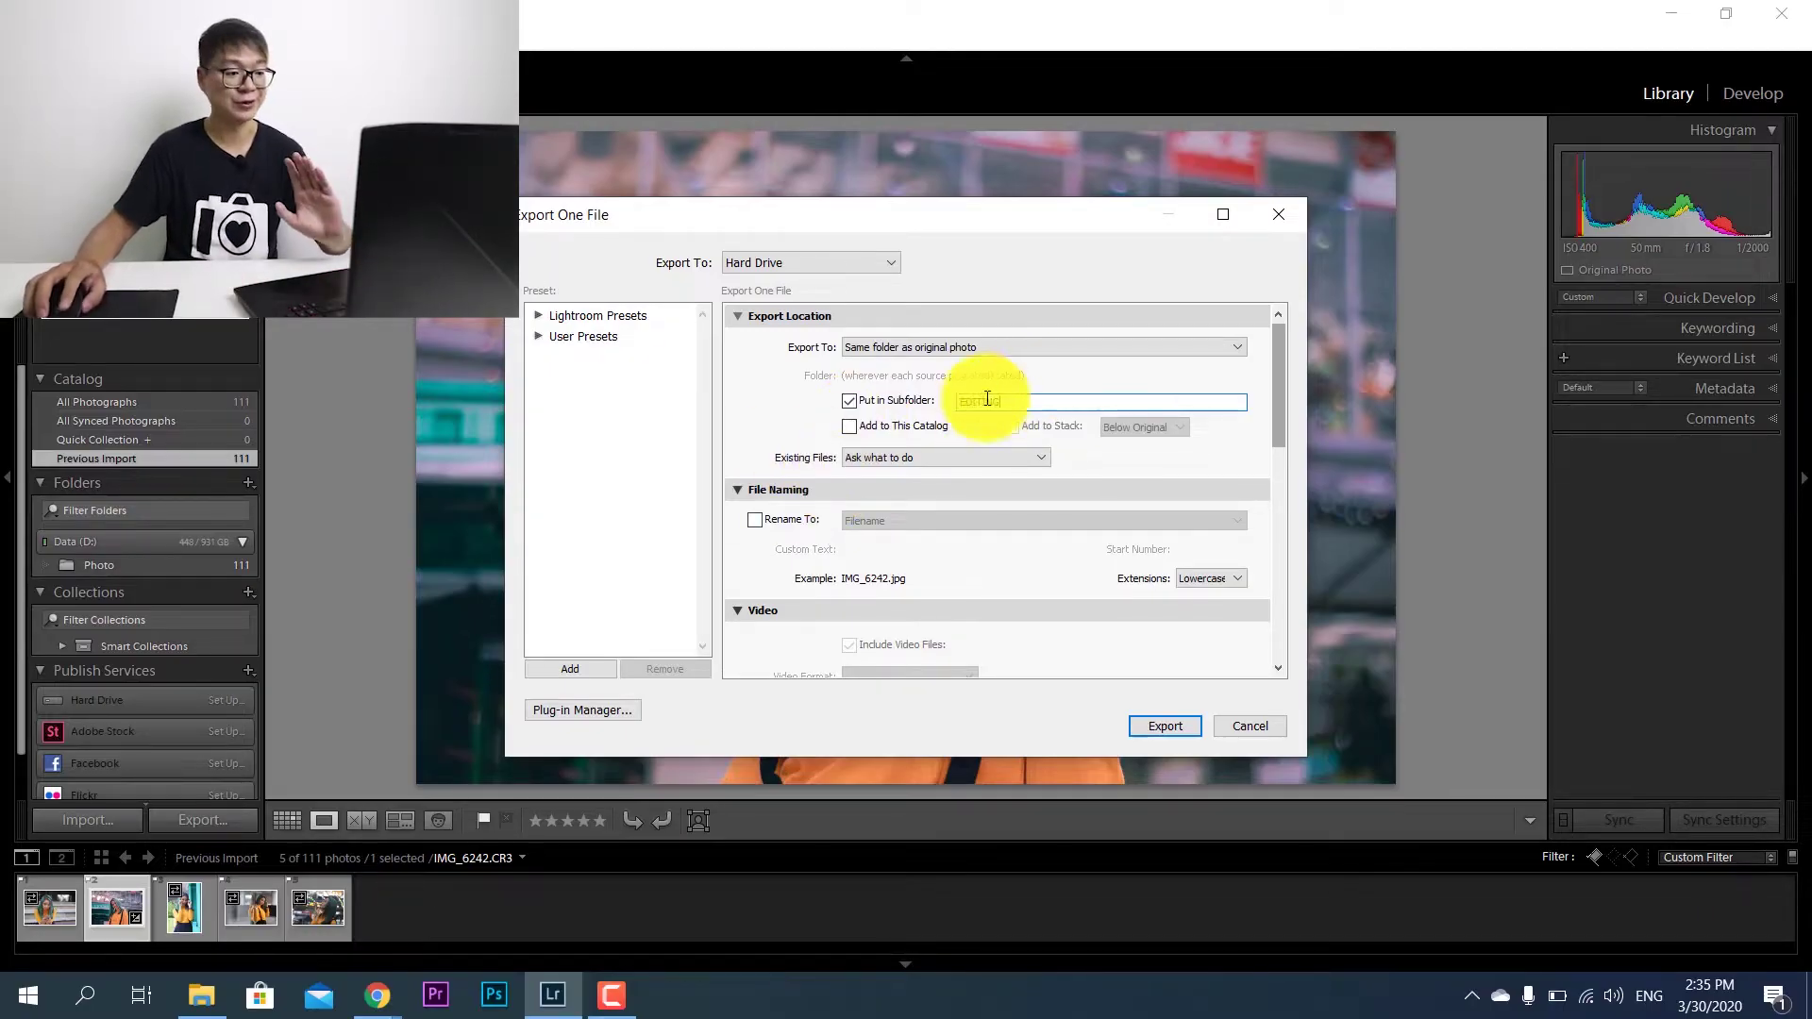
- Leave renaming off to keep original names like IMG_6242.jpg, collapsing Location, File Naming and Video
{"action": "left_click", "coordinate": [739, 317]}
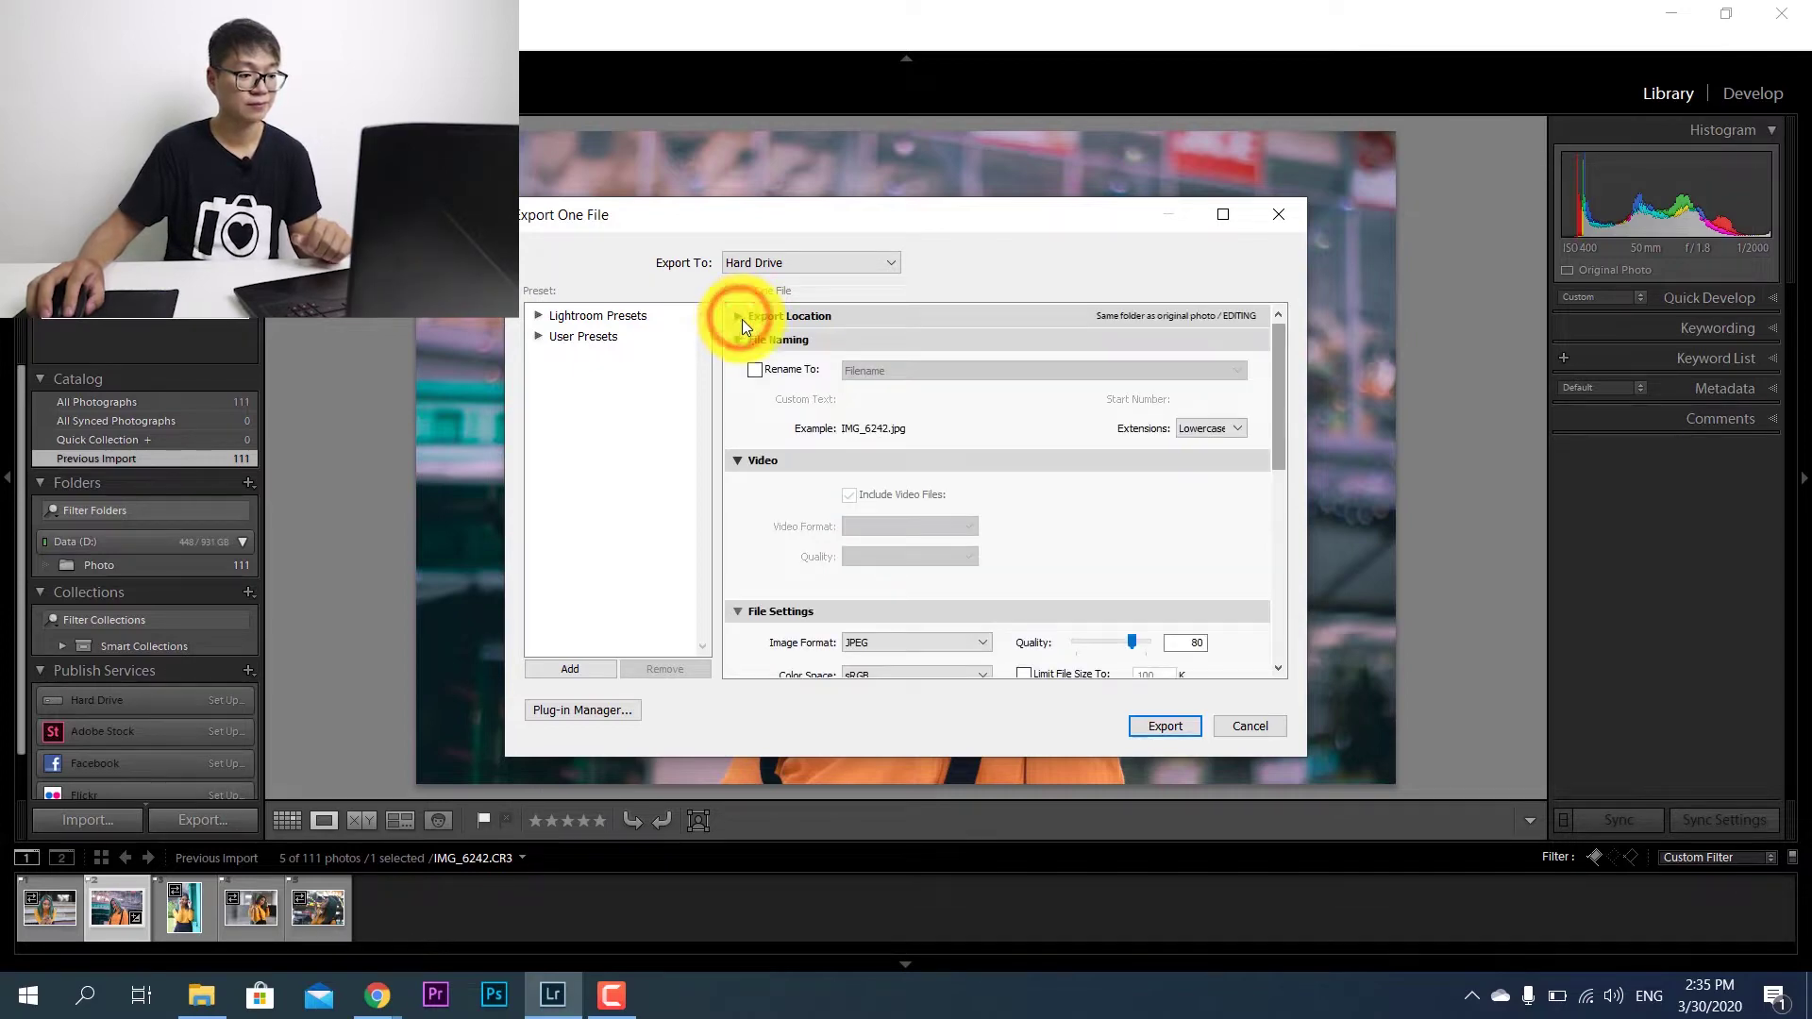
{"action": "left_click", "coordinate": [774, 371]}
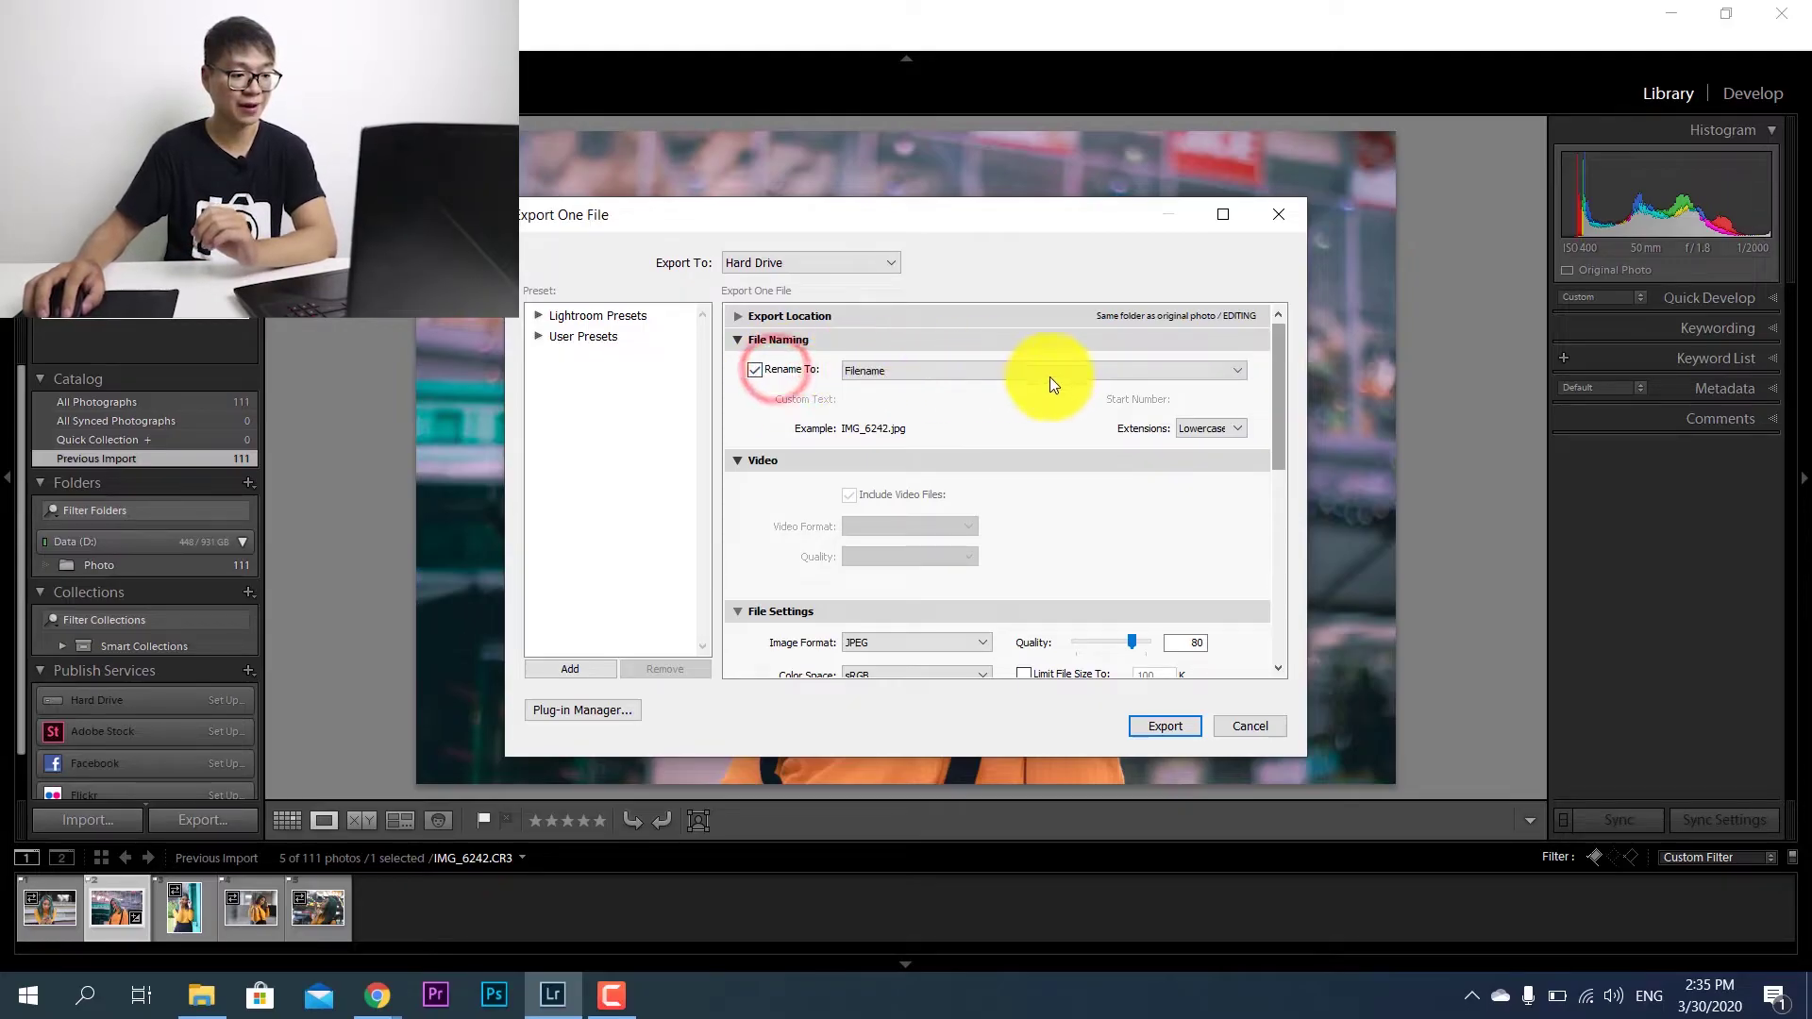
{"action": "left_click", "coordinate": [915, 375]}
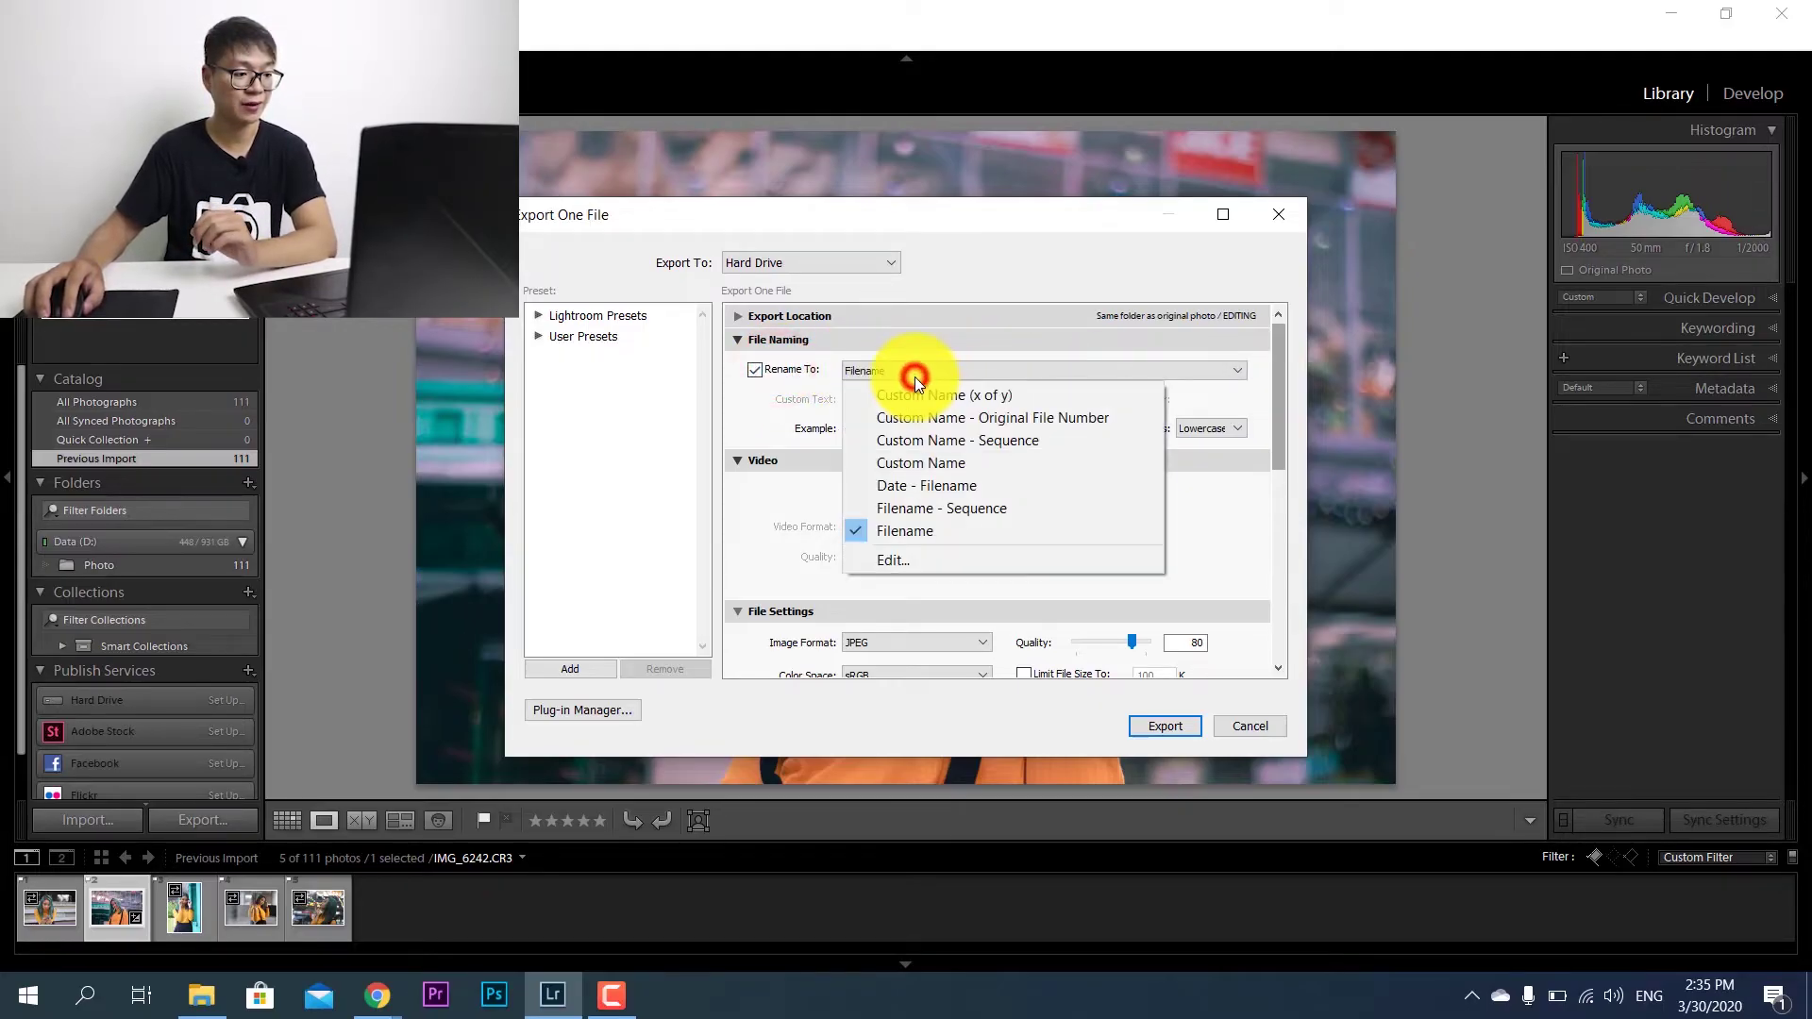
{"action": "left_click", "coordinate": [760, 369]}
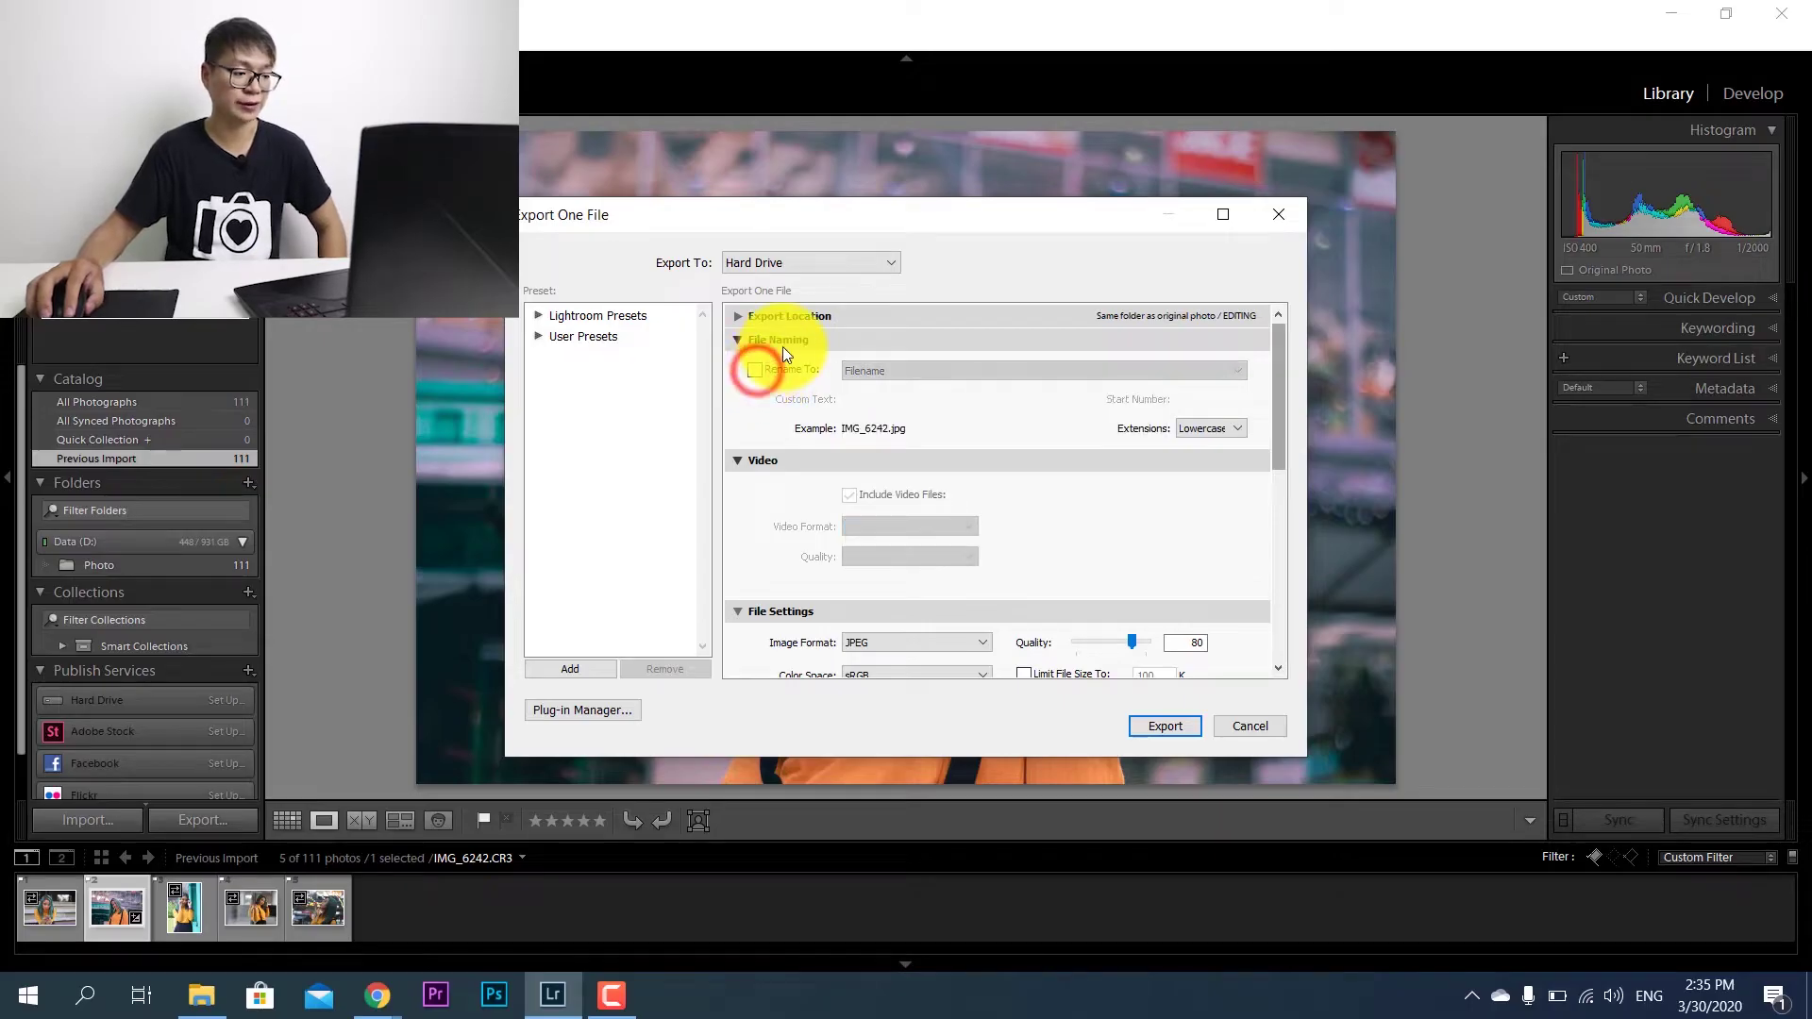
{"action": "left_click", "coordinate": [784, 340]}
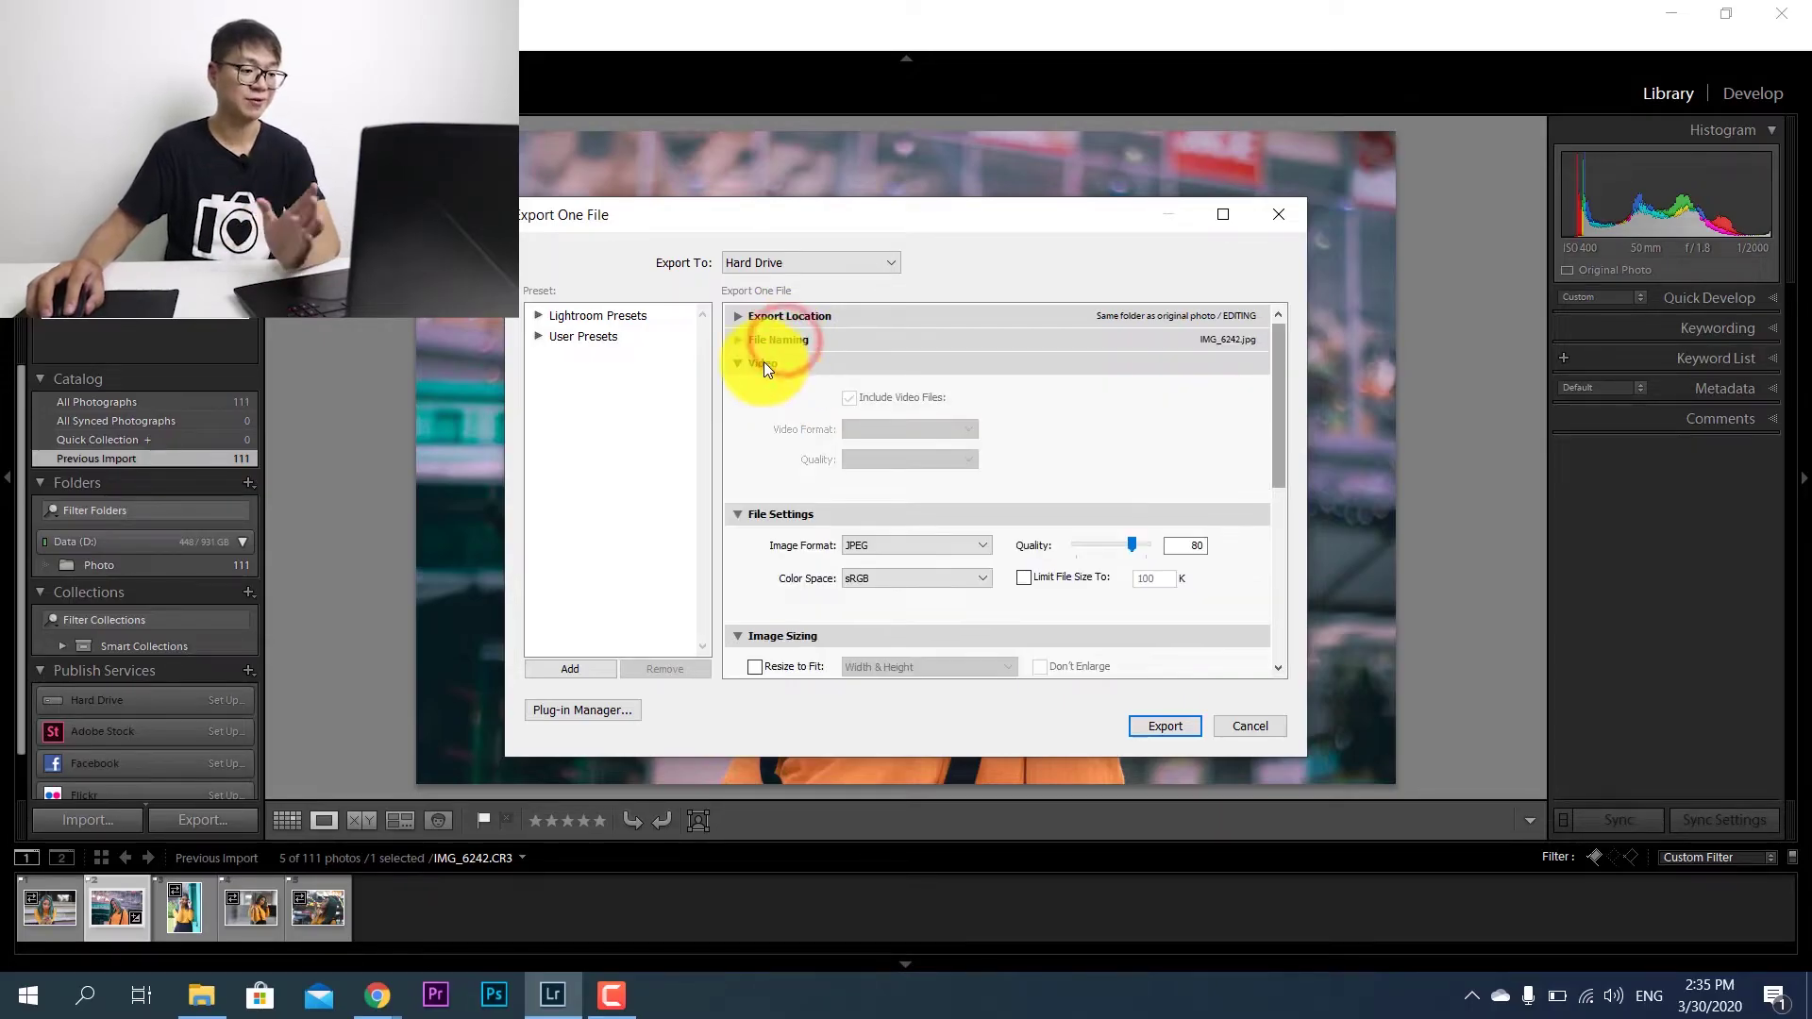
{"action": "left_click", "coordinate": [763, 362]}
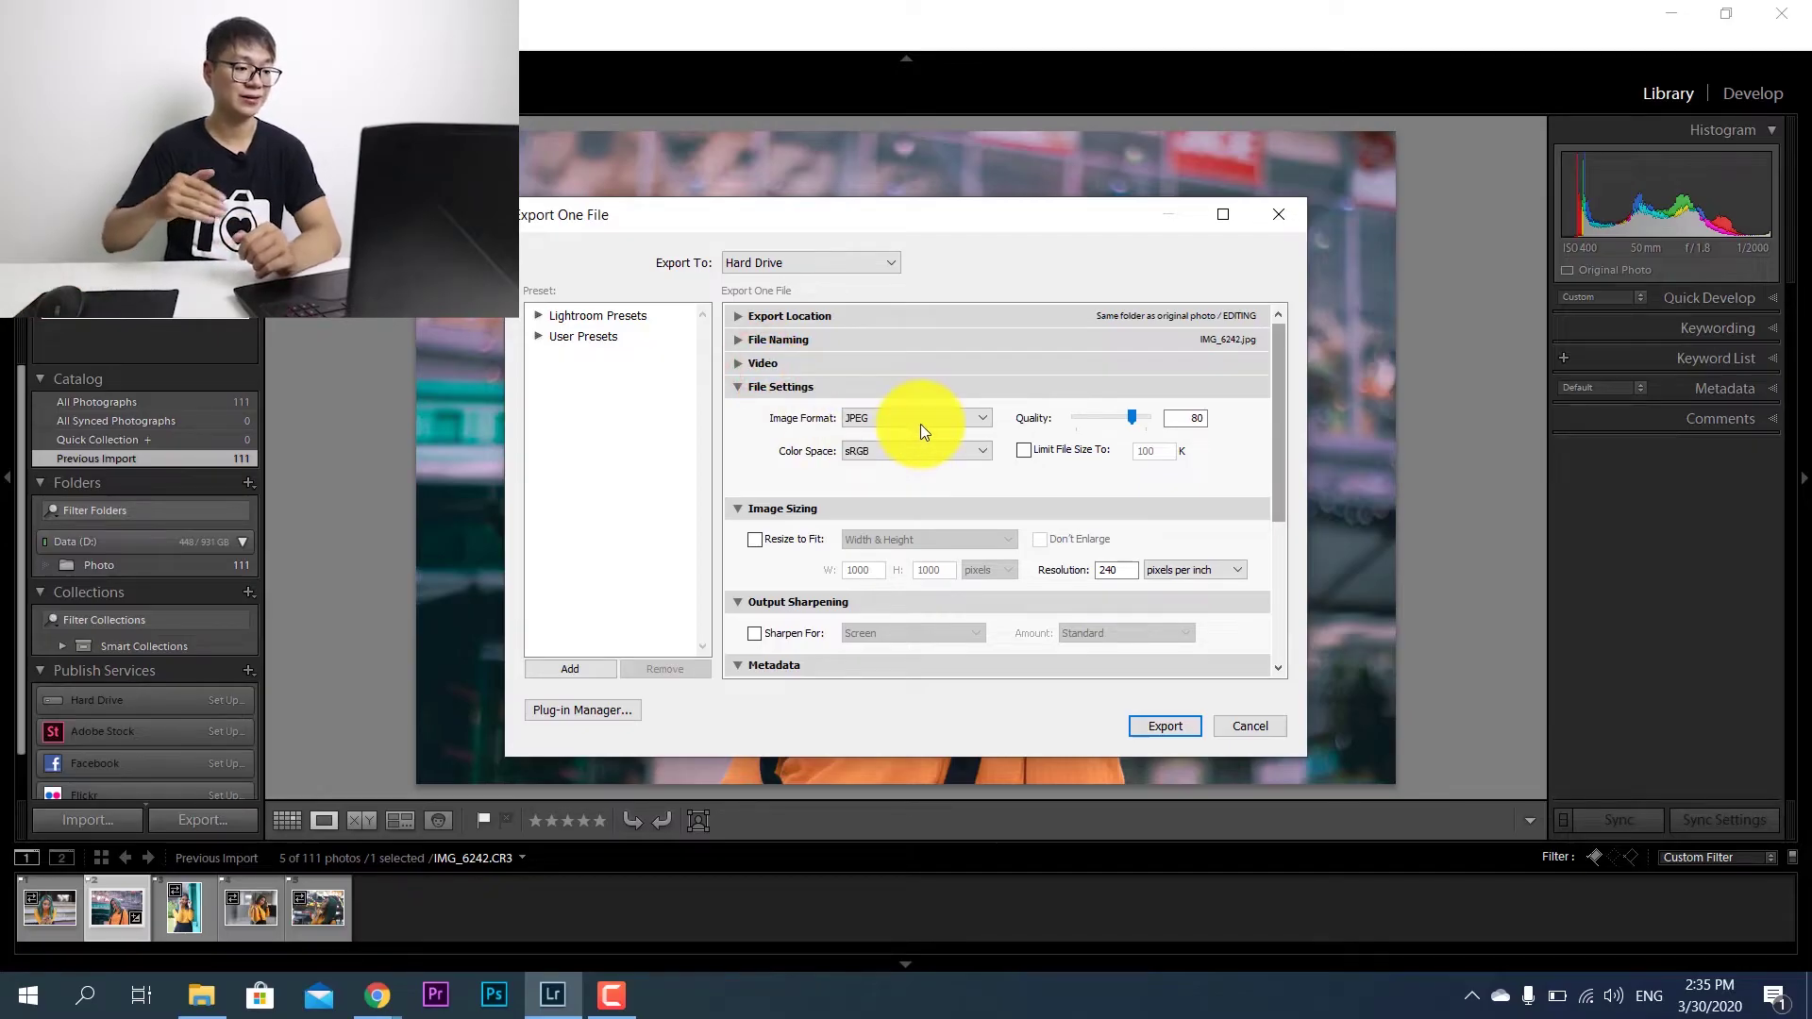
{"action": "left_click", "coordinate": [935, 425]}
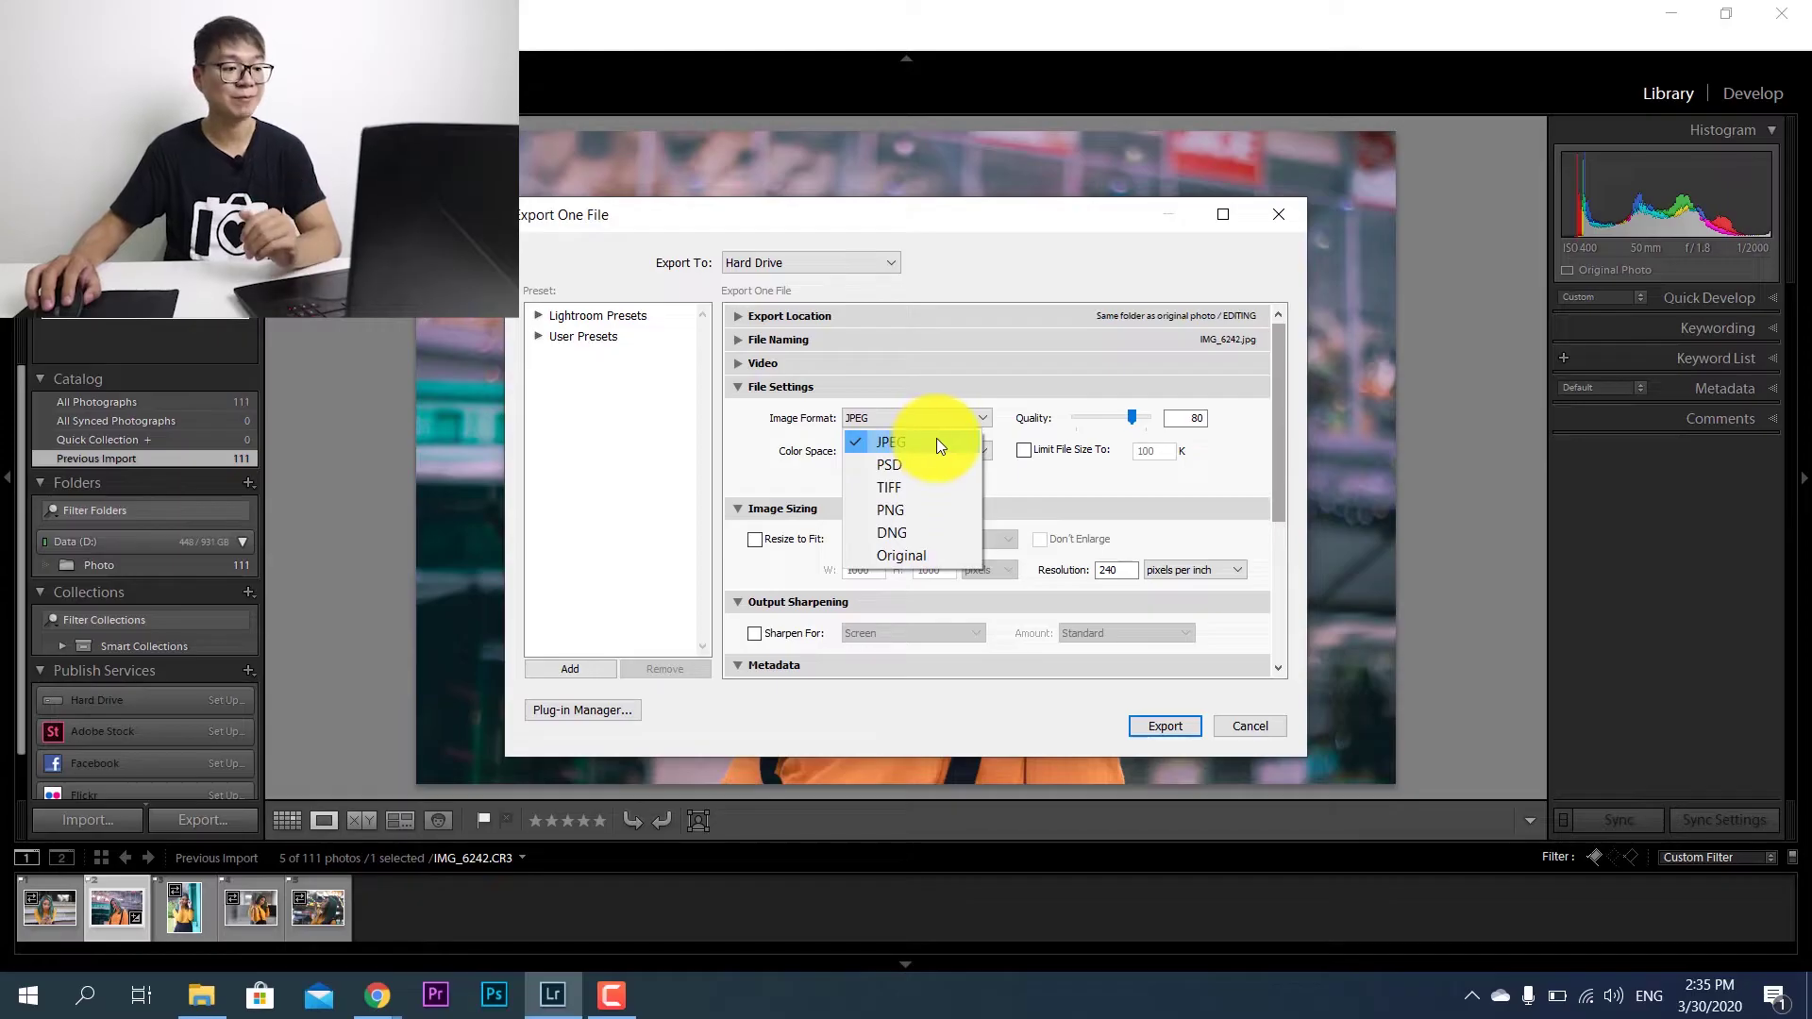
- Keep JPEG as the image format and sRGB as the colour space
{"action": "left_click", "coordinate": [936, 440]}
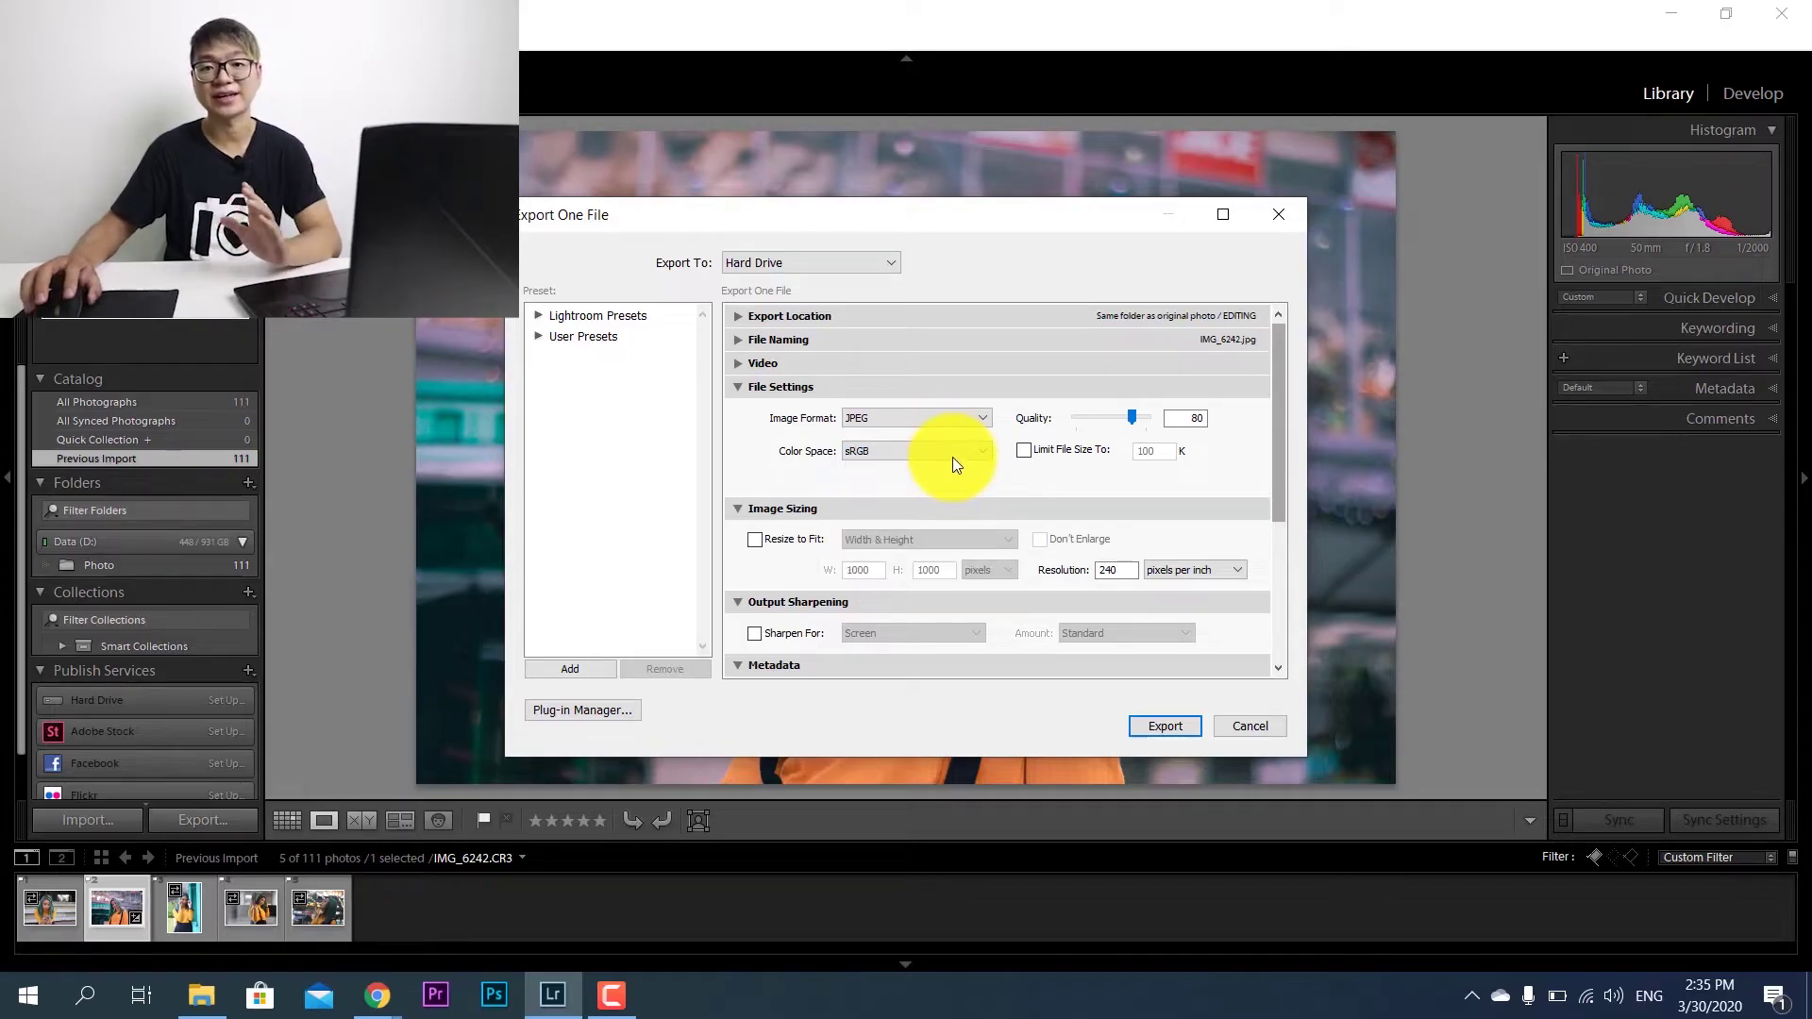
{"action": "left_click", "coordinate": [949, 459]}
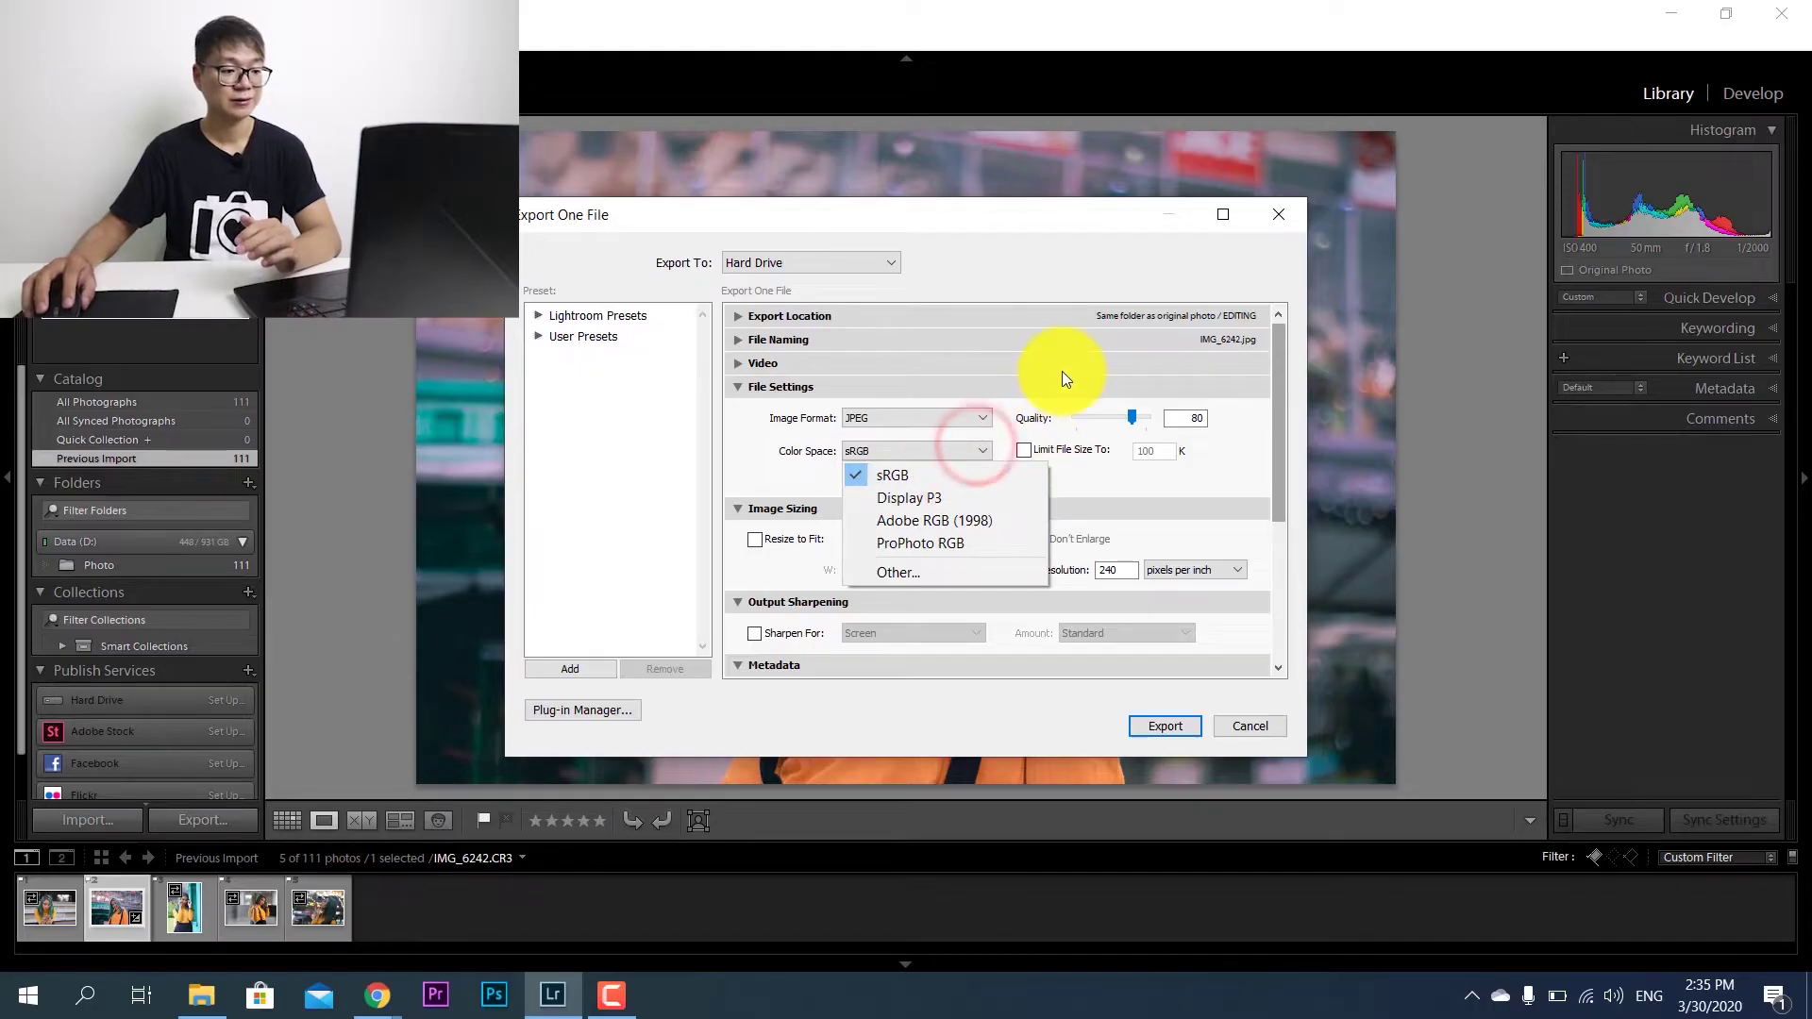
{"action": "left_click", "coordinate": [888, 389]}
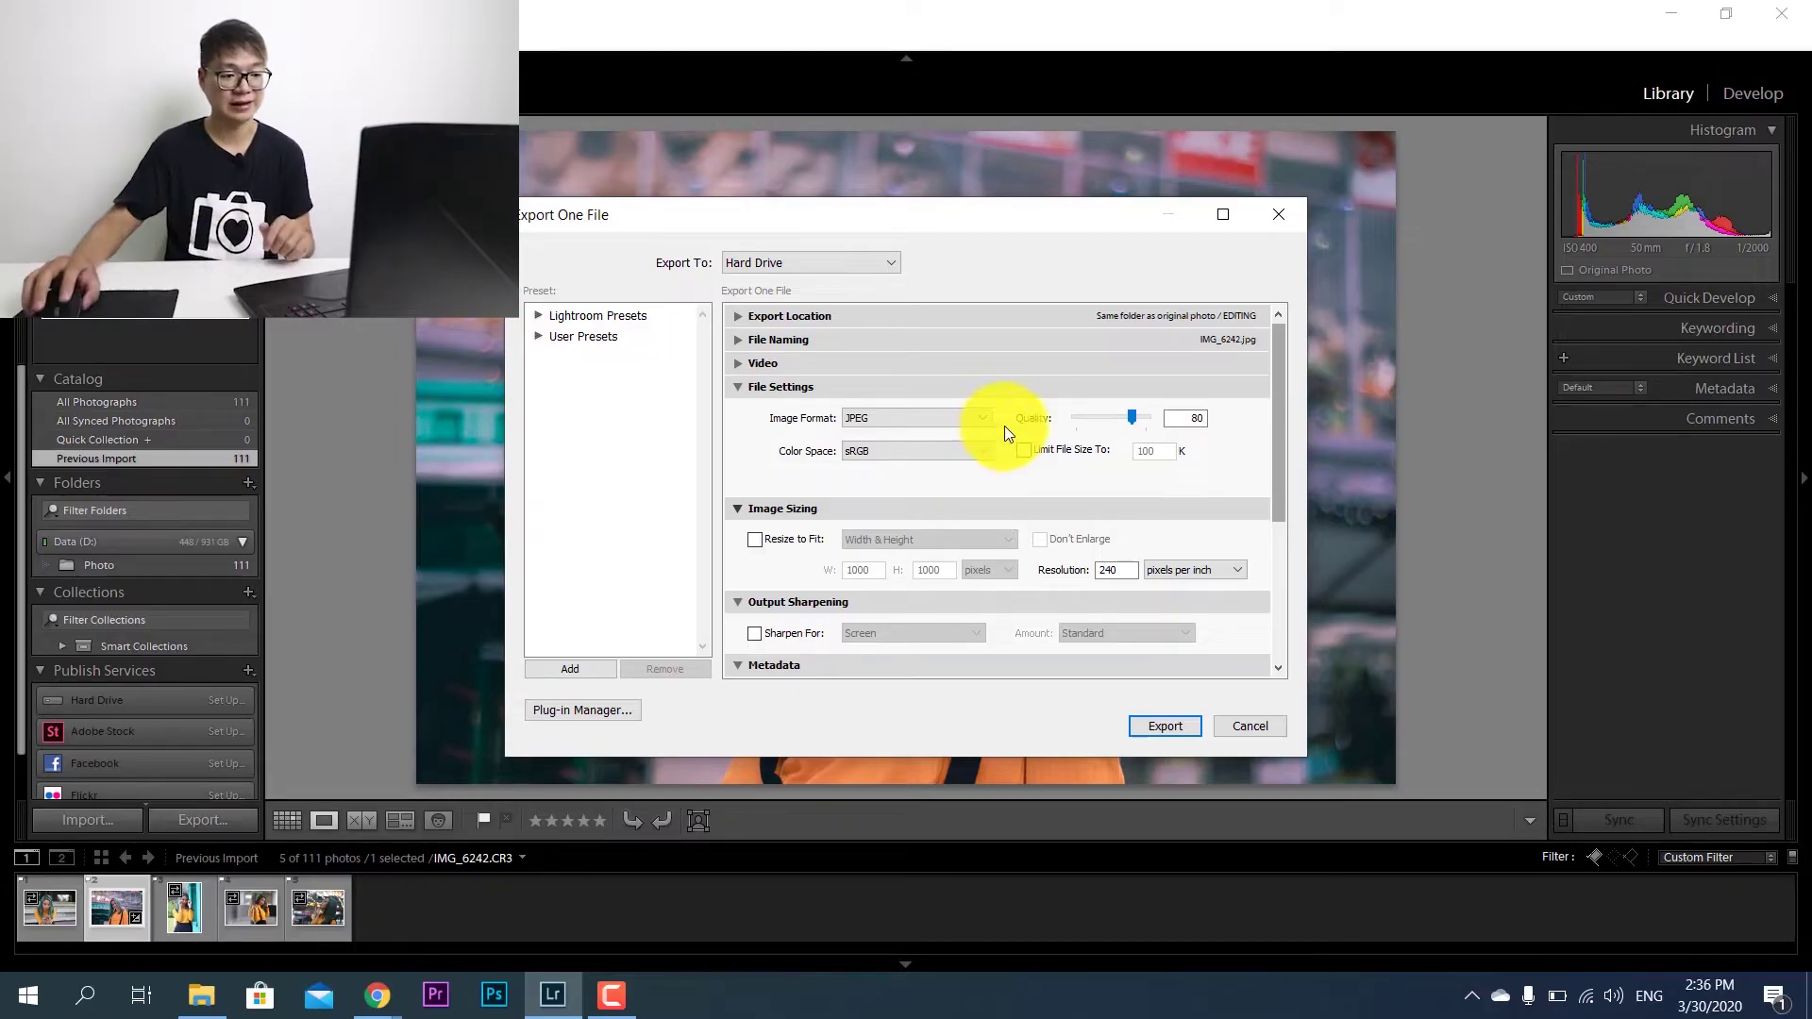
- Set JPEG quality to 70 and review the File Settings summary
{"action": "double_click", "coordinate": [1176, 419]}
{"action": "type", "text": "100"}
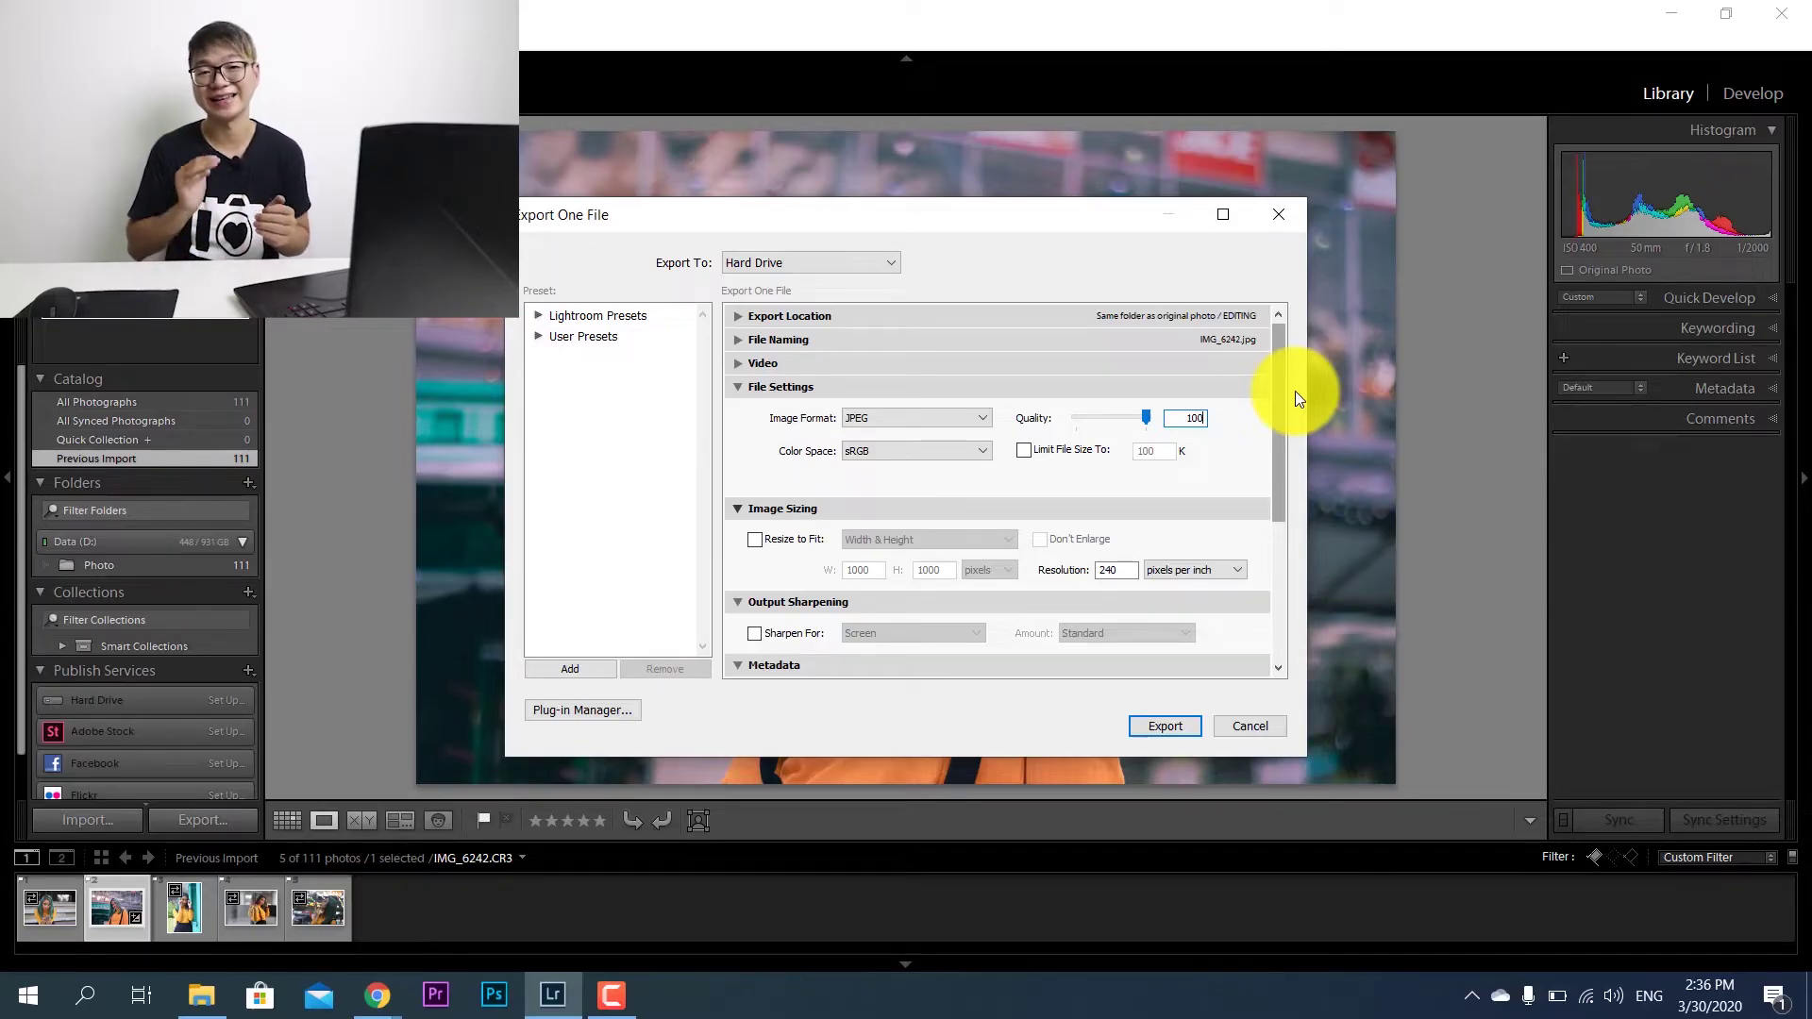
{"action": "key", "text": "BackSpace"}
{"action": "key", "text": "BackSpace"}
{"action": "key", "text": "BackSpace"}
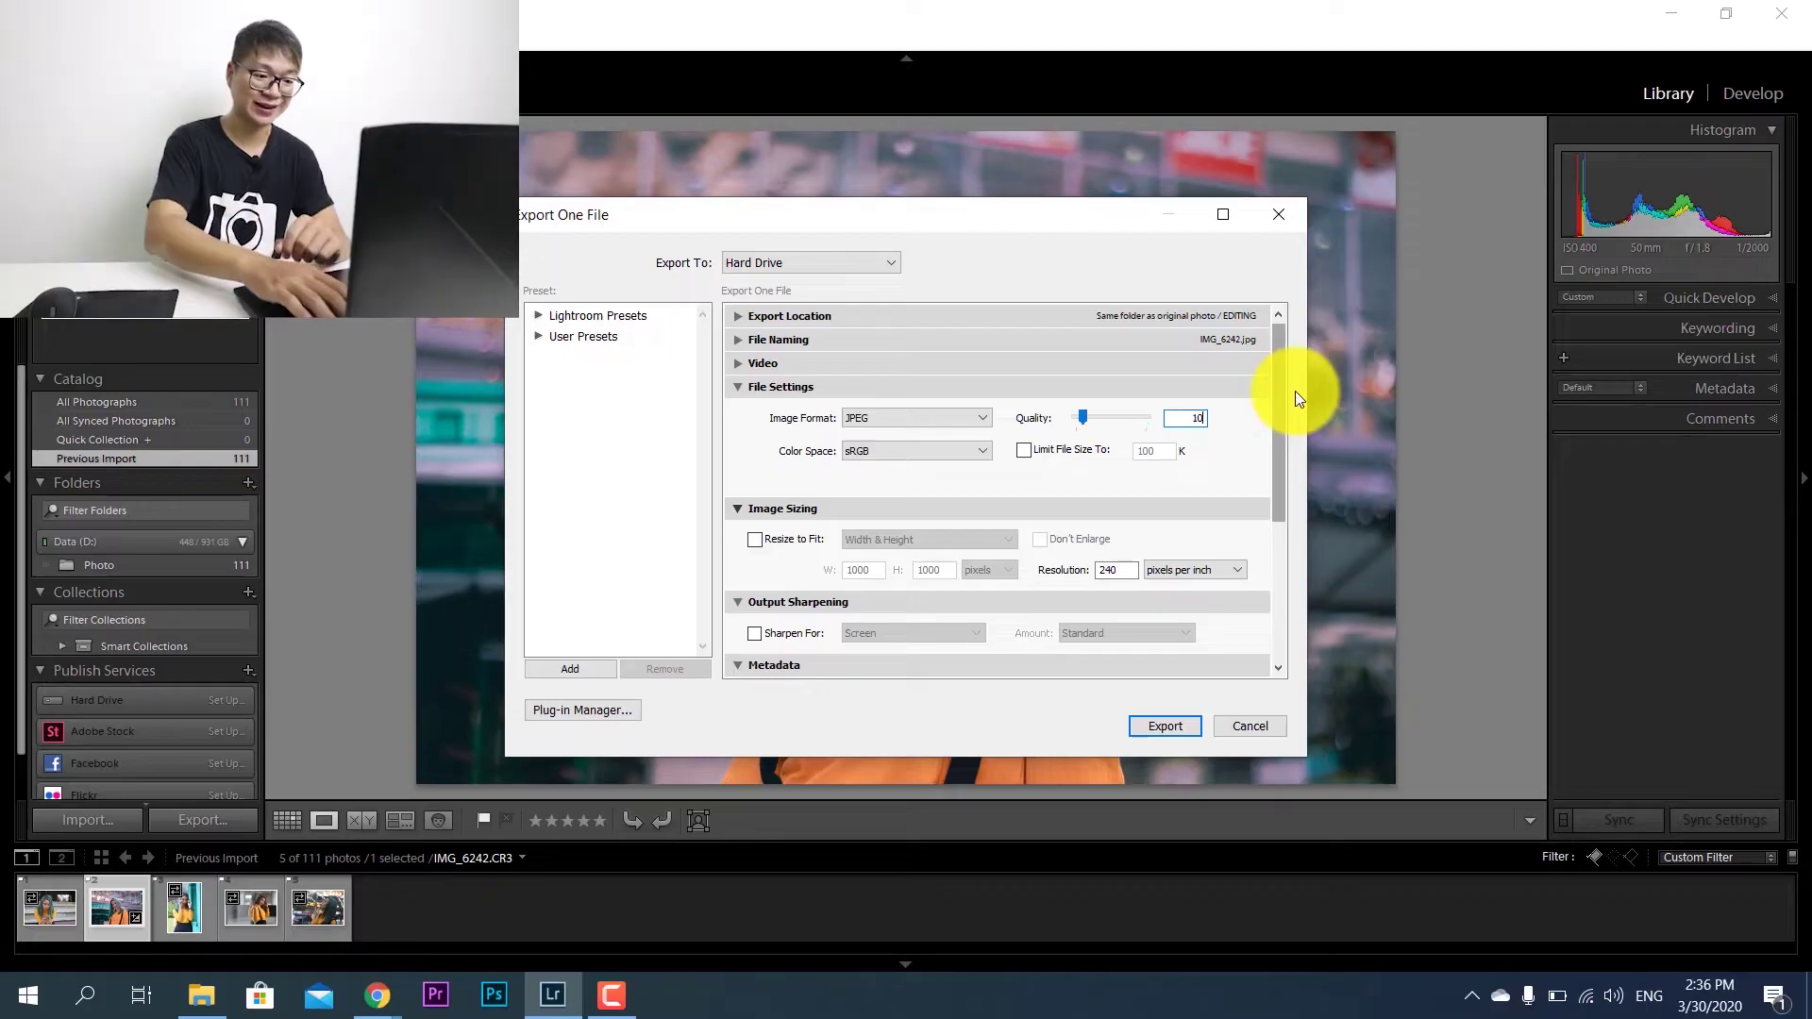
{"action": "type", "text": "70"}
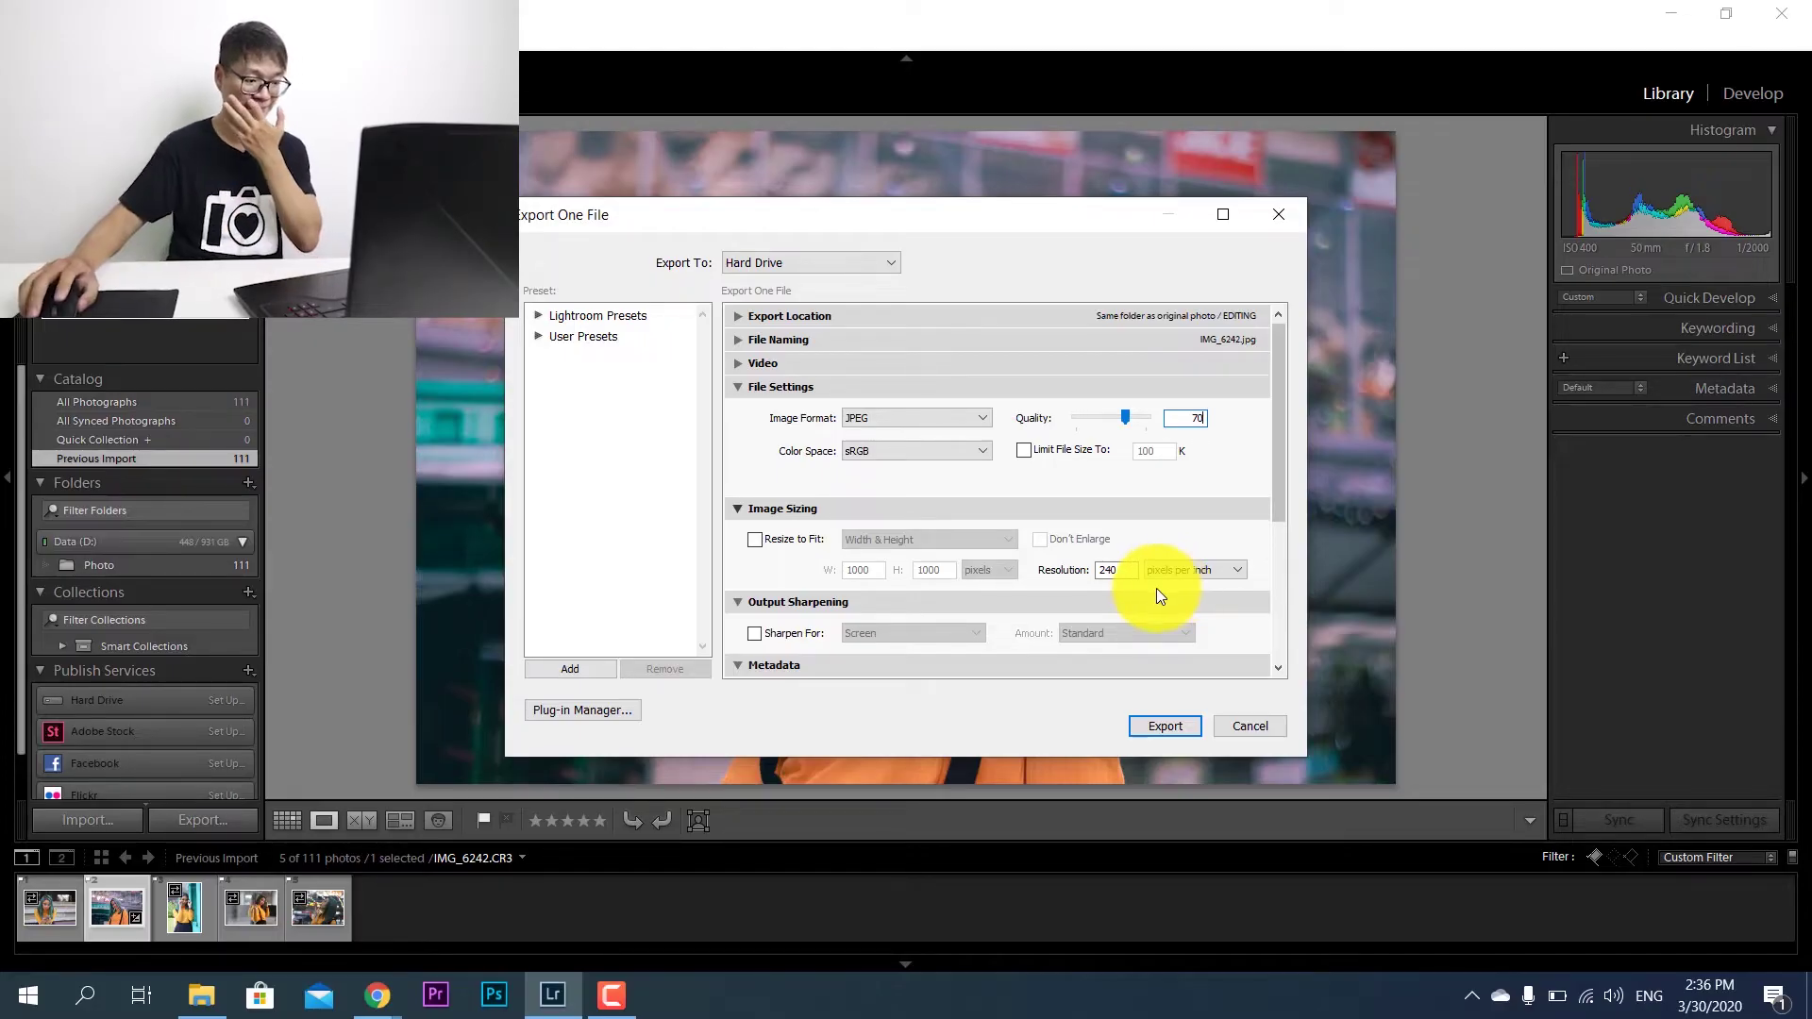
{"action": "left_click", "coordinate": [1009, 392]}
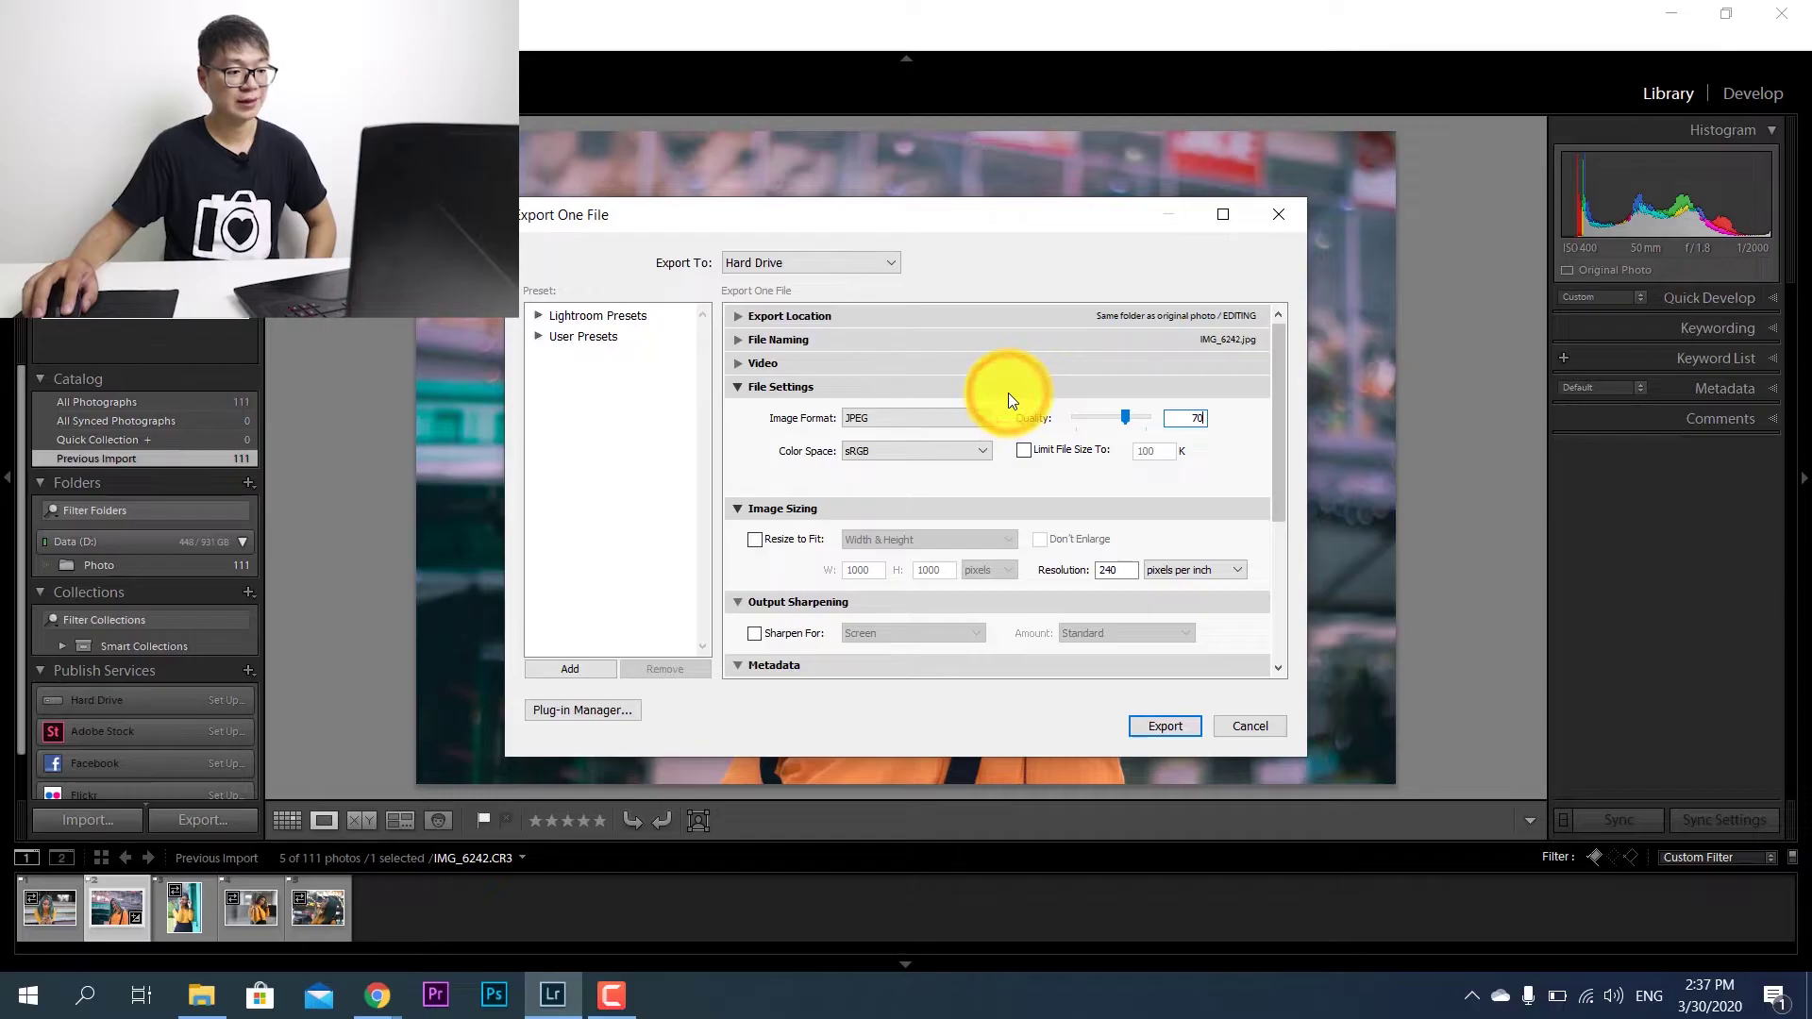
{"action": "left_click", "coordinate": [1021, 384]}
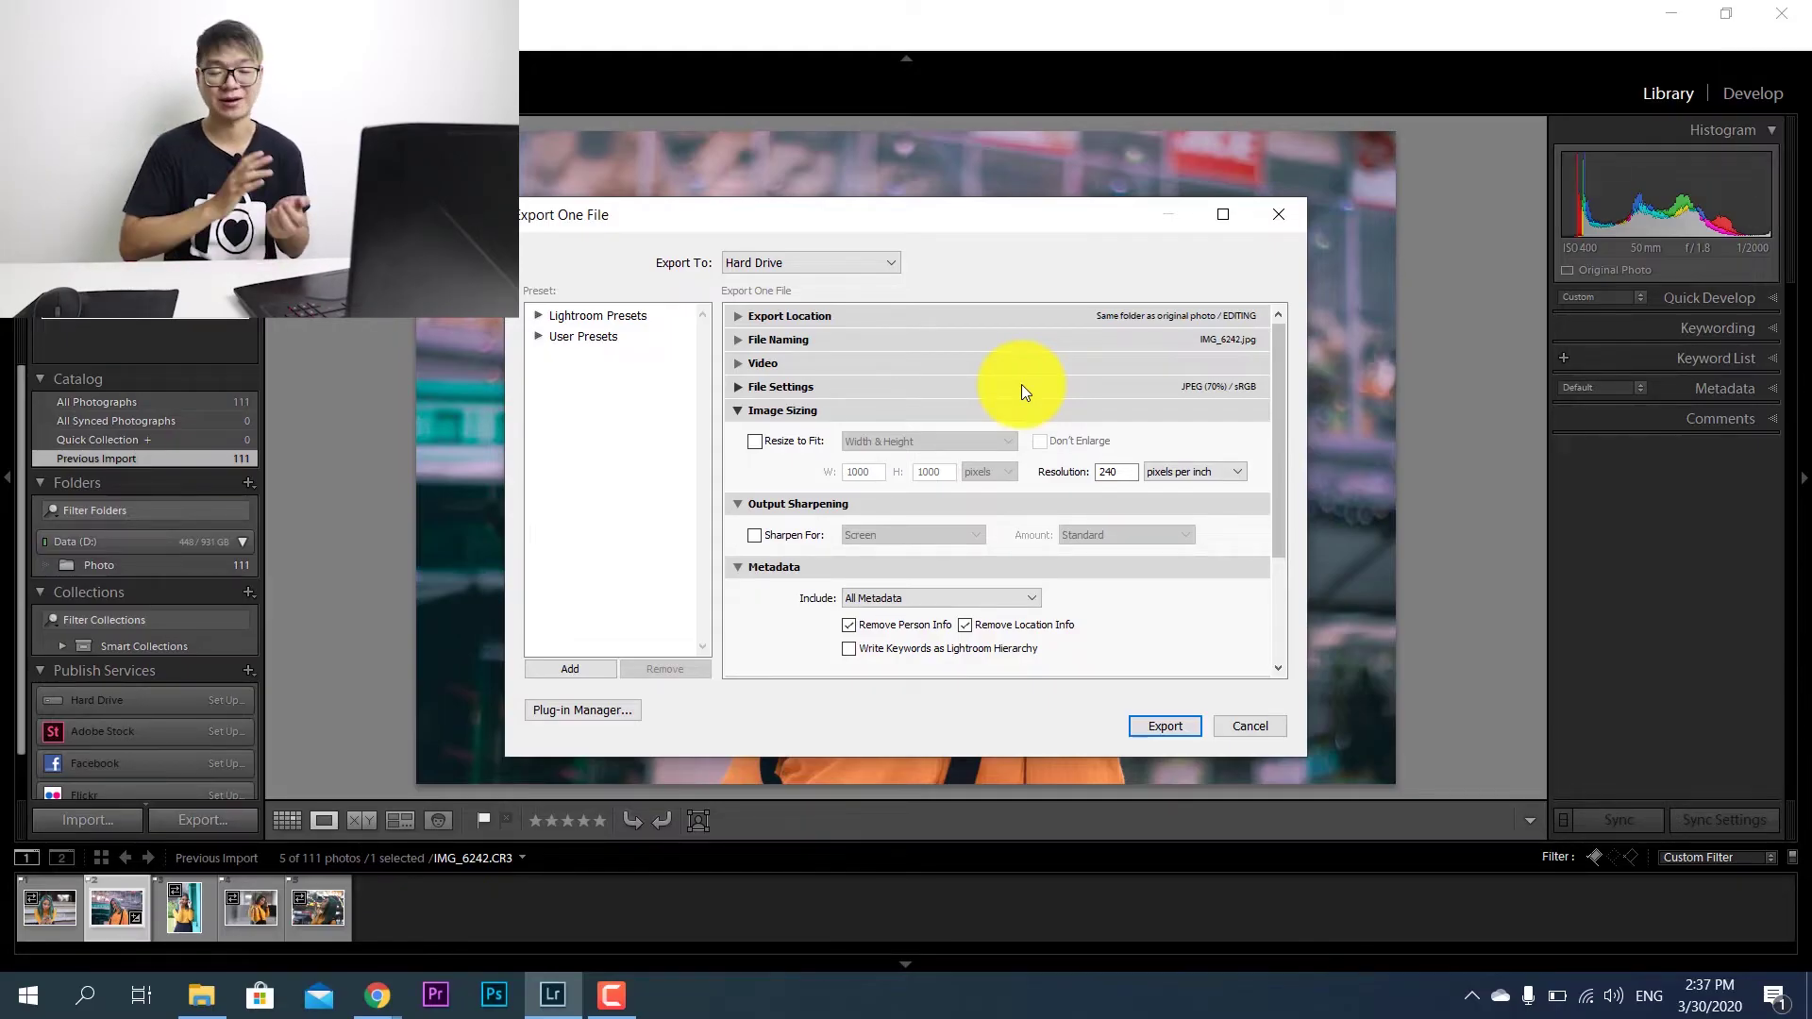
{"action": "left_click", "coordinate": [992, 395]}
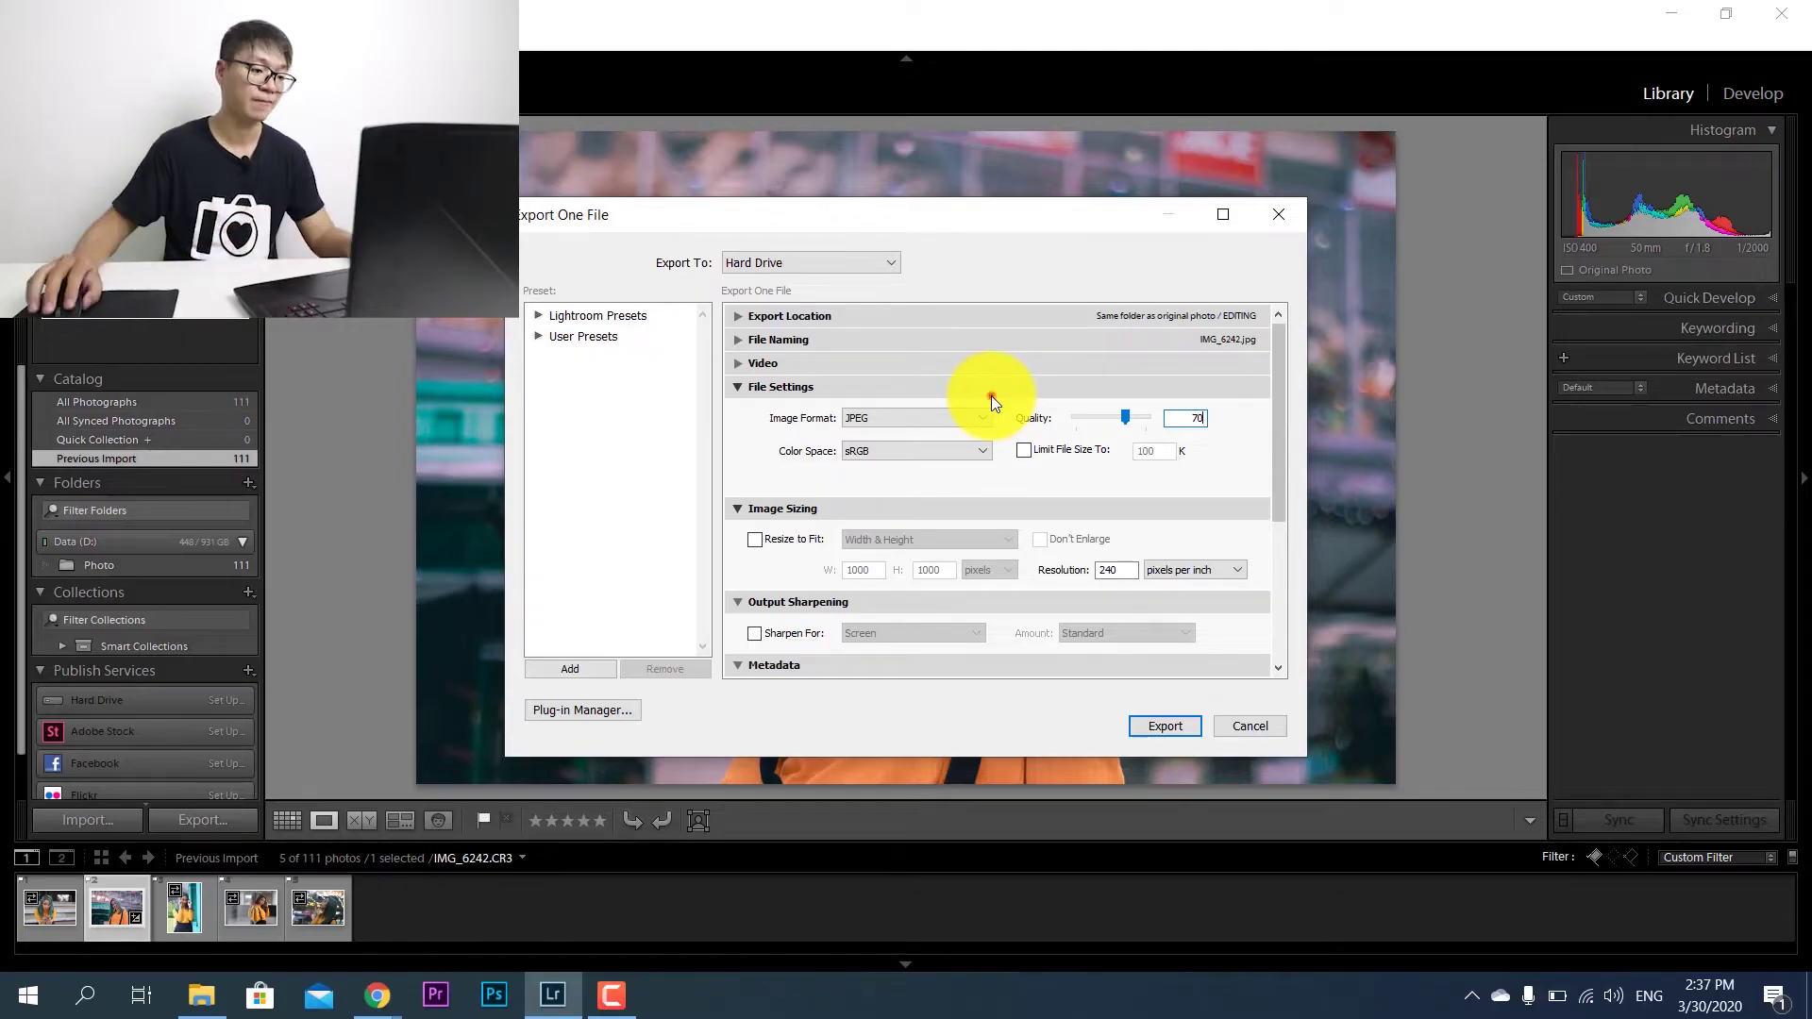
- Resize the export to fit 1080 pixels on the long edge, then close the Export dialog
{"action": "left_click", "coordinate": [992, 394]}
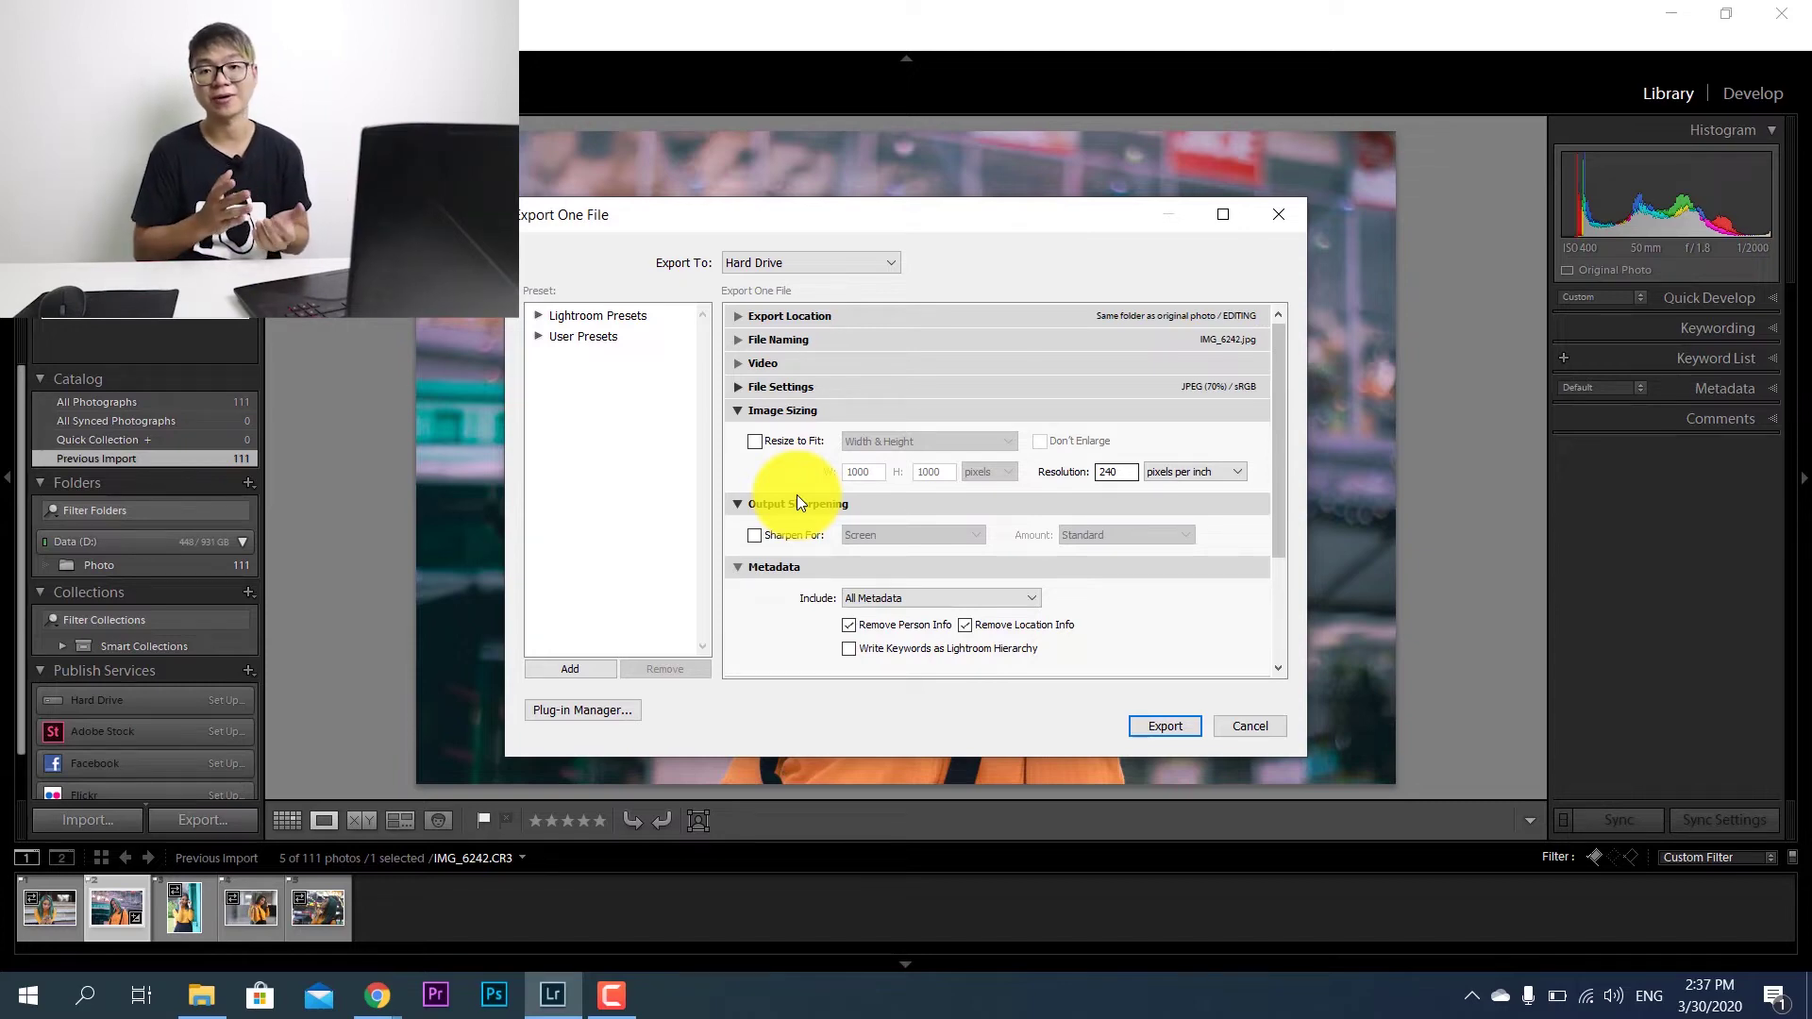
{"action": "left_click", "coordinate": [754, 441]}
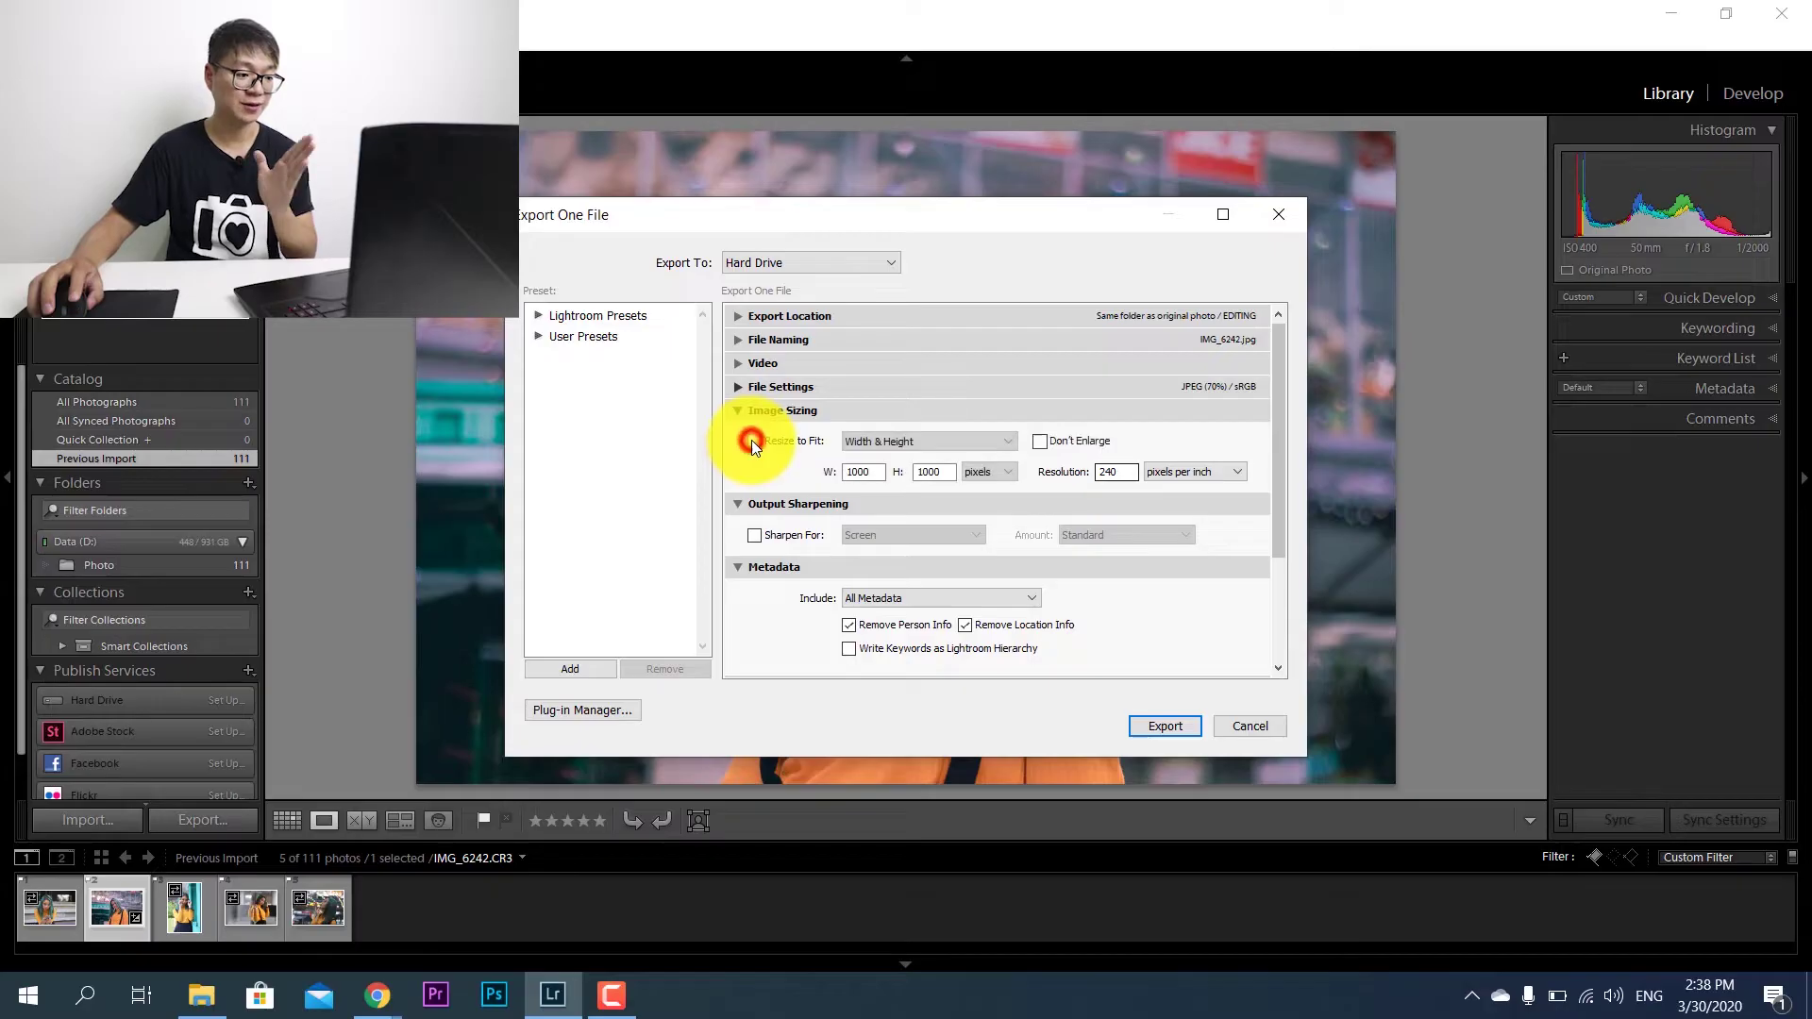
{"action": "left_click", "coordinate": [949, 436]}
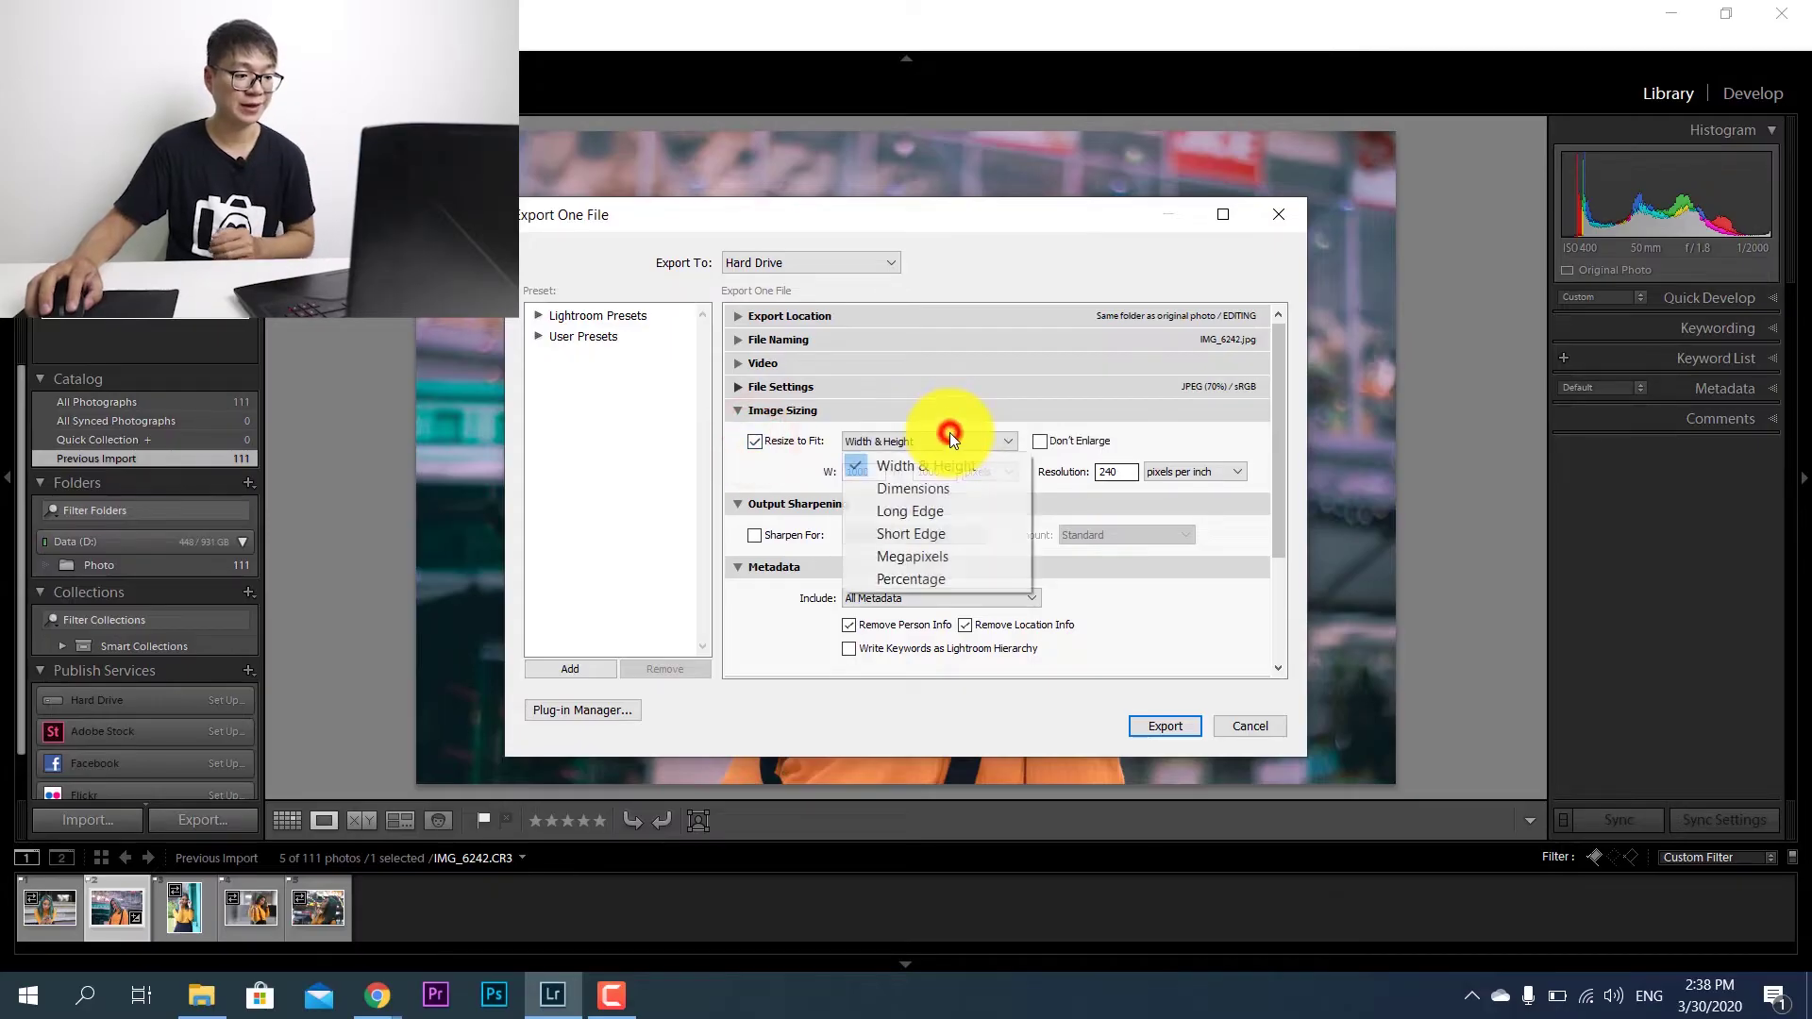
{"action": "left_click", "coordinate": [902, 511]}
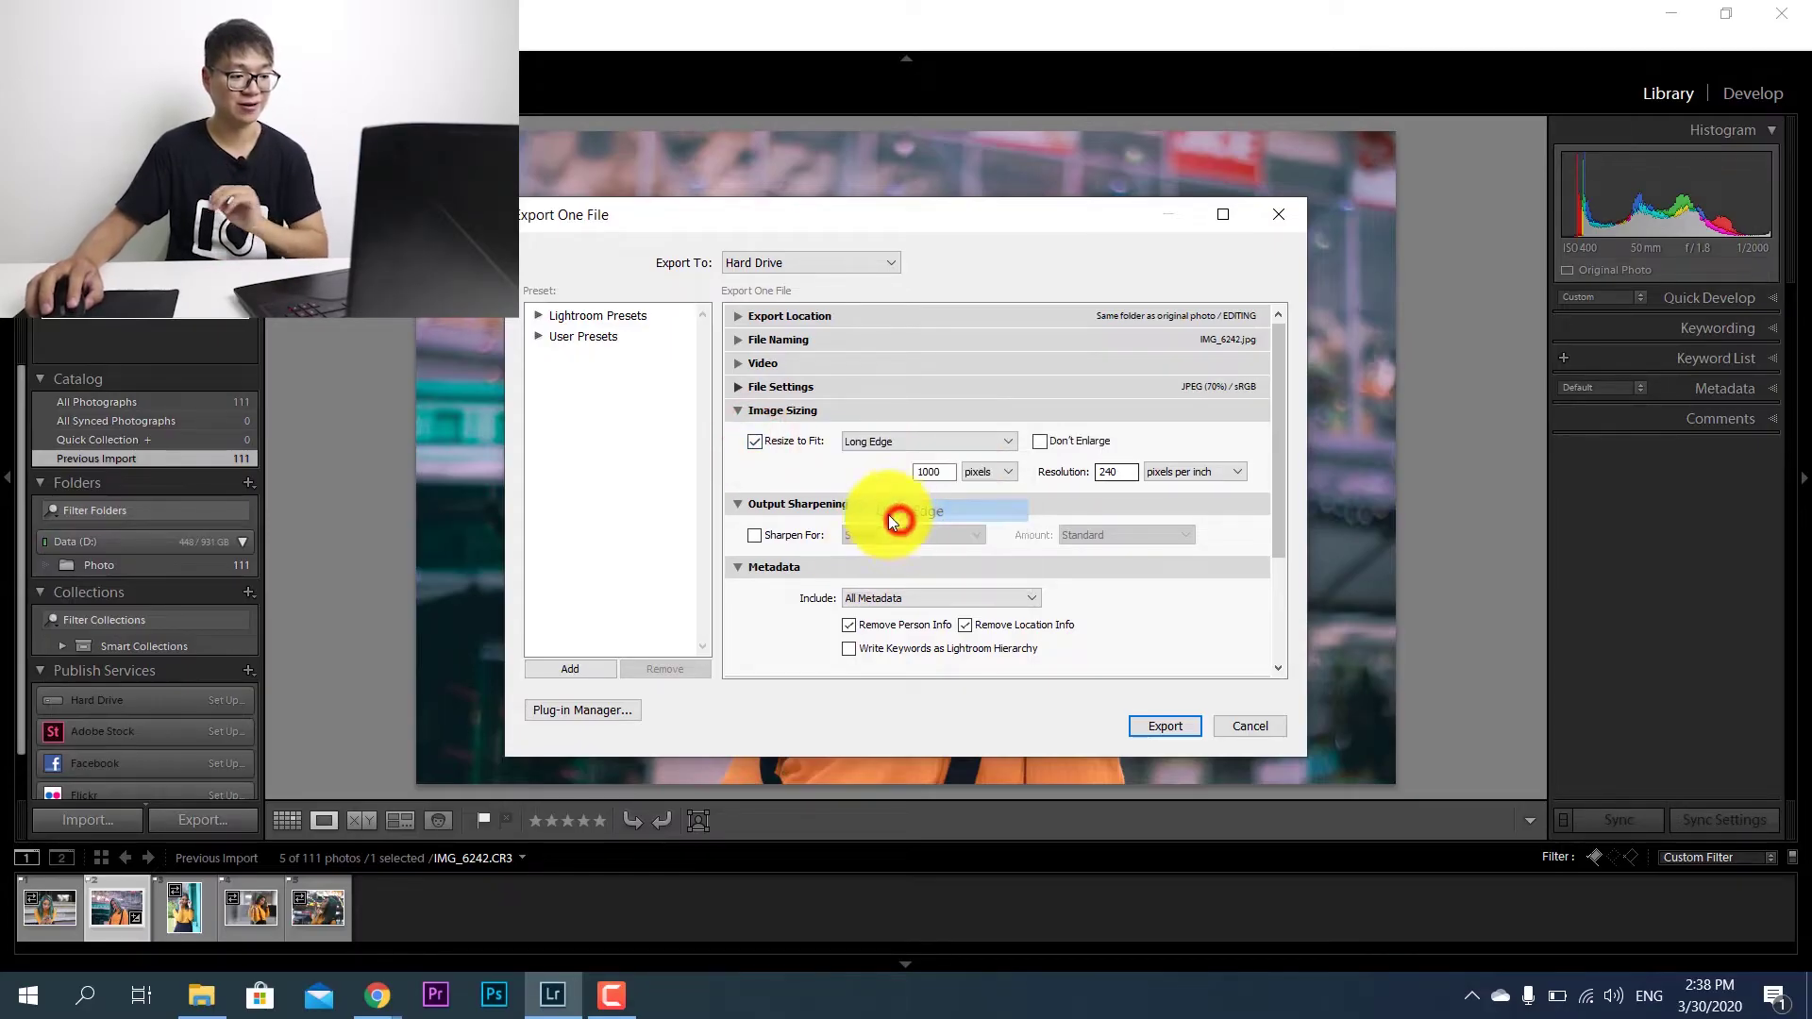
{"action": "left_click", "coordinate": [929, 472]}
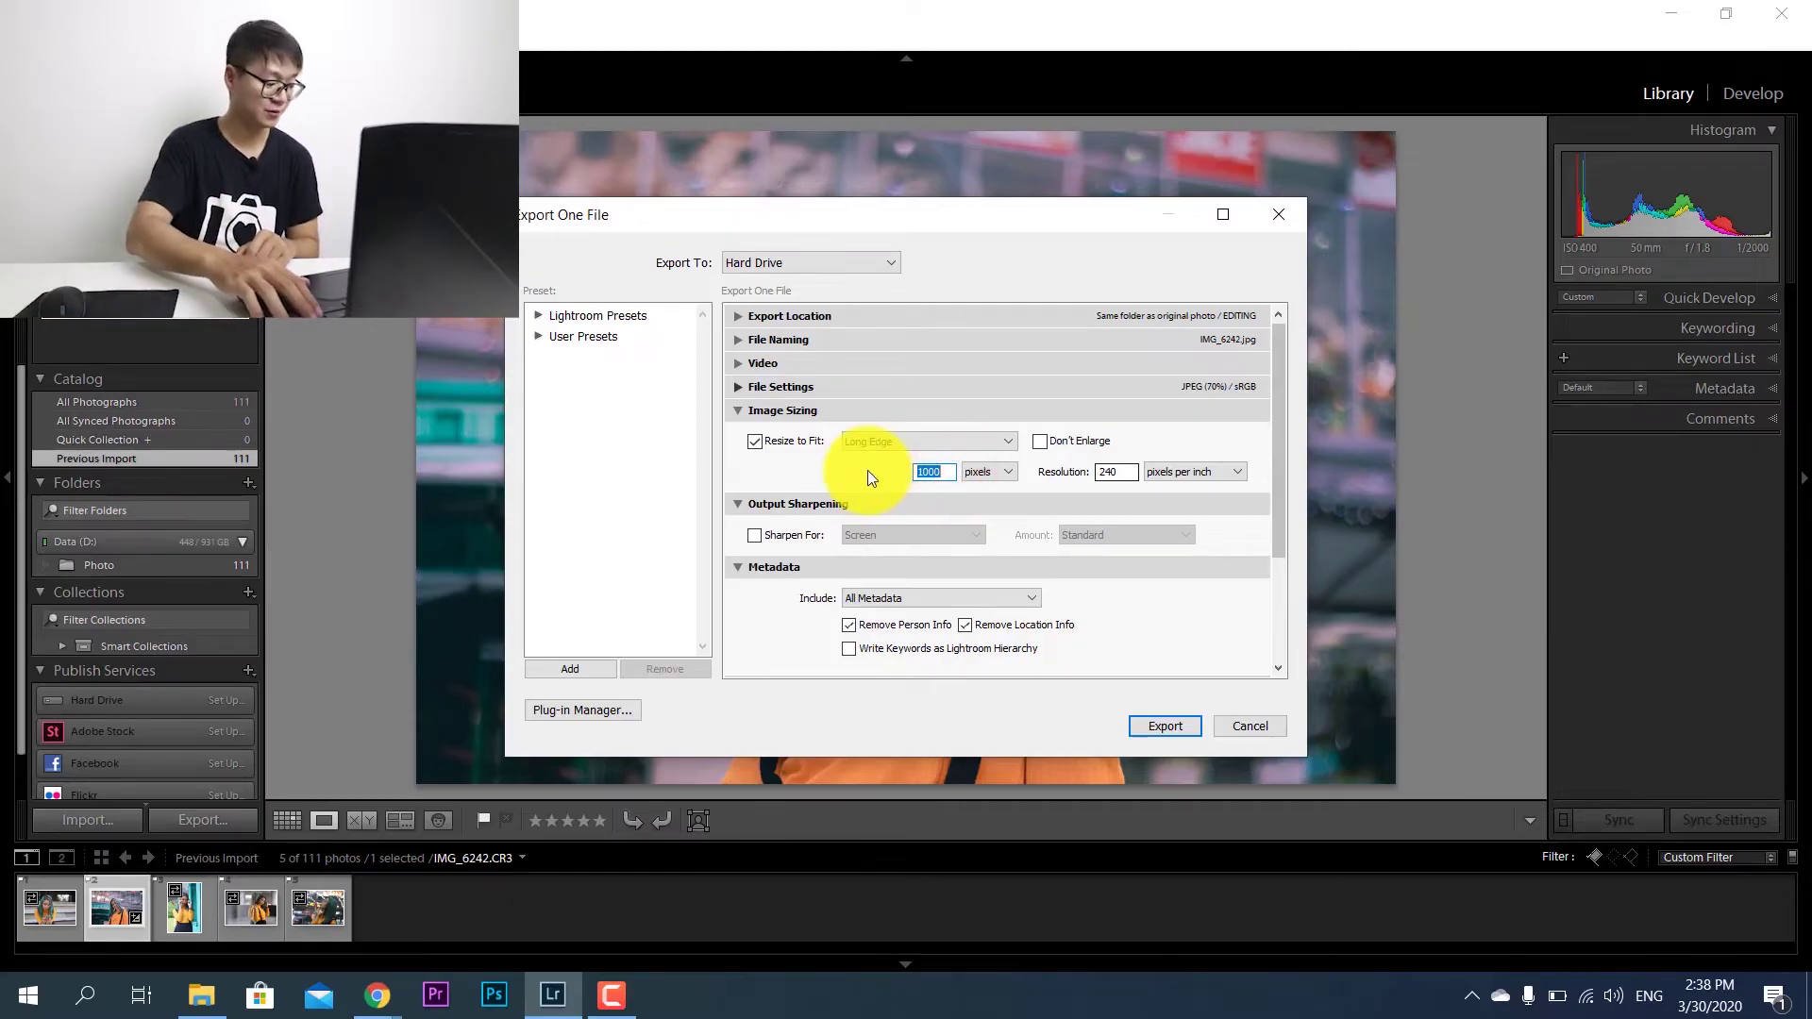
{"action": "type", "text": "1"}
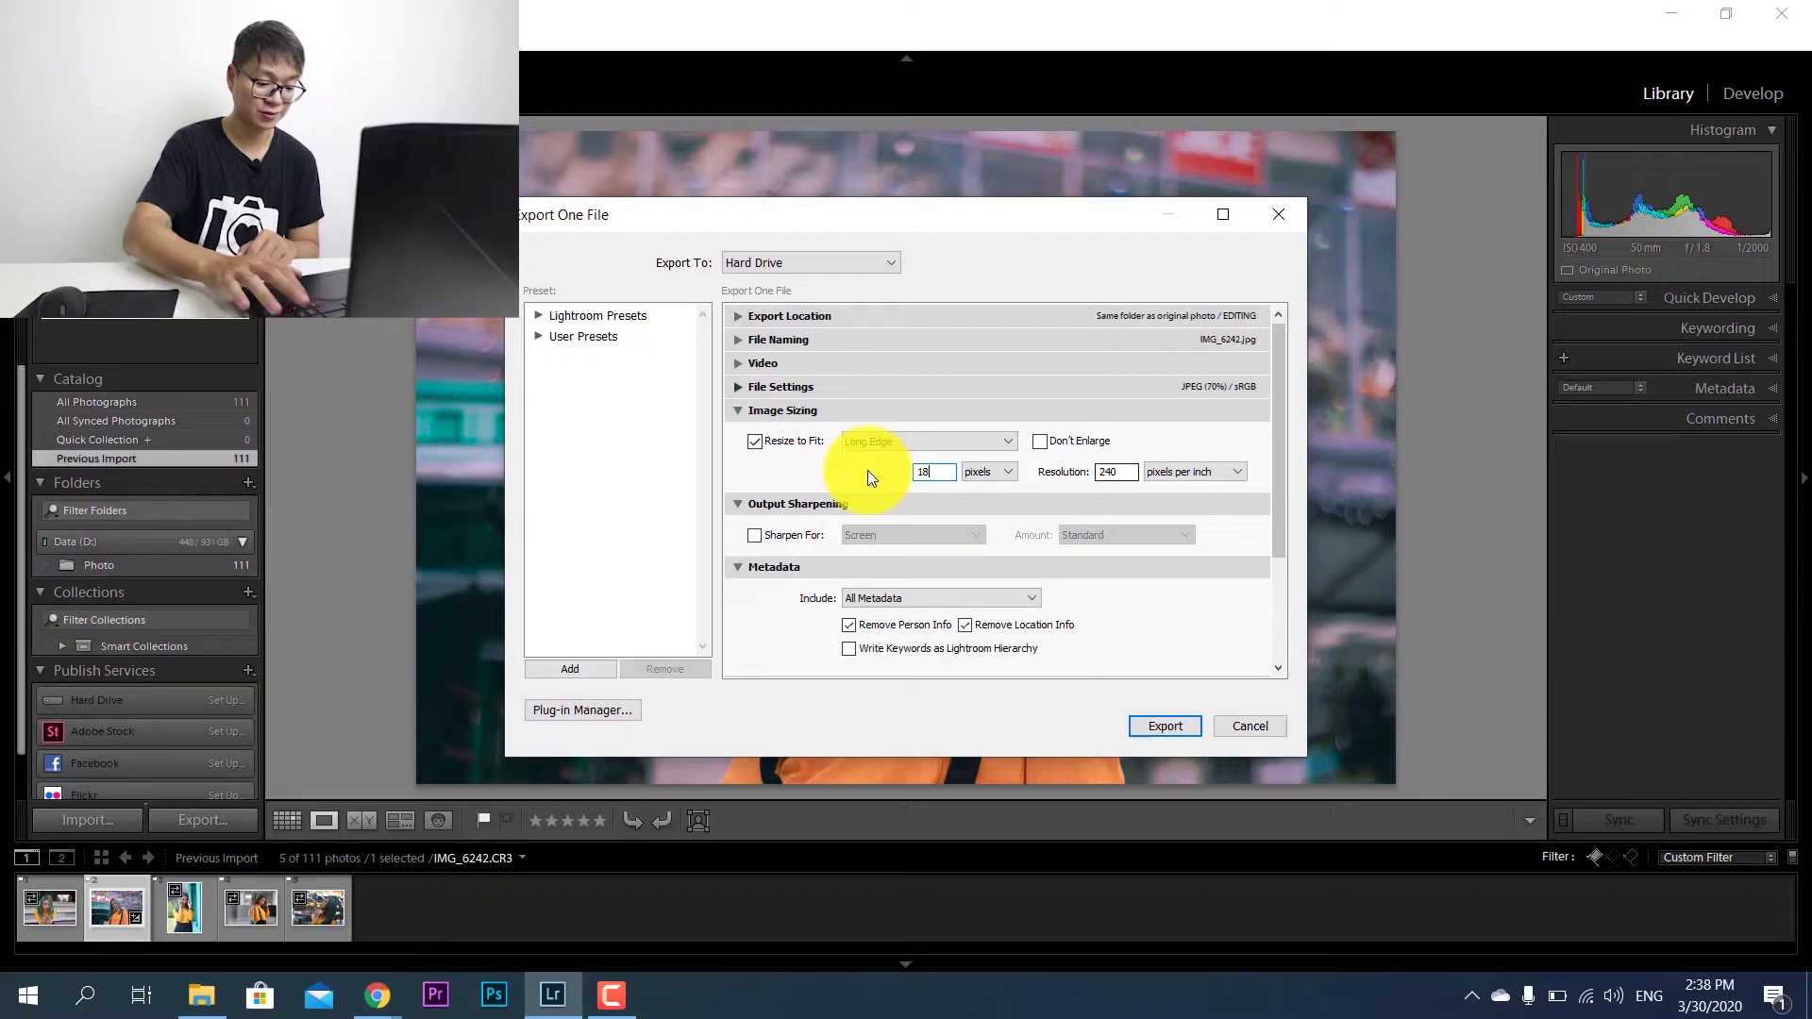
{"action": "type", "text": "080"}
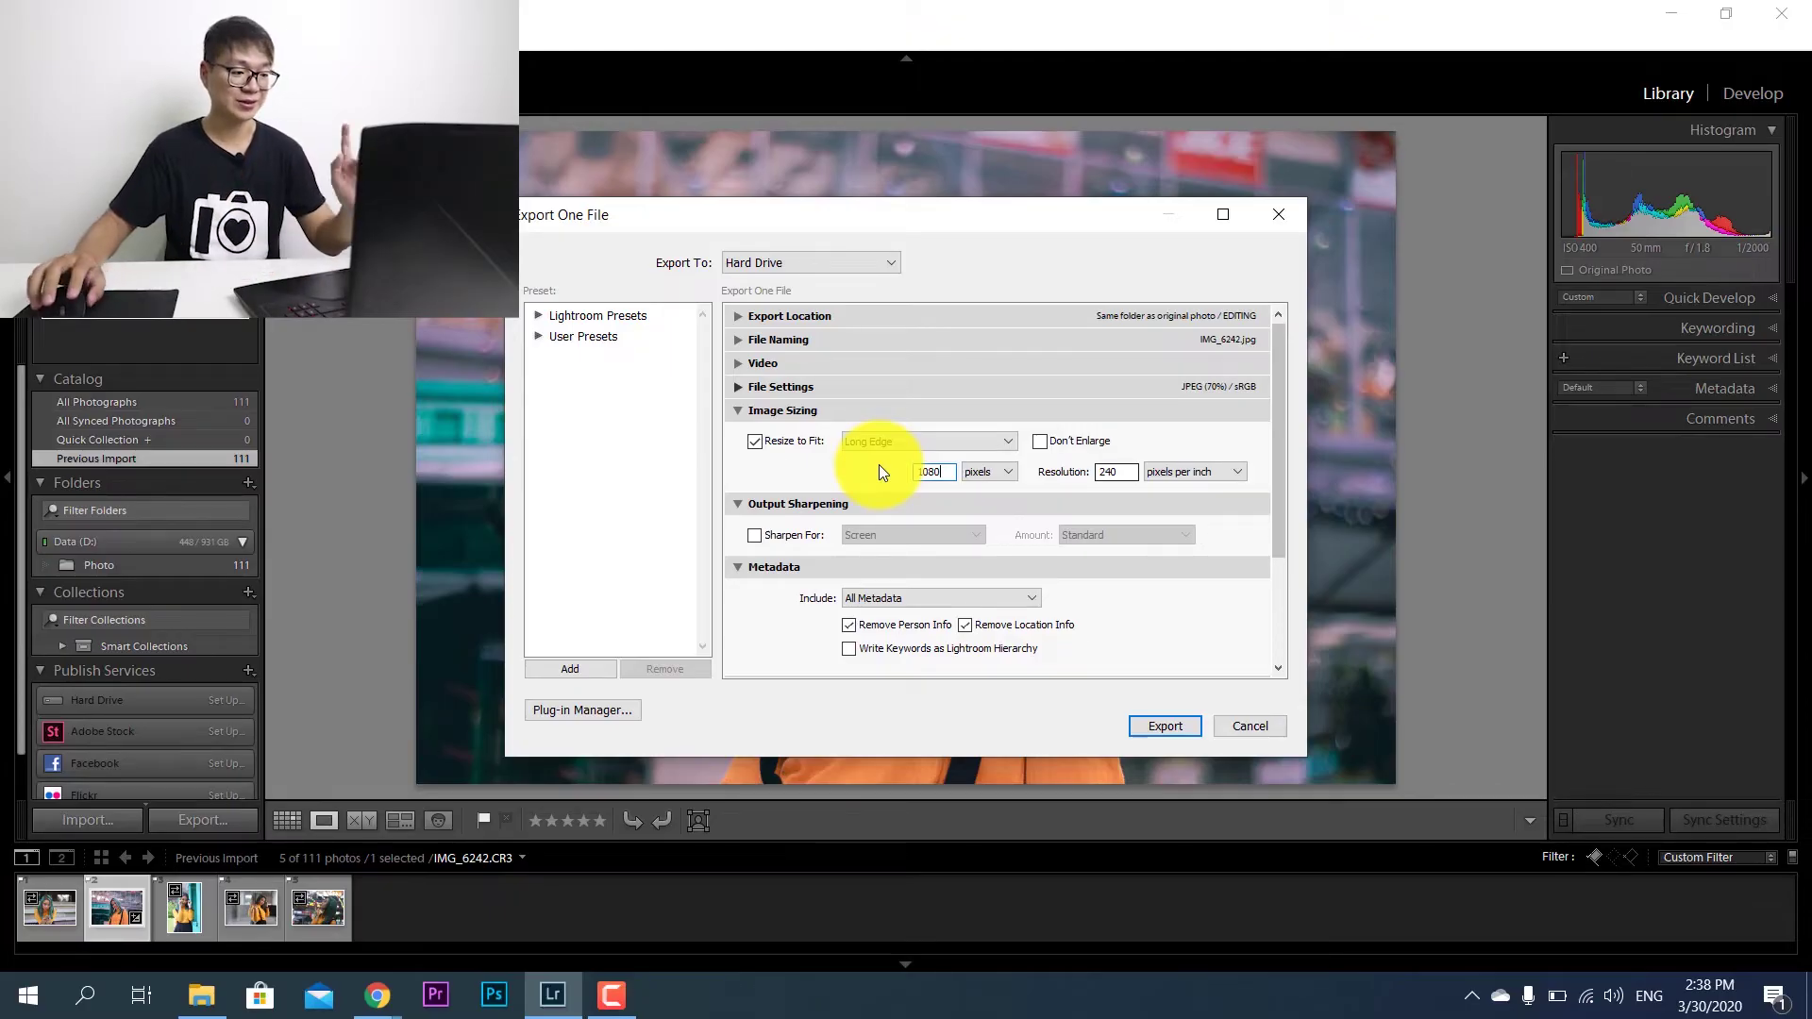
{"action": "left_click", "coordinate": [934, 474]}
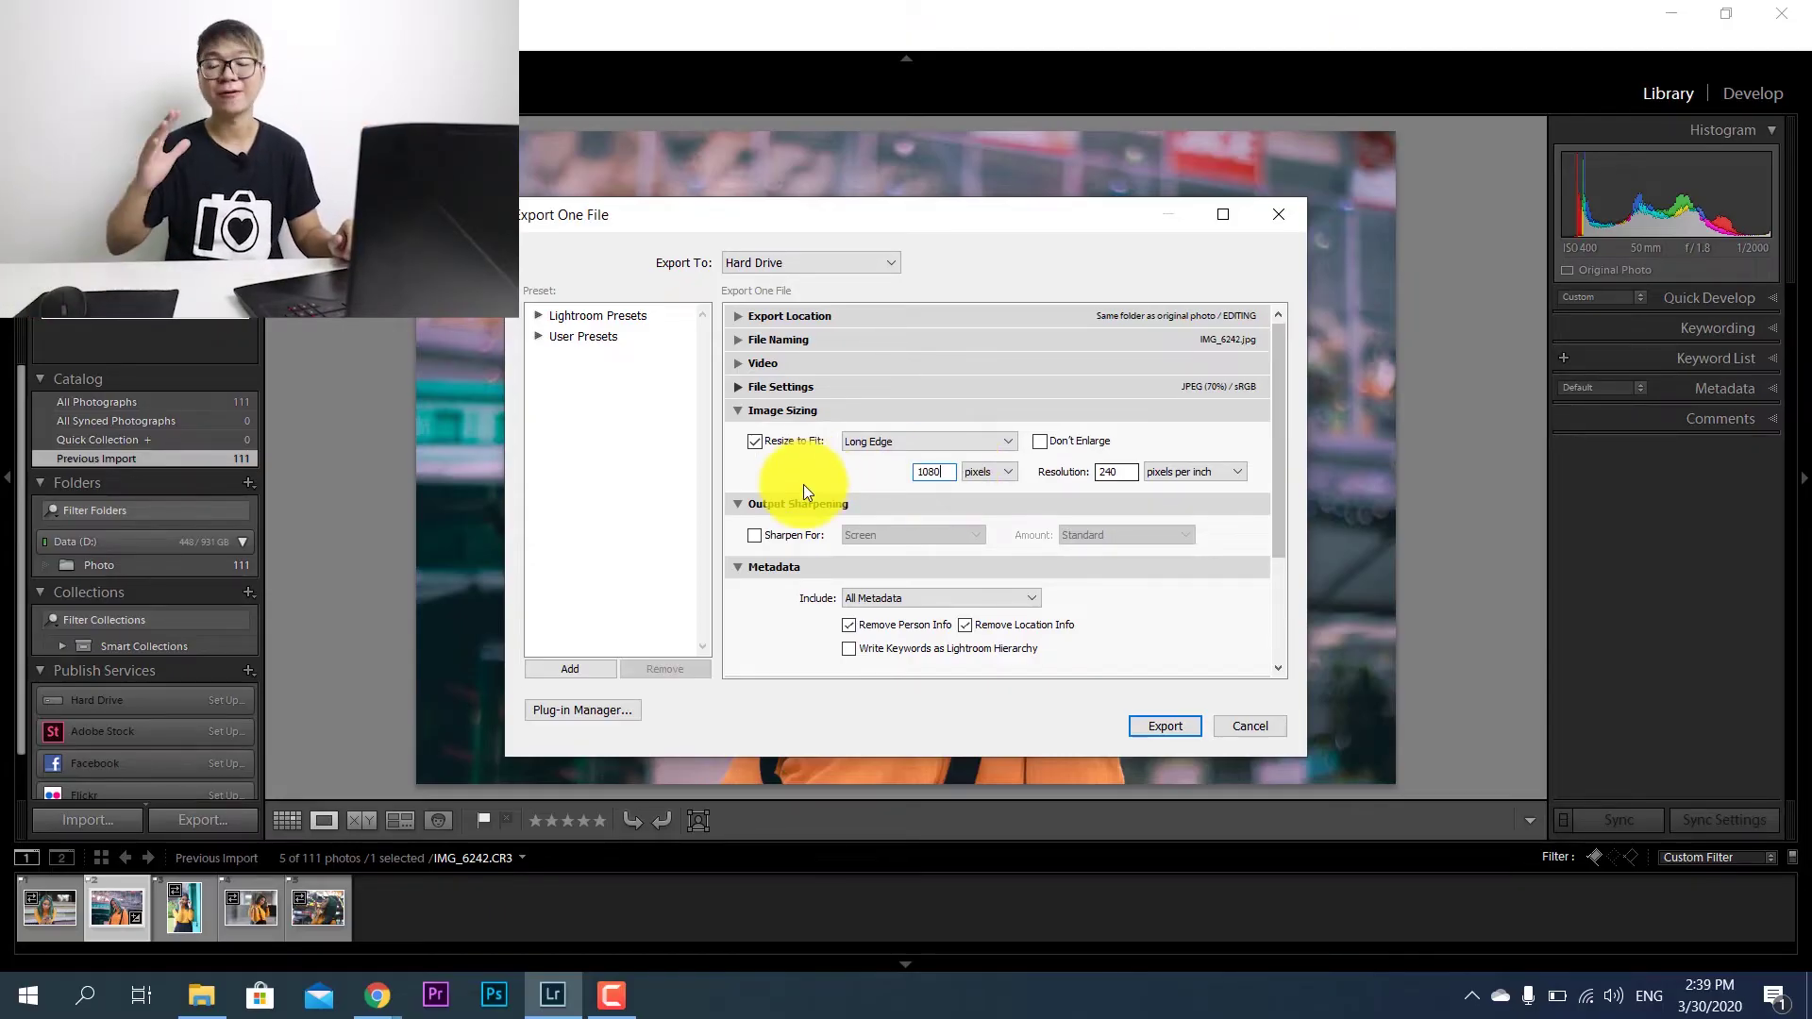
{"action": "left_click", "coordinate": [1280, 217]}
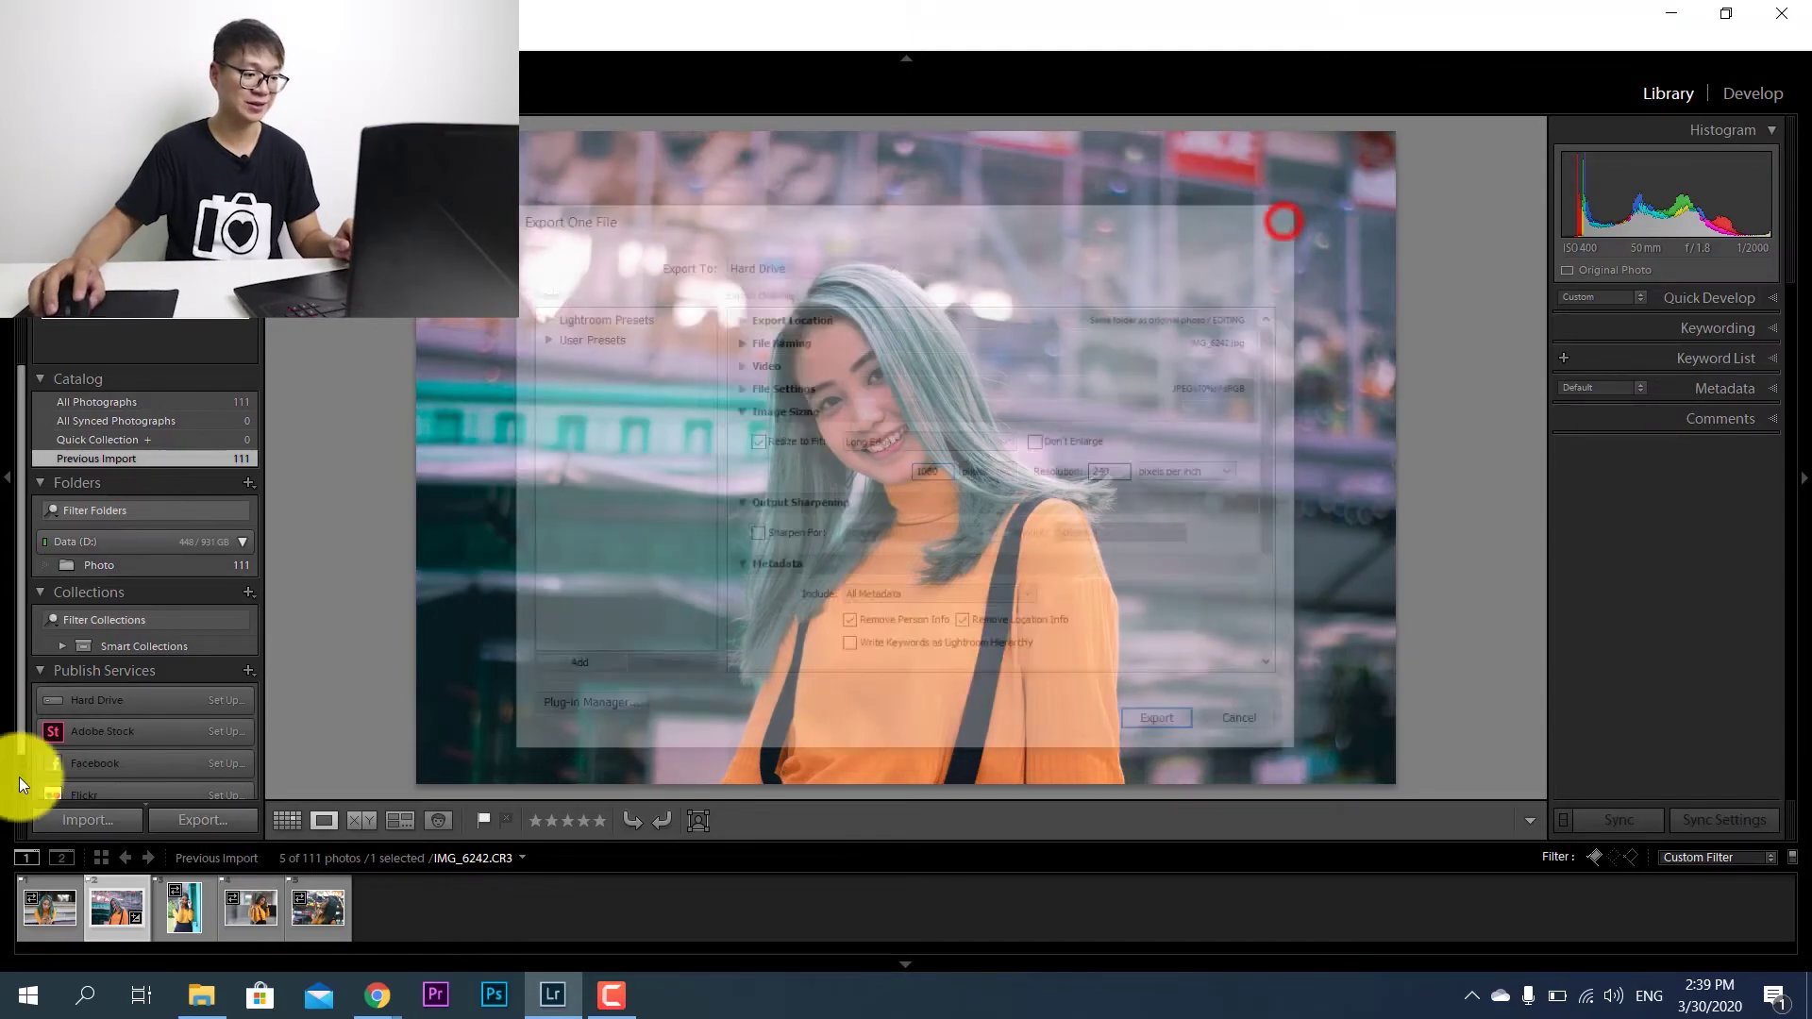
- For the vertical sunglasses photo, resize the export to 1080 pixels on the short edge
{"action": "left_click", "coordinate": [179, 914]}
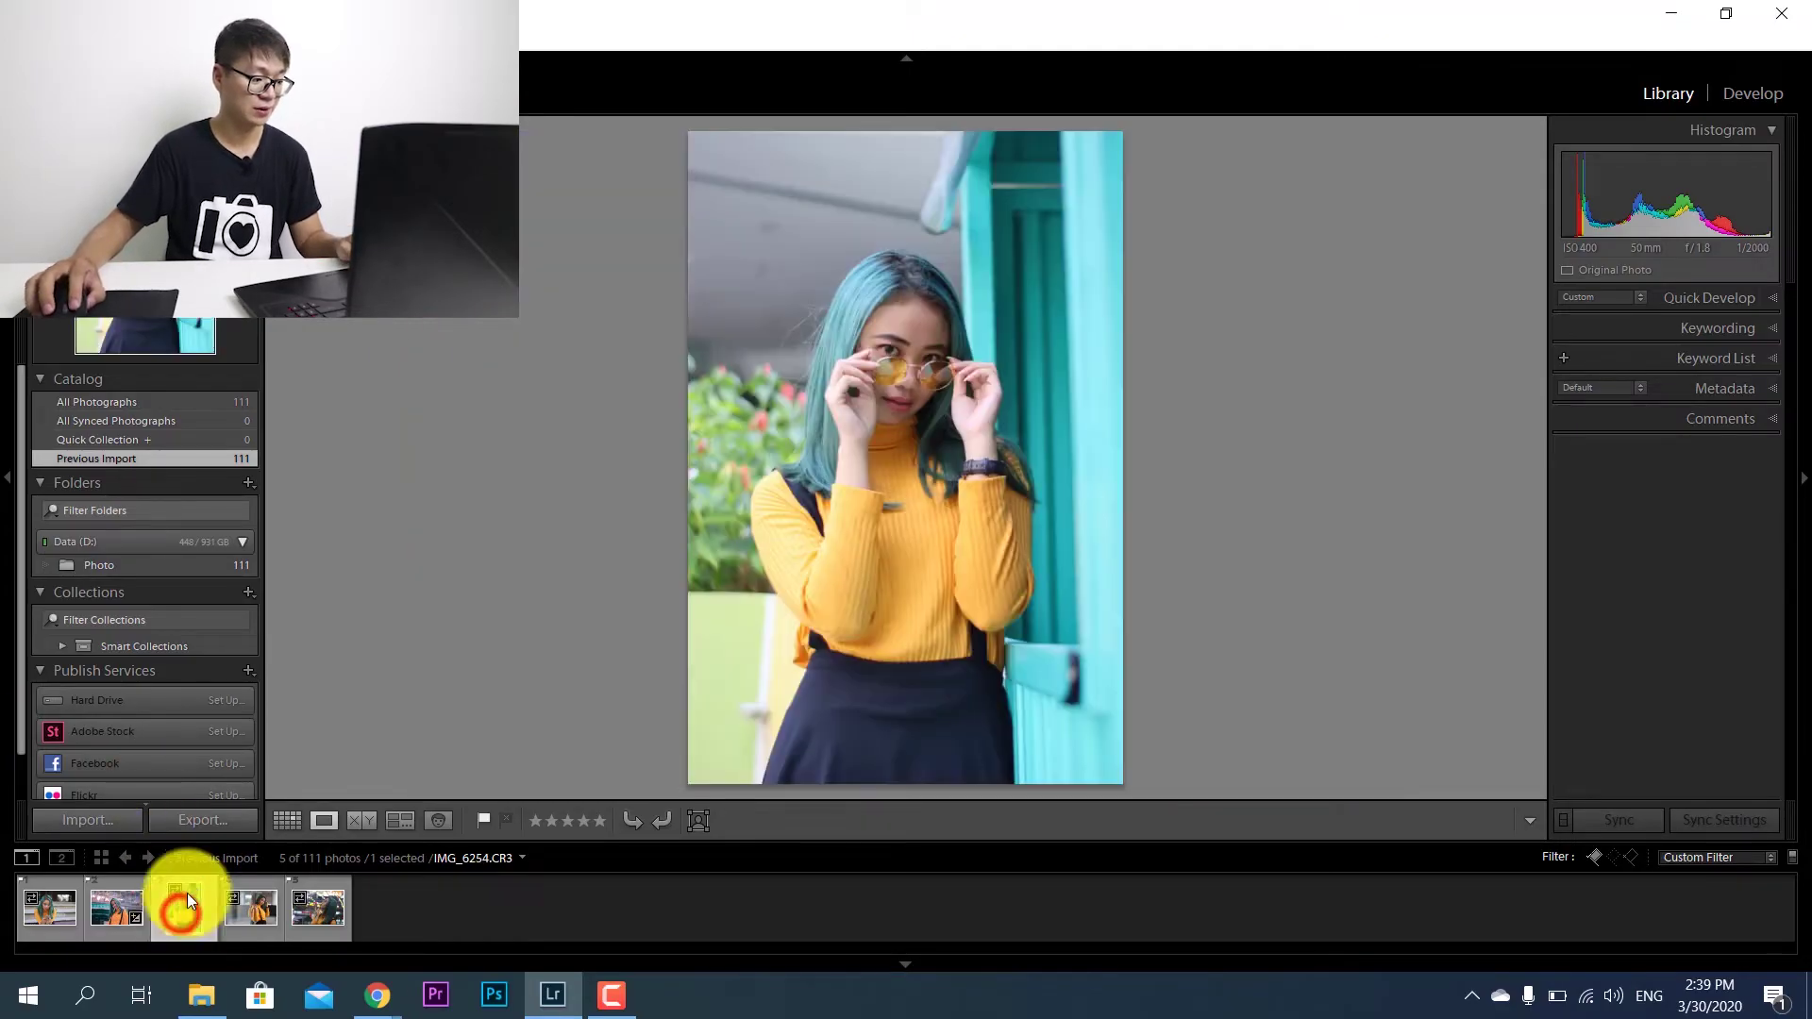
{"action": "left_click", "coordinate": [224, 830]}
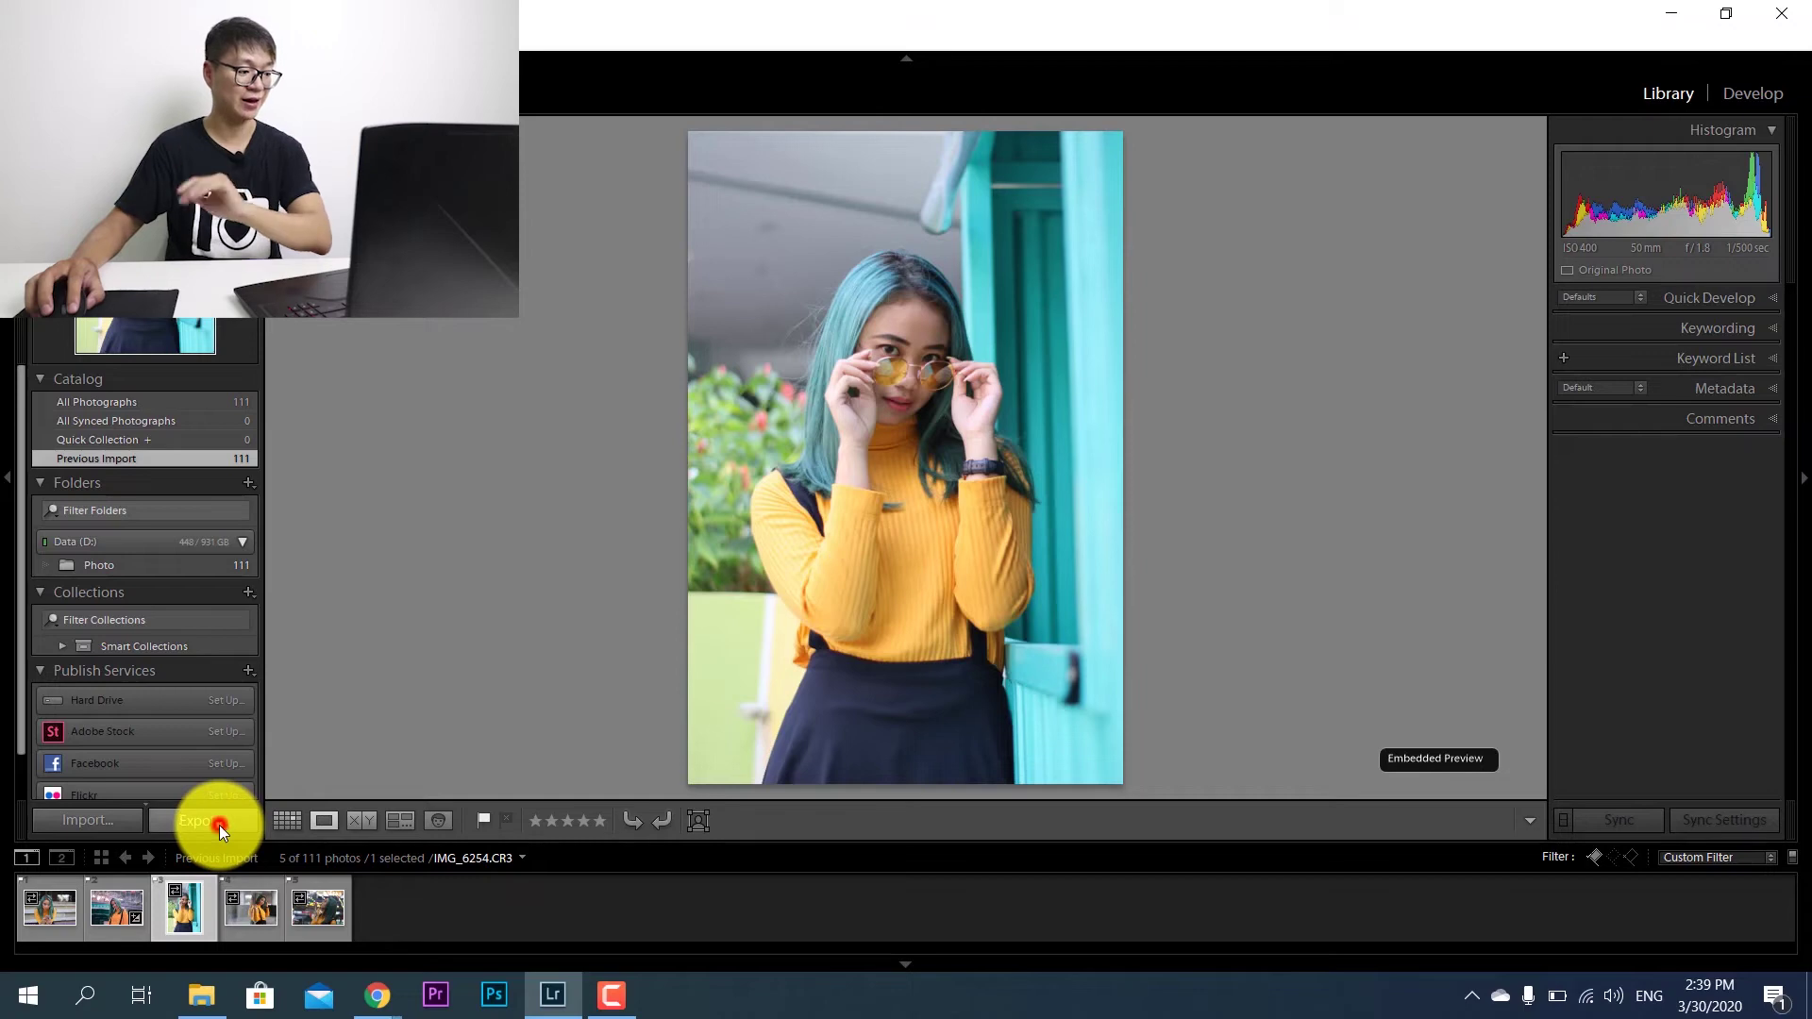
{"action": "left_click", "coordinate": [784, 444]}
{"action": "left_click", "coordinate": [878, 440]}
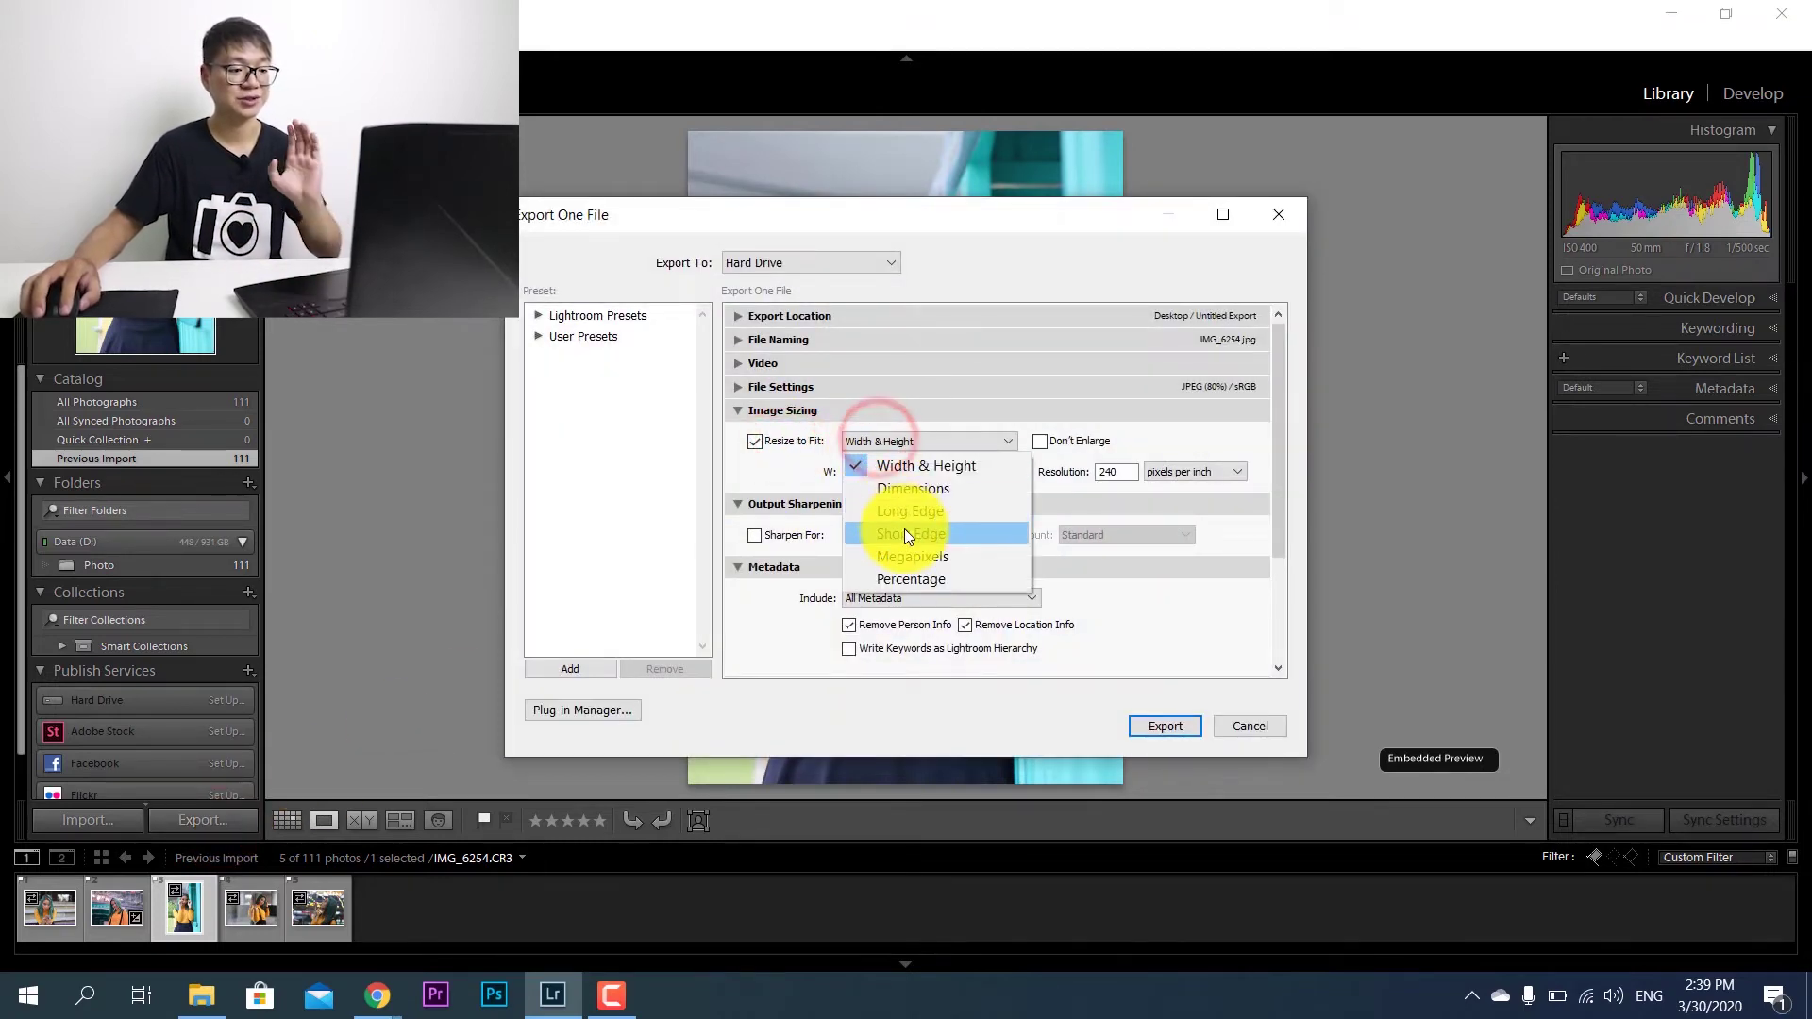
{"action": "left_click", "coordinate": [905, 535]}
{"action": "left_click", "coordinate": [939, 472]}
{"action": "type", "text": "1080"}
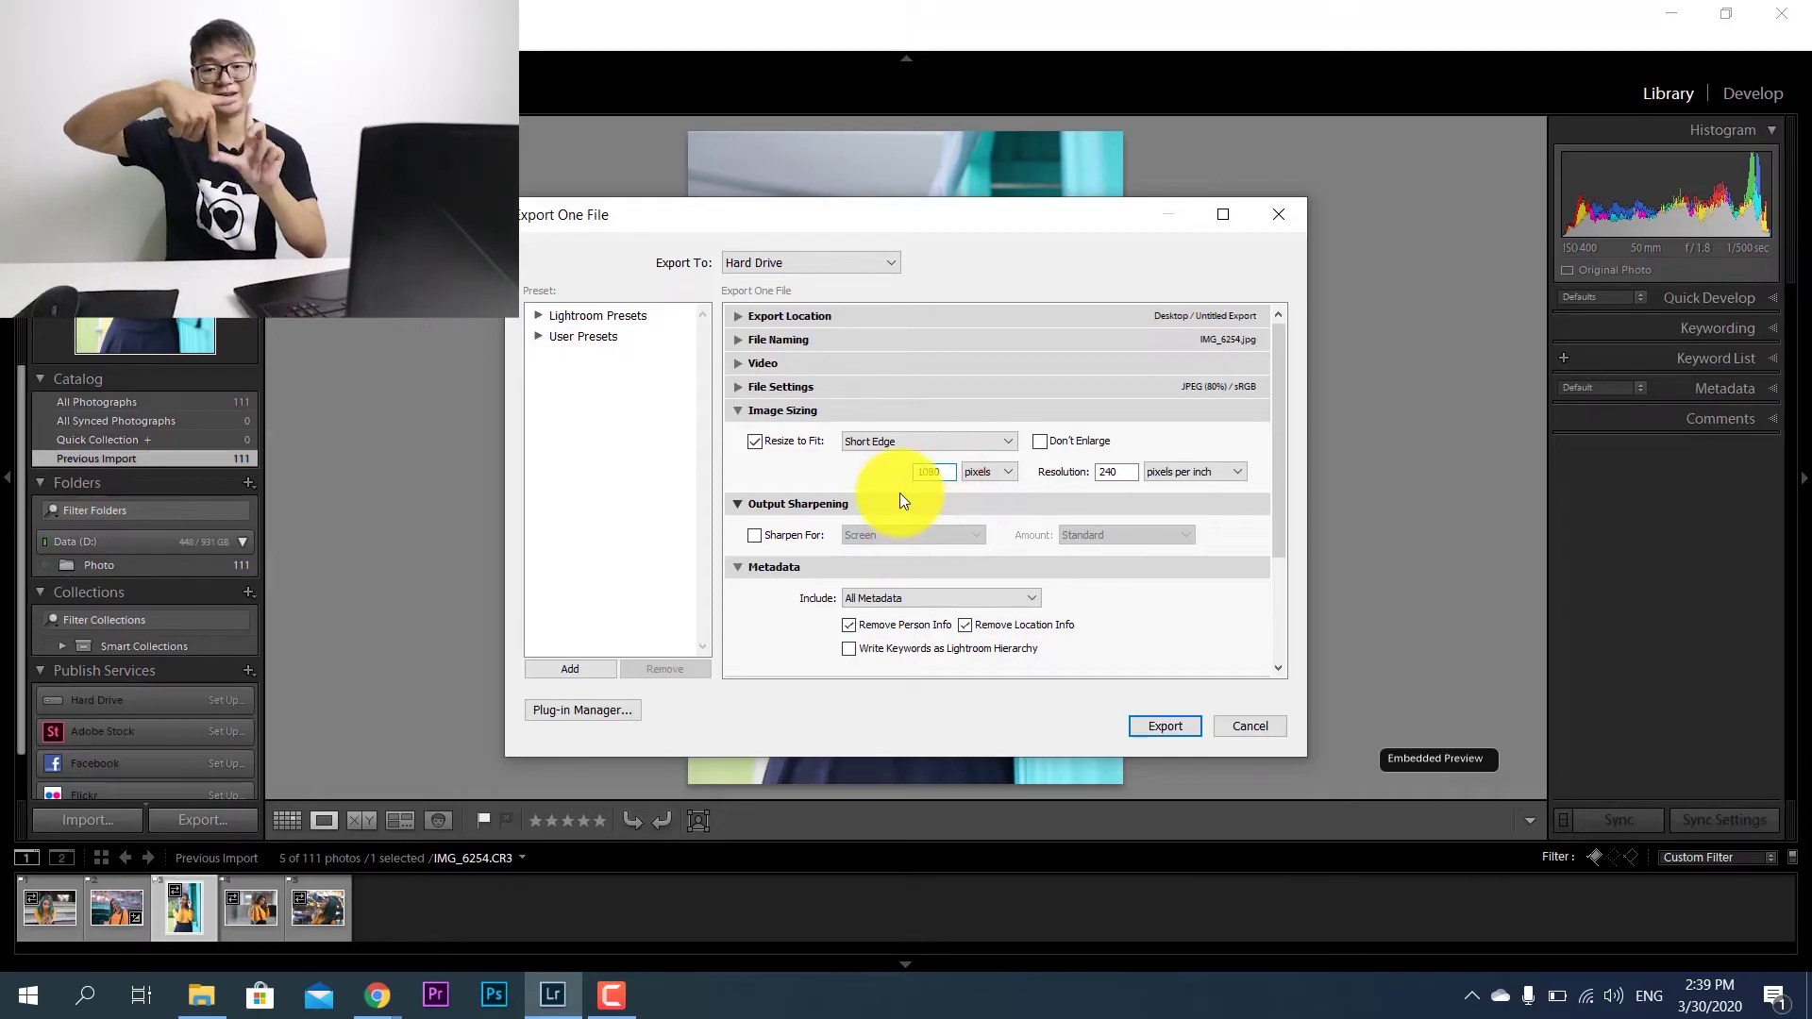
- Move the Export dialog aside to check the photo, move it back, and close it
{"action": "mouse_move", "coordinate": [864, 216]}
{"action": "left_mouse_down"}
{"action": "mouse_move", "coordinate": [1446, 154]}
{"action": "mouse_move", "coordinate": [1425, 164]}
{"action": "left_mouse_up"}
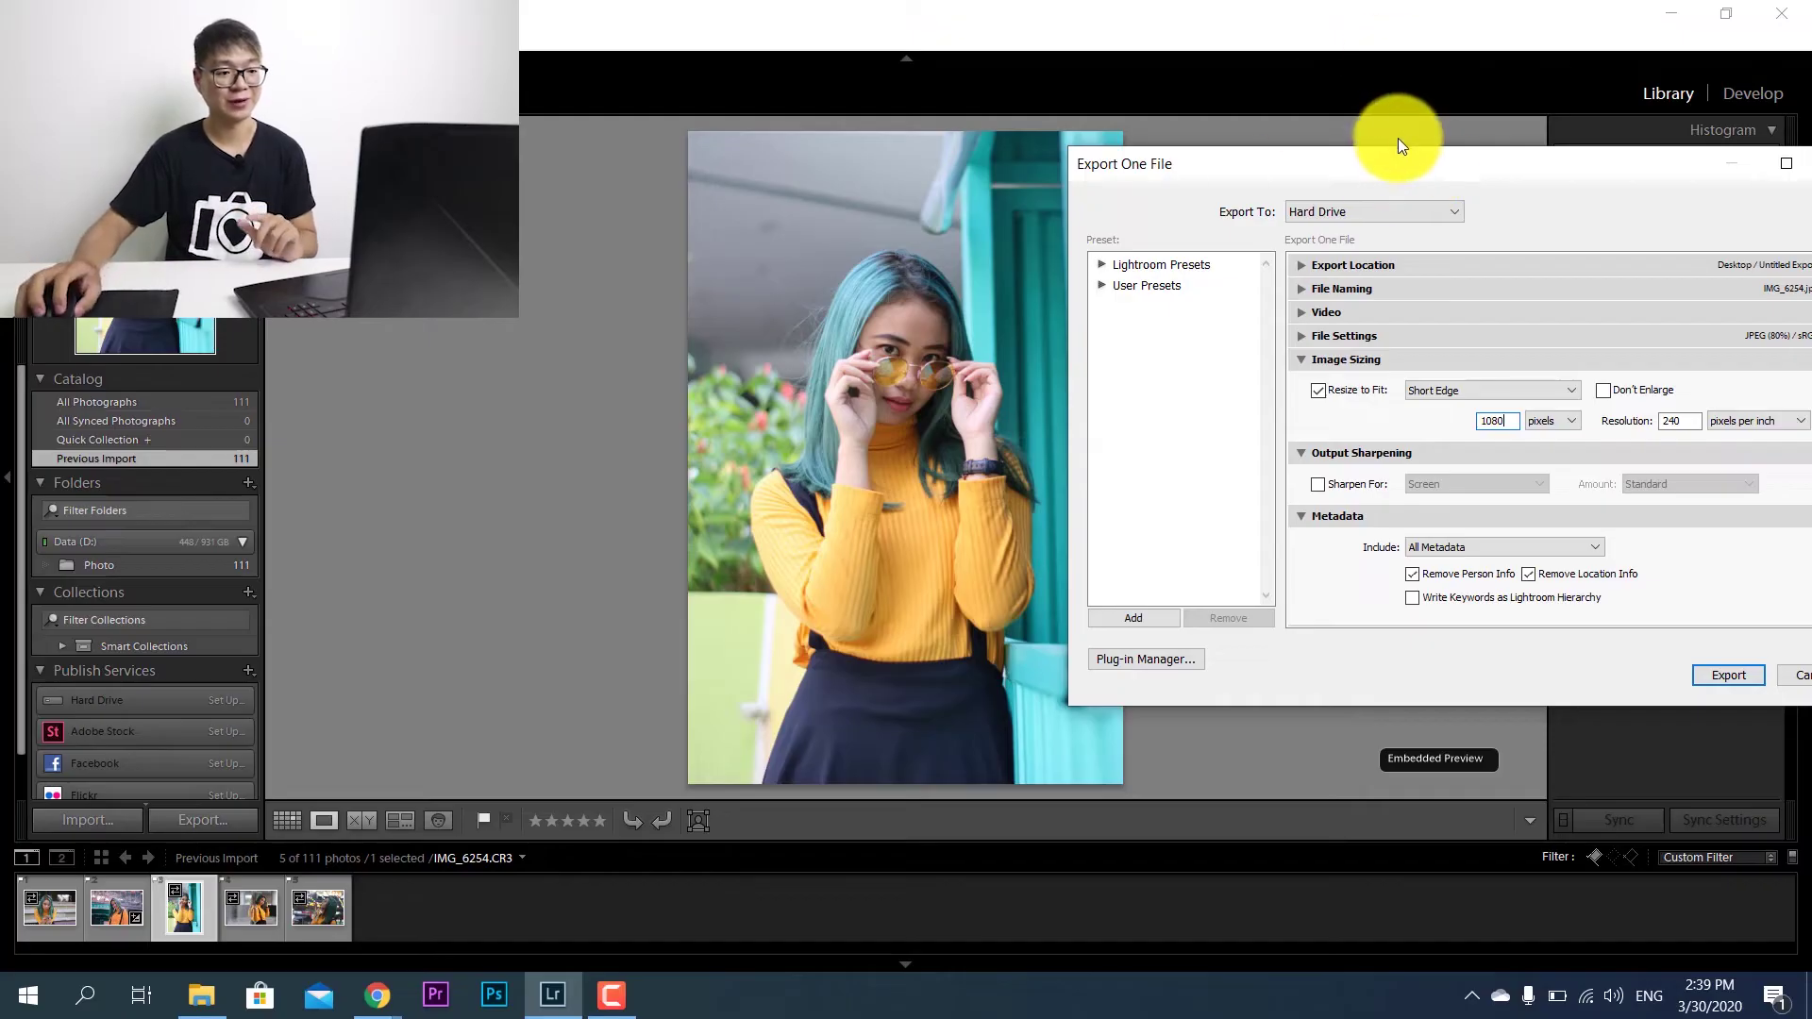
{"action": "left_click_drag", "start_coordinate": [1416, 164], "coordinate": [1109, 192]}
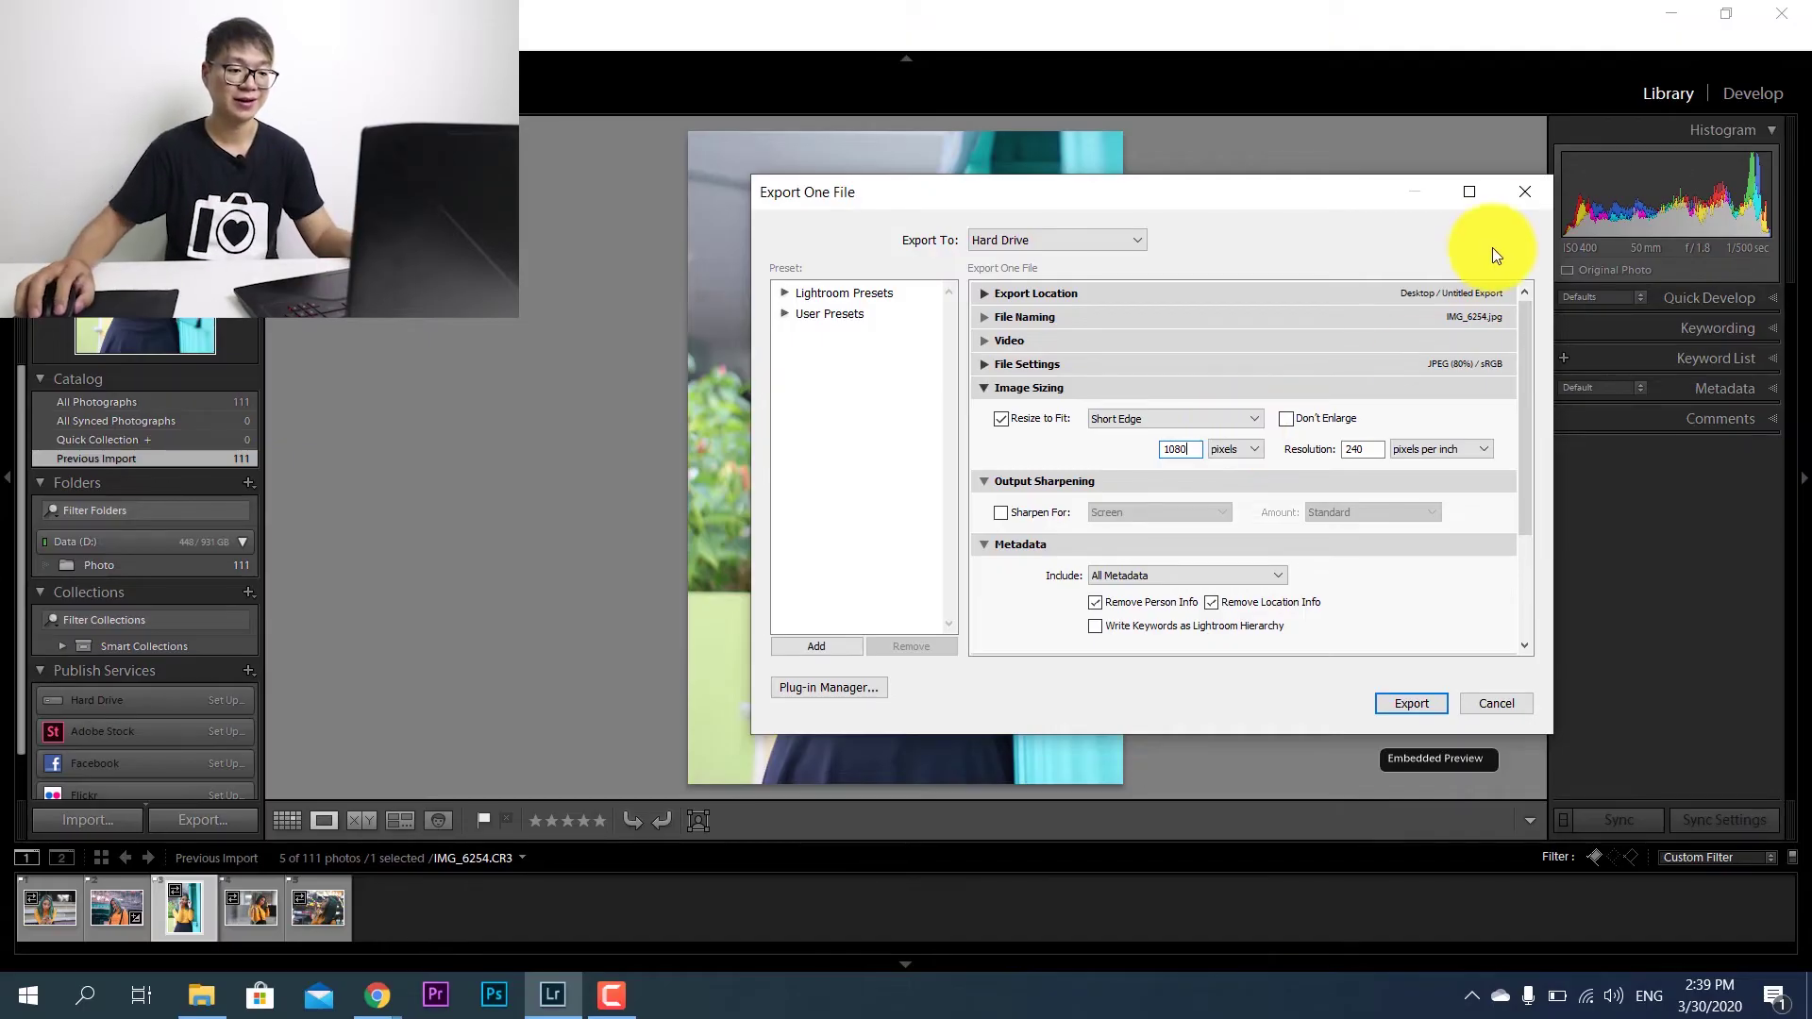
{"action": "left_click", "coordinate": [1529, 196]}
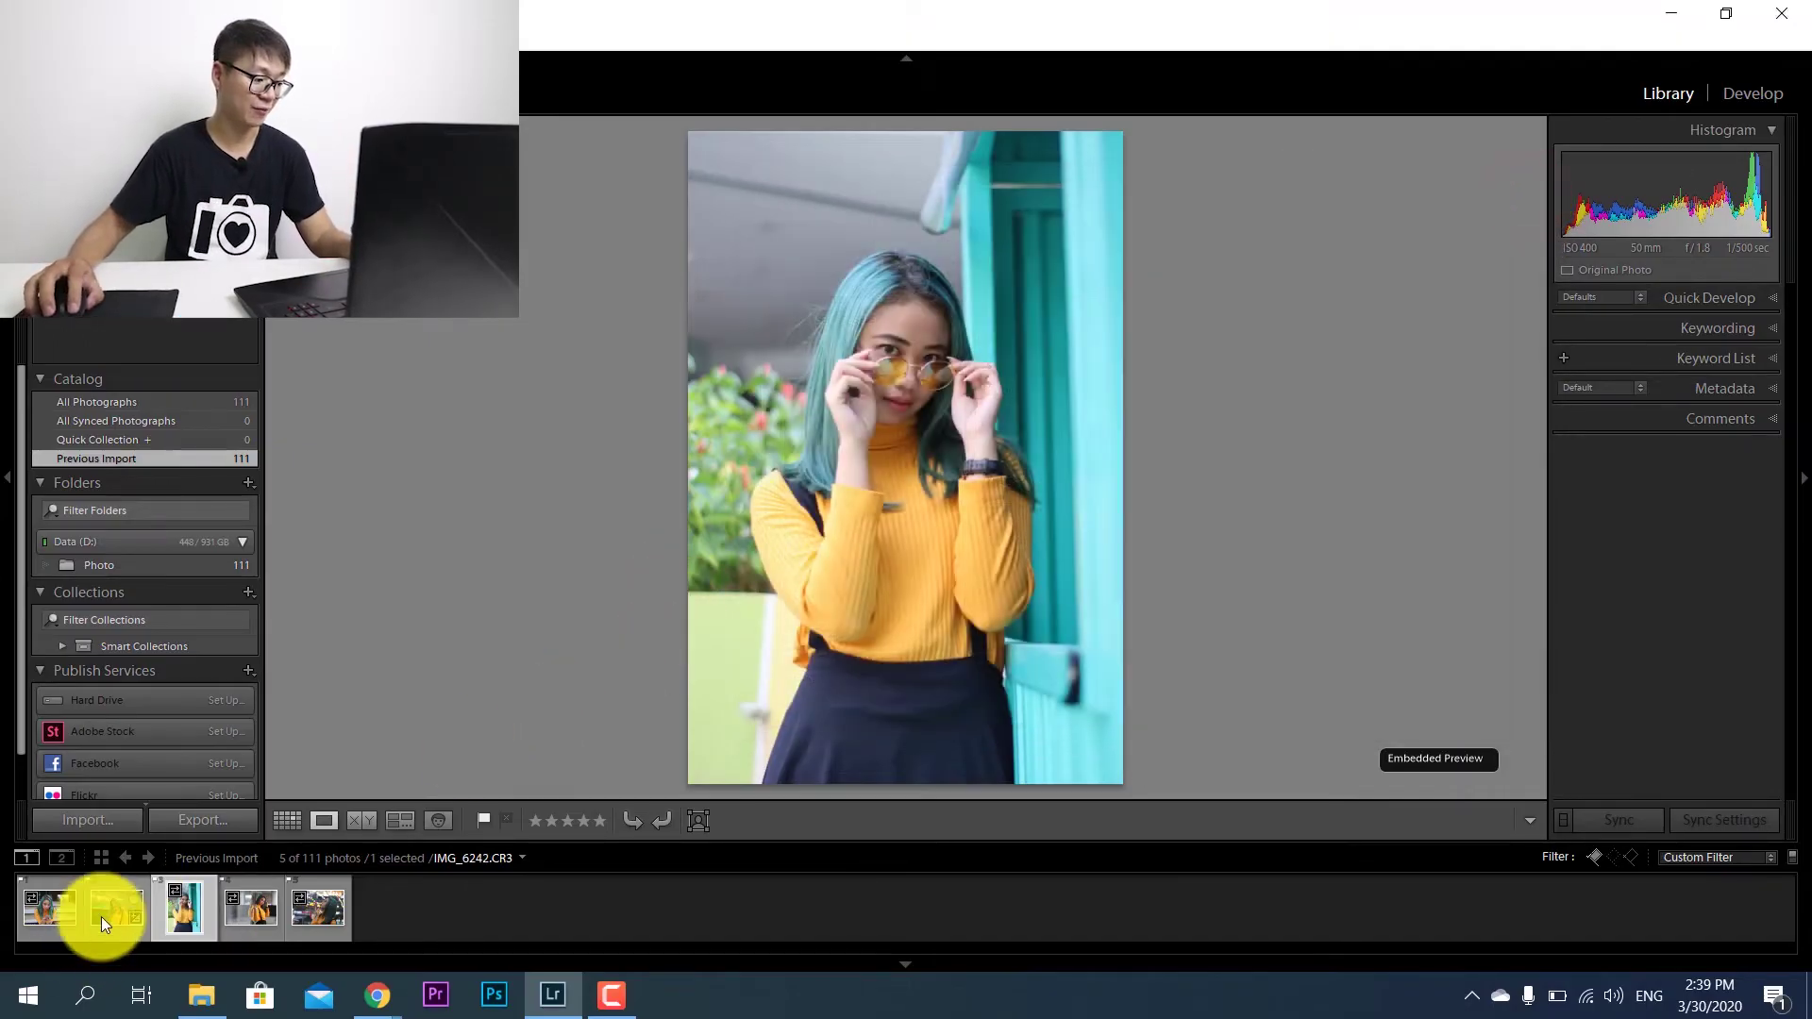
- For the second photo, resize the export to 1080 pixels on the long edge
{"action": "left_click", "coordinate": [101, 914]}
{"action": "left_click", "coordinate": [225, 818]}
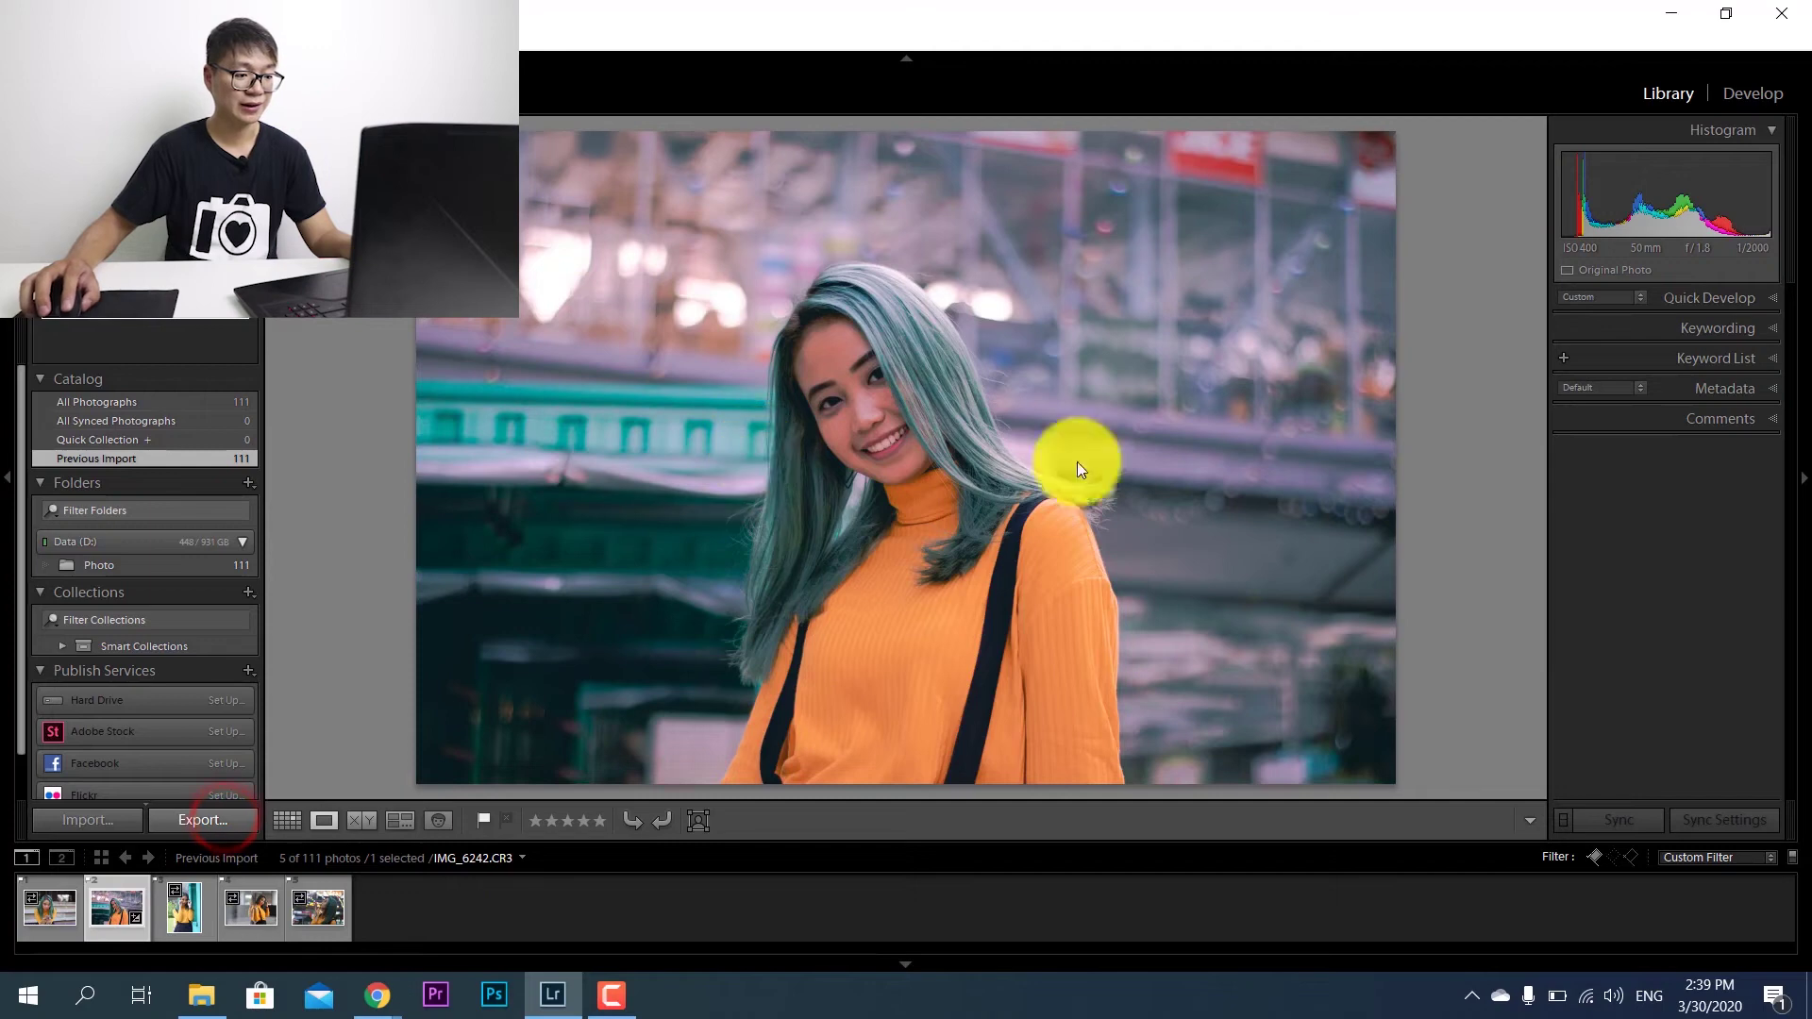
{"action": "left_click", "coordinate": [1051, 420]}
{"action": "left_click", "coordinate": [1144, 418]}
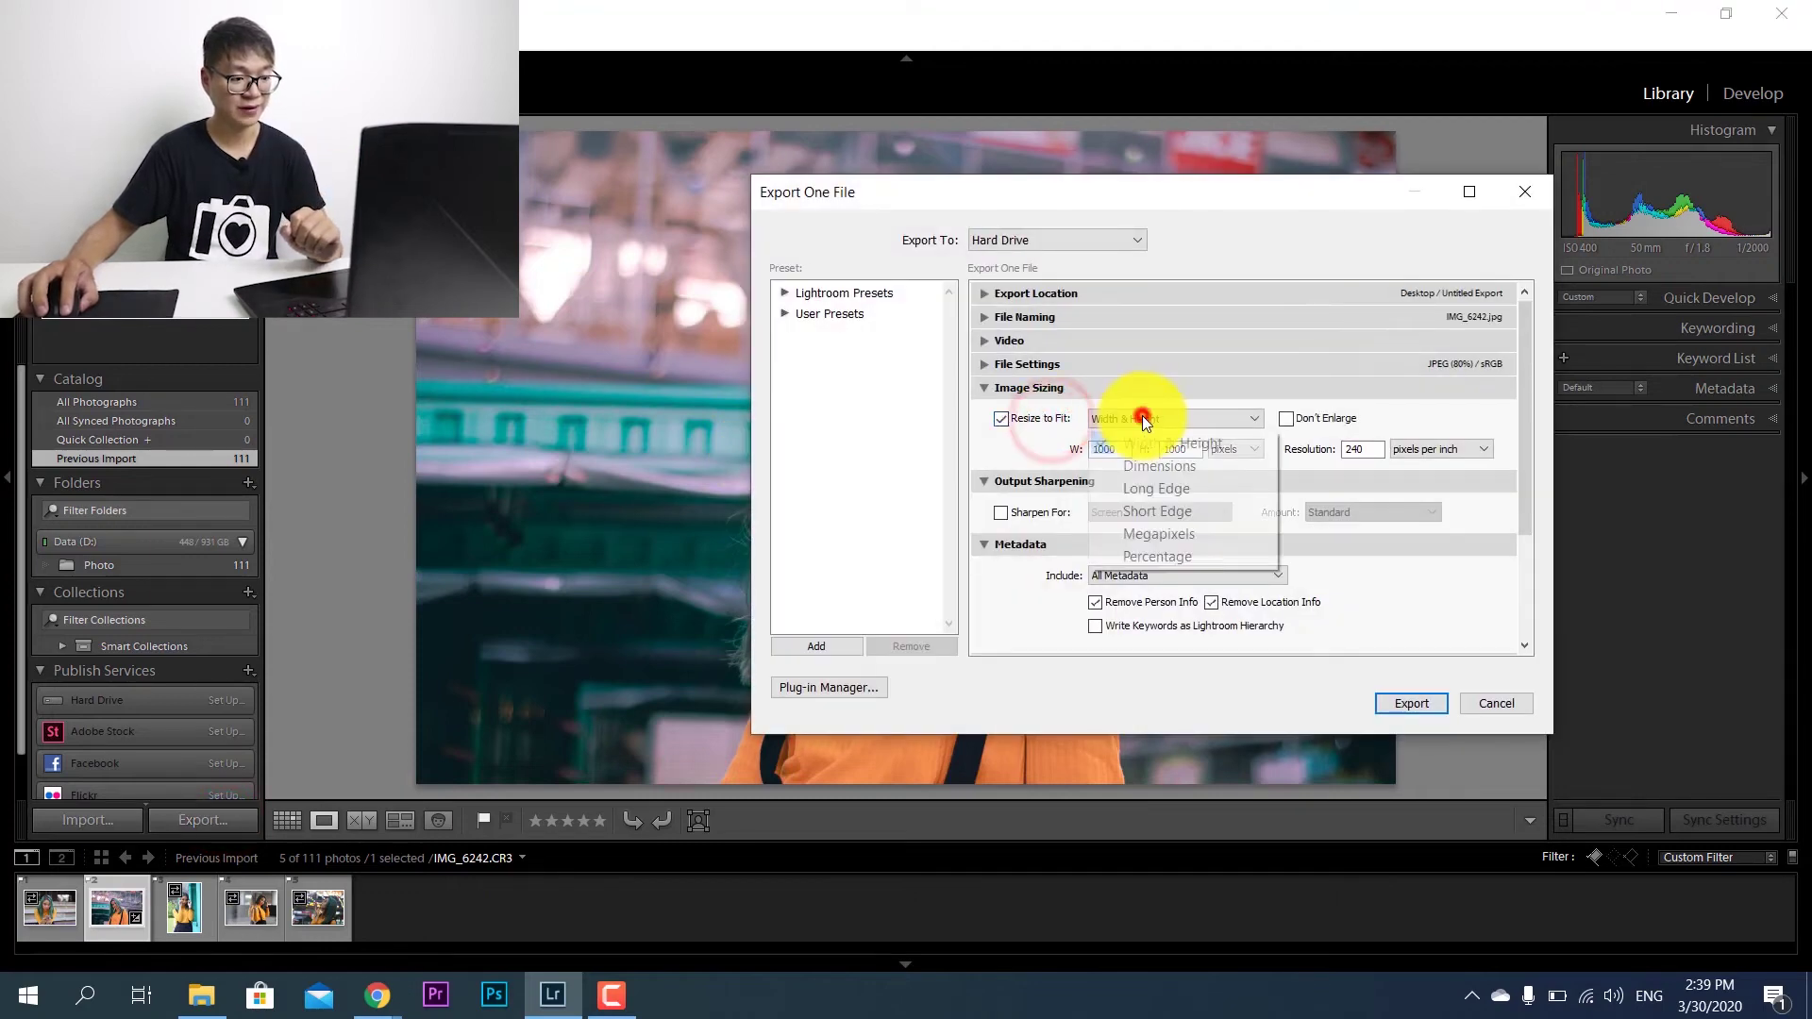
{"action": "left_click", "coordinate": [1185, 488]}
{"action": "left_click", "coordinate": [1189, 451]}
{"action": "type", "text": "1080"}
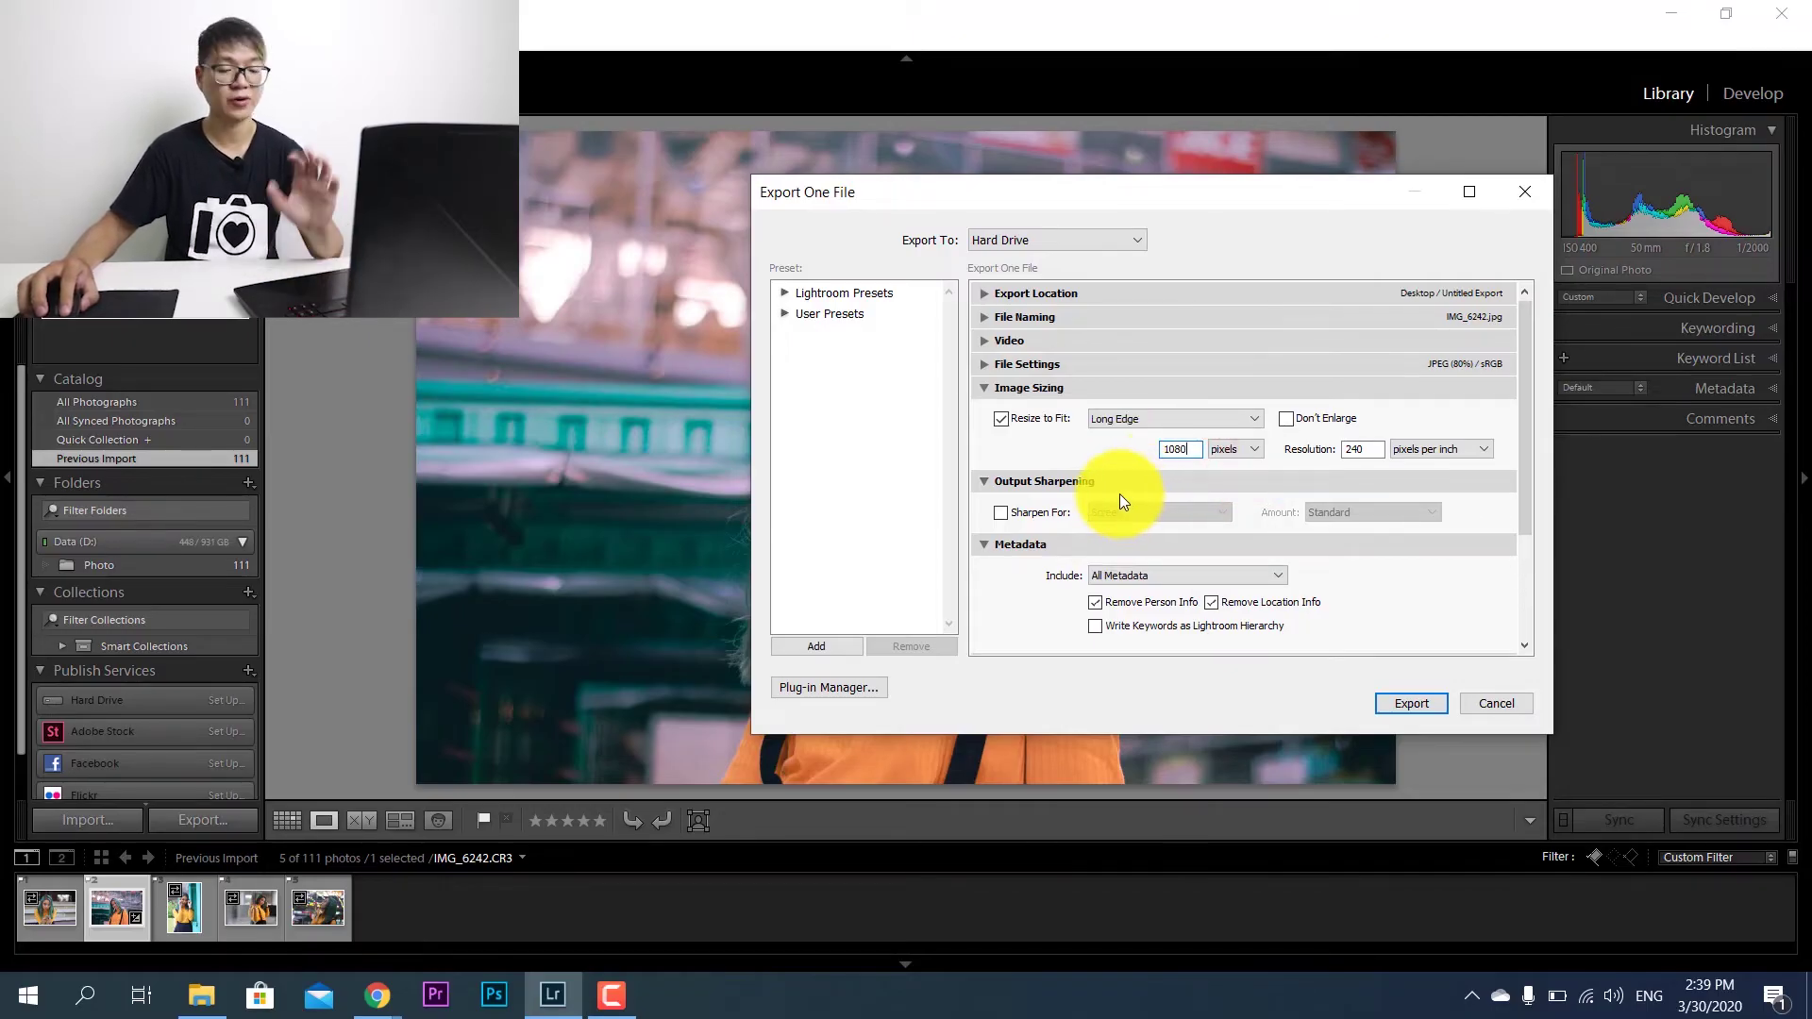
- Set the export resolution to 72 pixels per inch
{"action": "left_click", "coordinate": [1364, 449]}
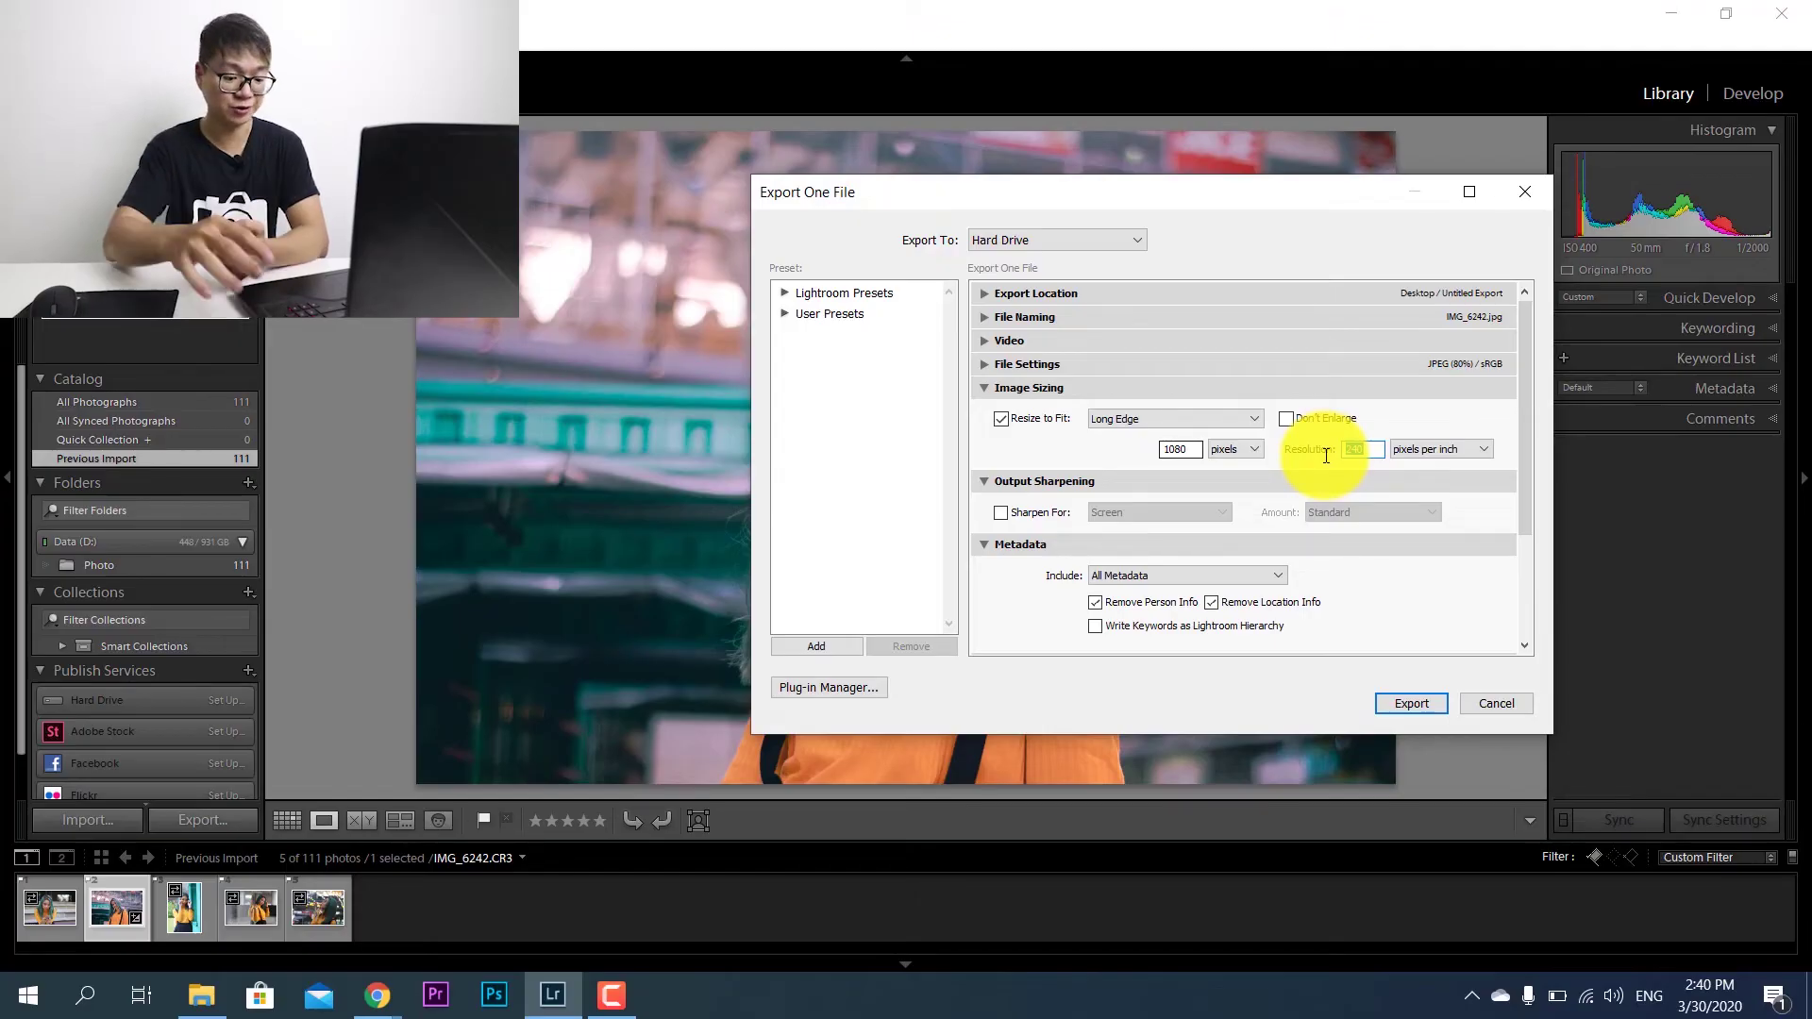
{"action": "type", "text": "72"}
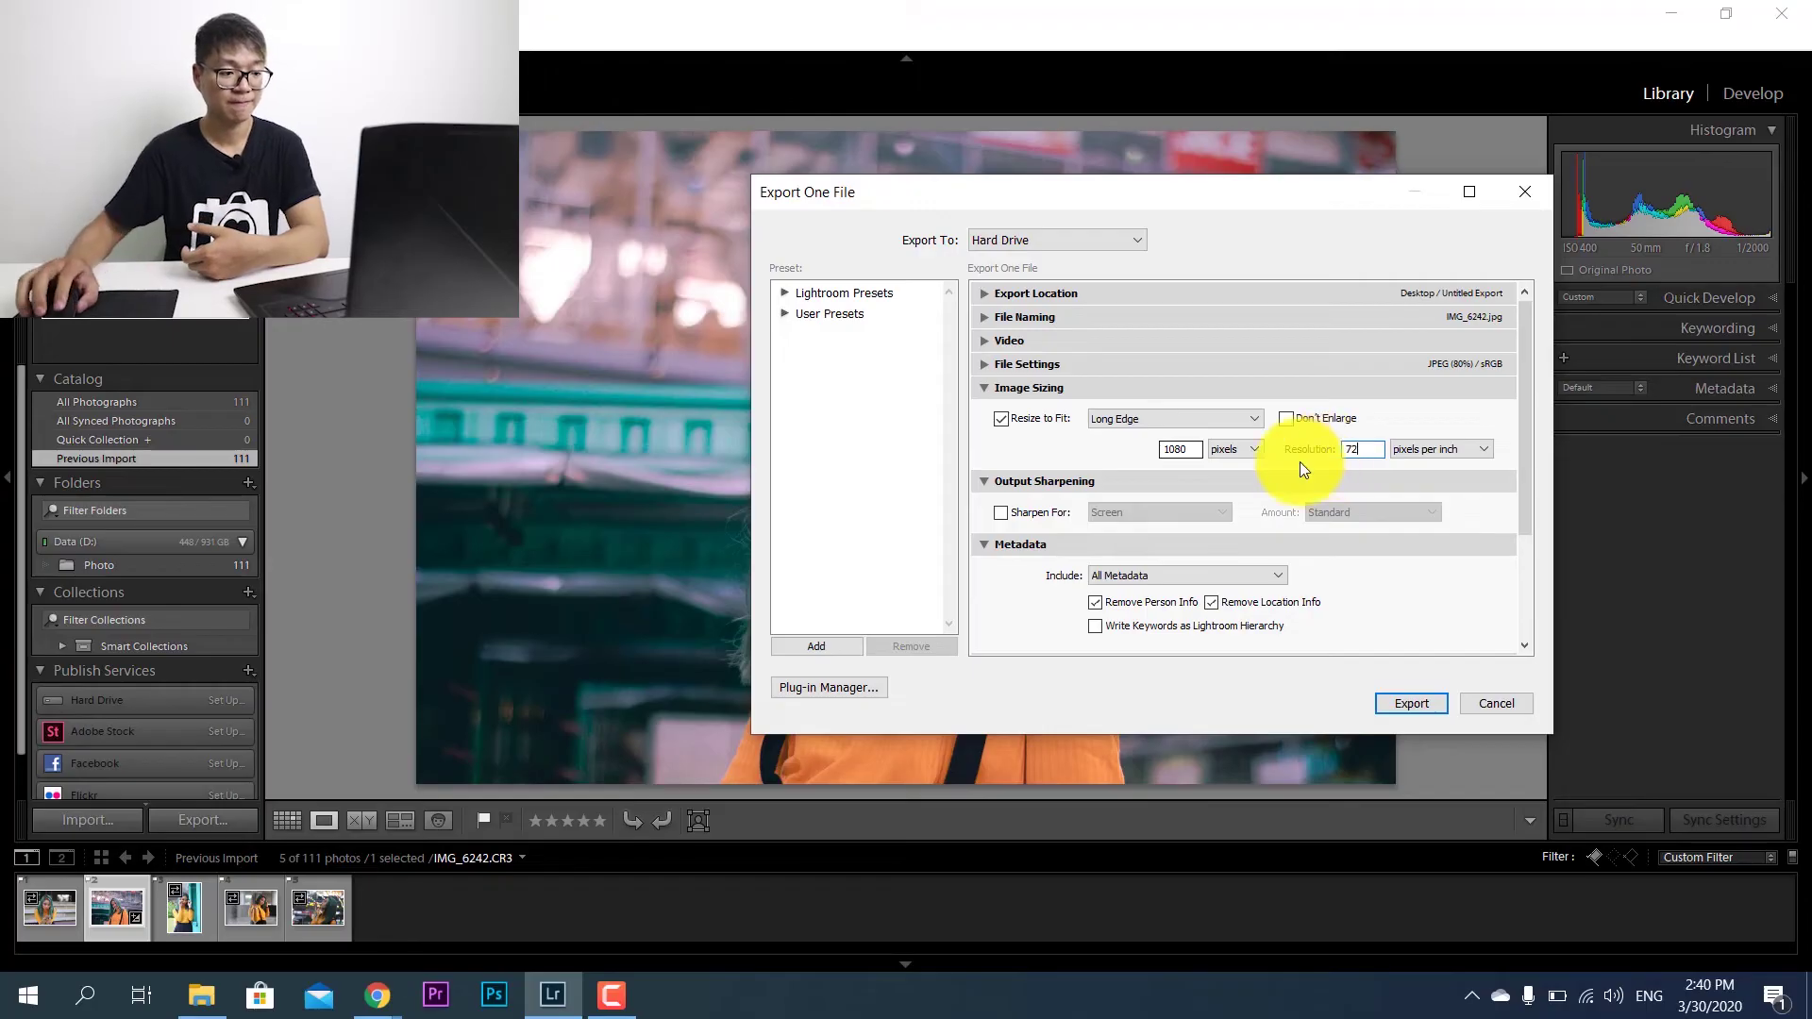
{"action": "left_click", "coordinate": [1028, 482]}
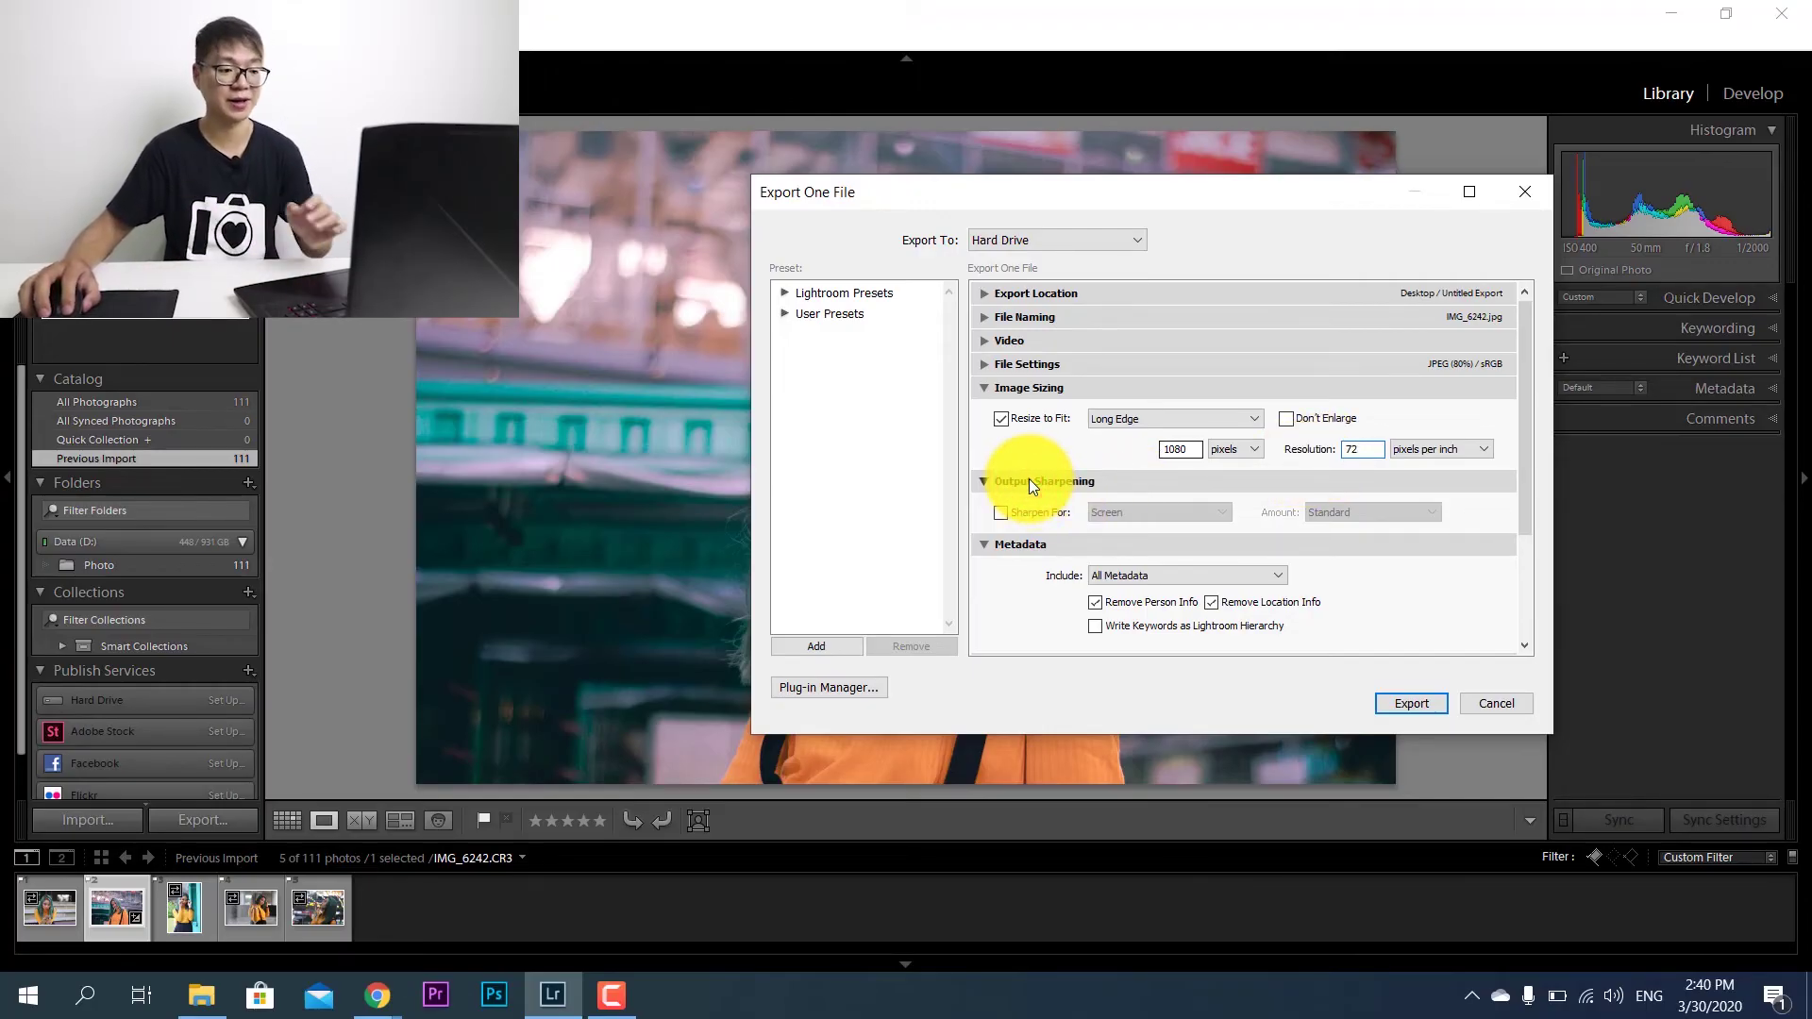
- Collapse Sharpening, Metadata and Watermarking; expand Export Location and File Settings
{"action": "left_click", "coordinate": [1029, 482]}
{"action": "left_click", "coordinate": [1027, 504]}
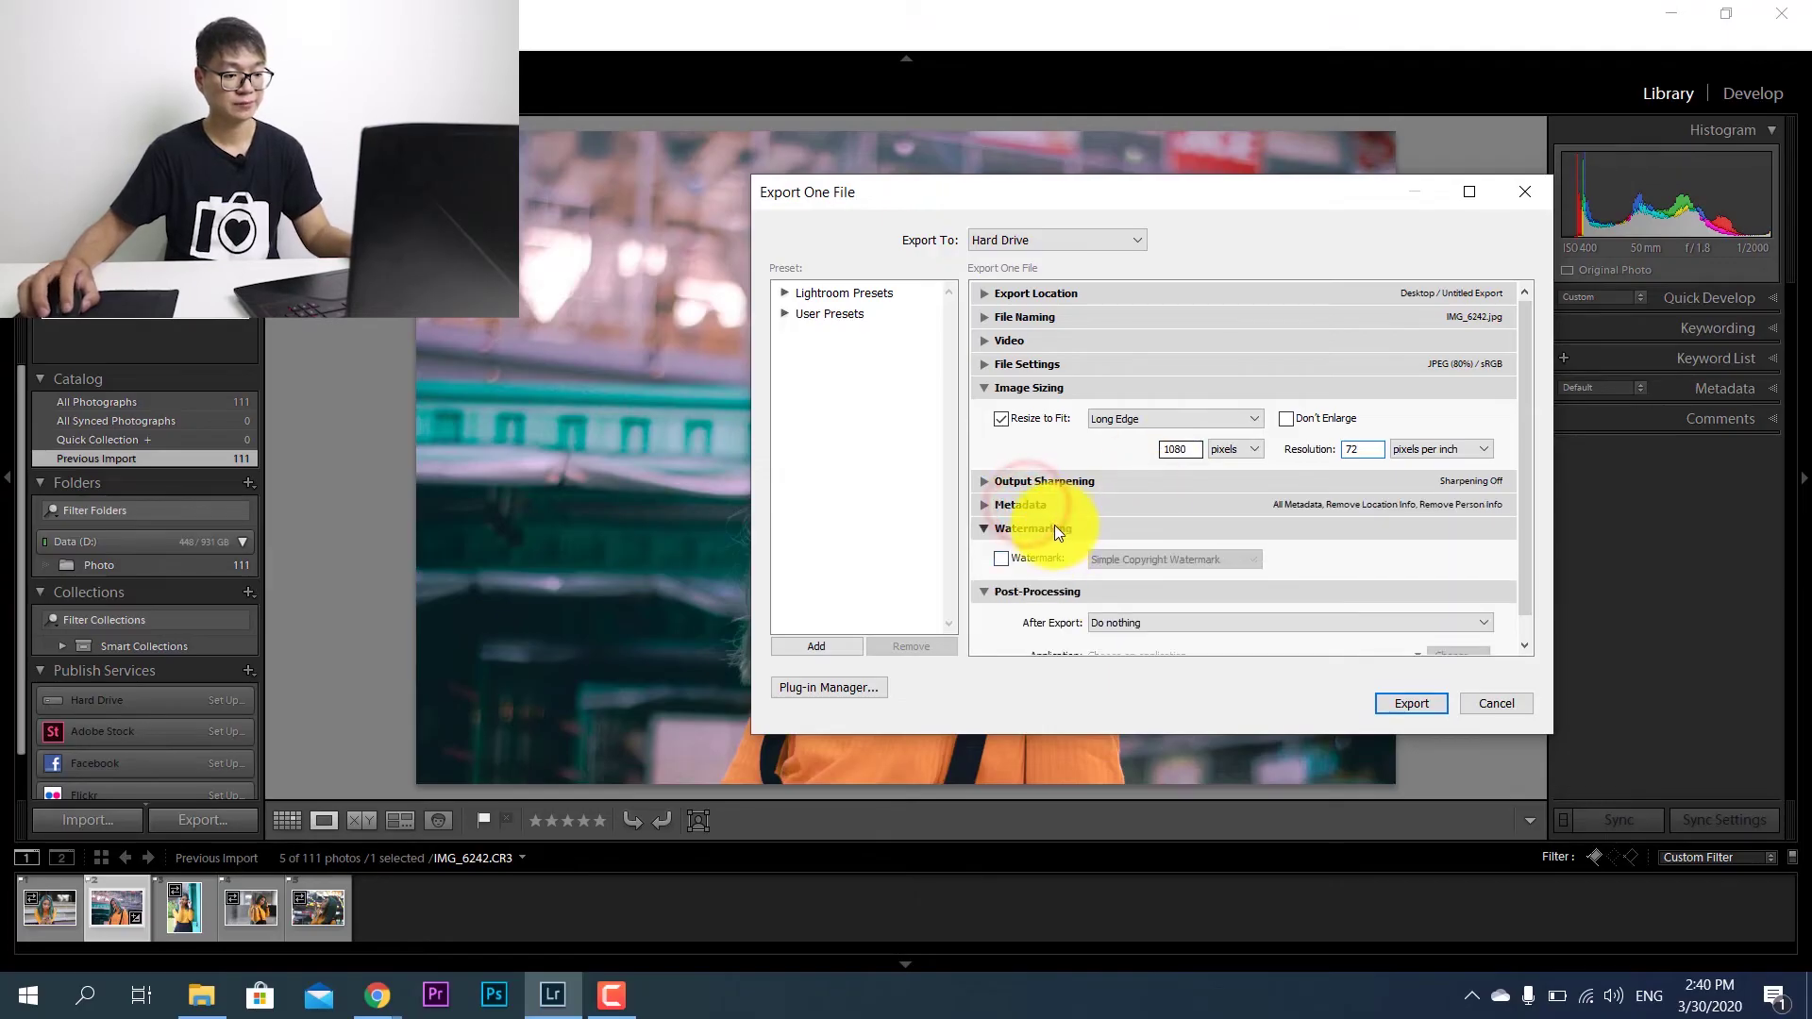
{"action": "left_click", "coordinate": [1043, 528]}
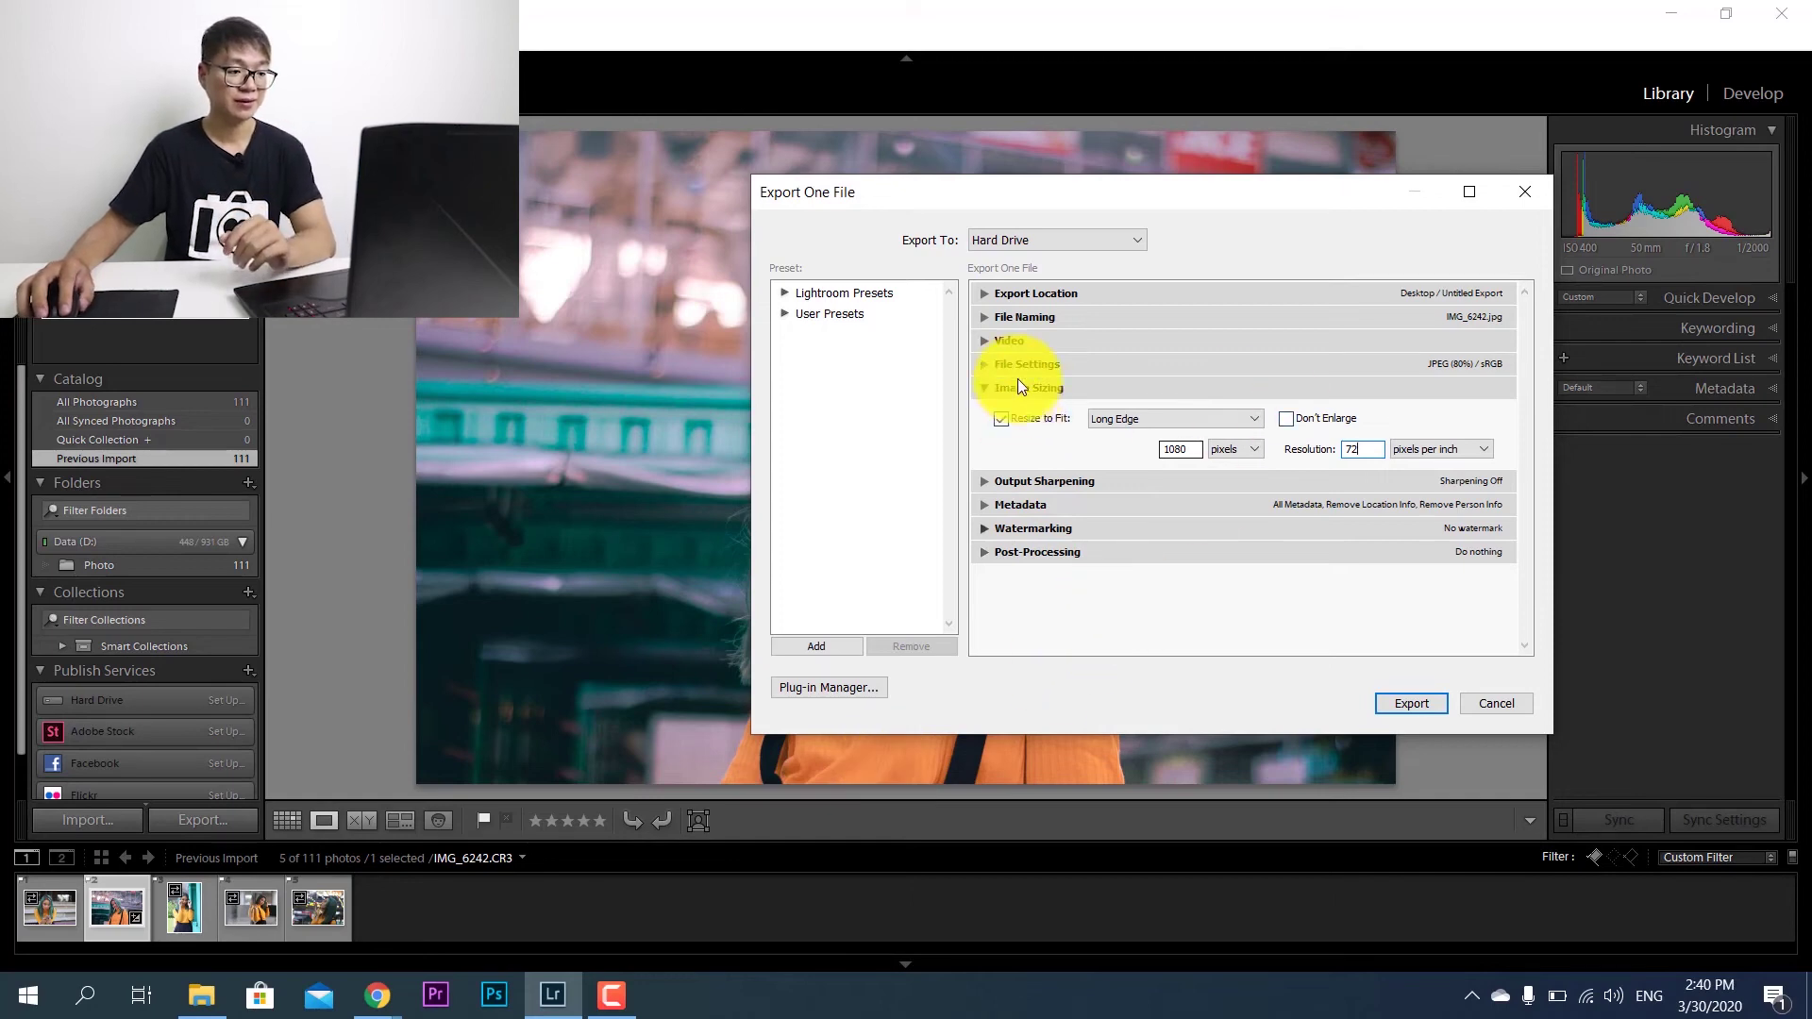
{"action": "left_click", "coordinate": [1028, 293]}
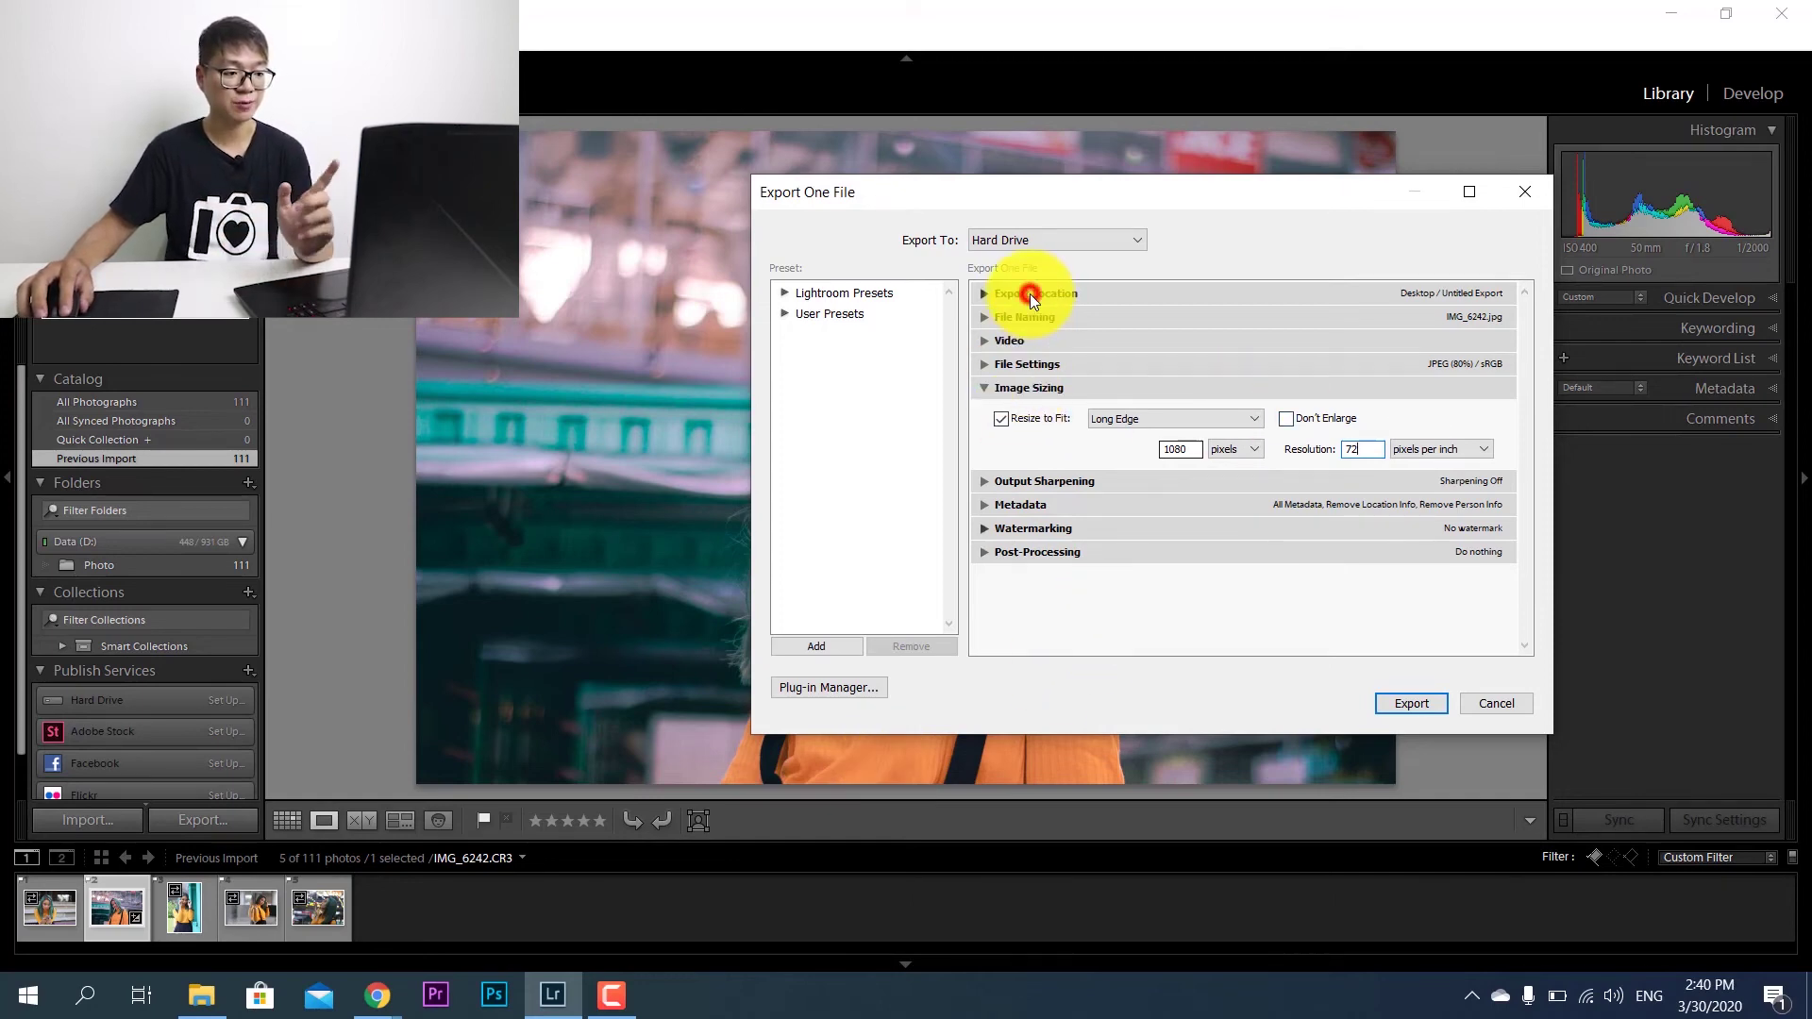
{"action": "left_click", "coordinate": [1011, 511]}
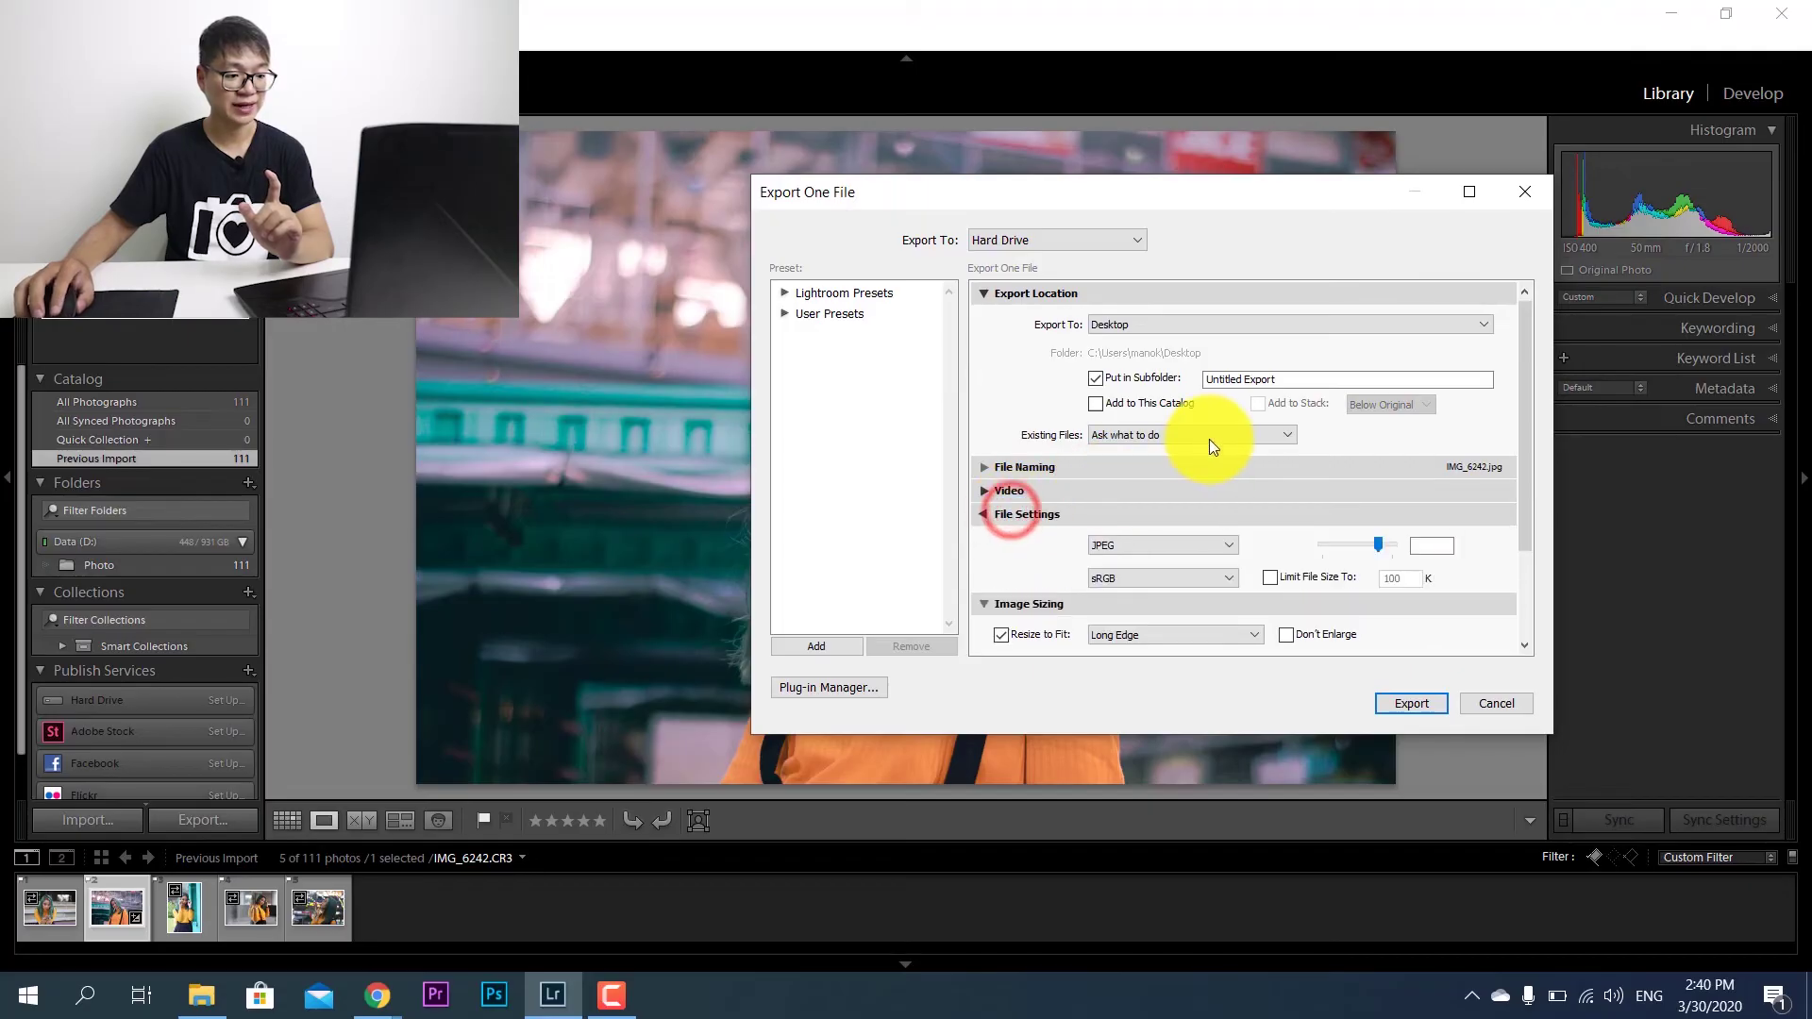
{"action": "scroll", "coordinate": [1227, 425], "scroll_direction": "down", "scroll_amount": 3}
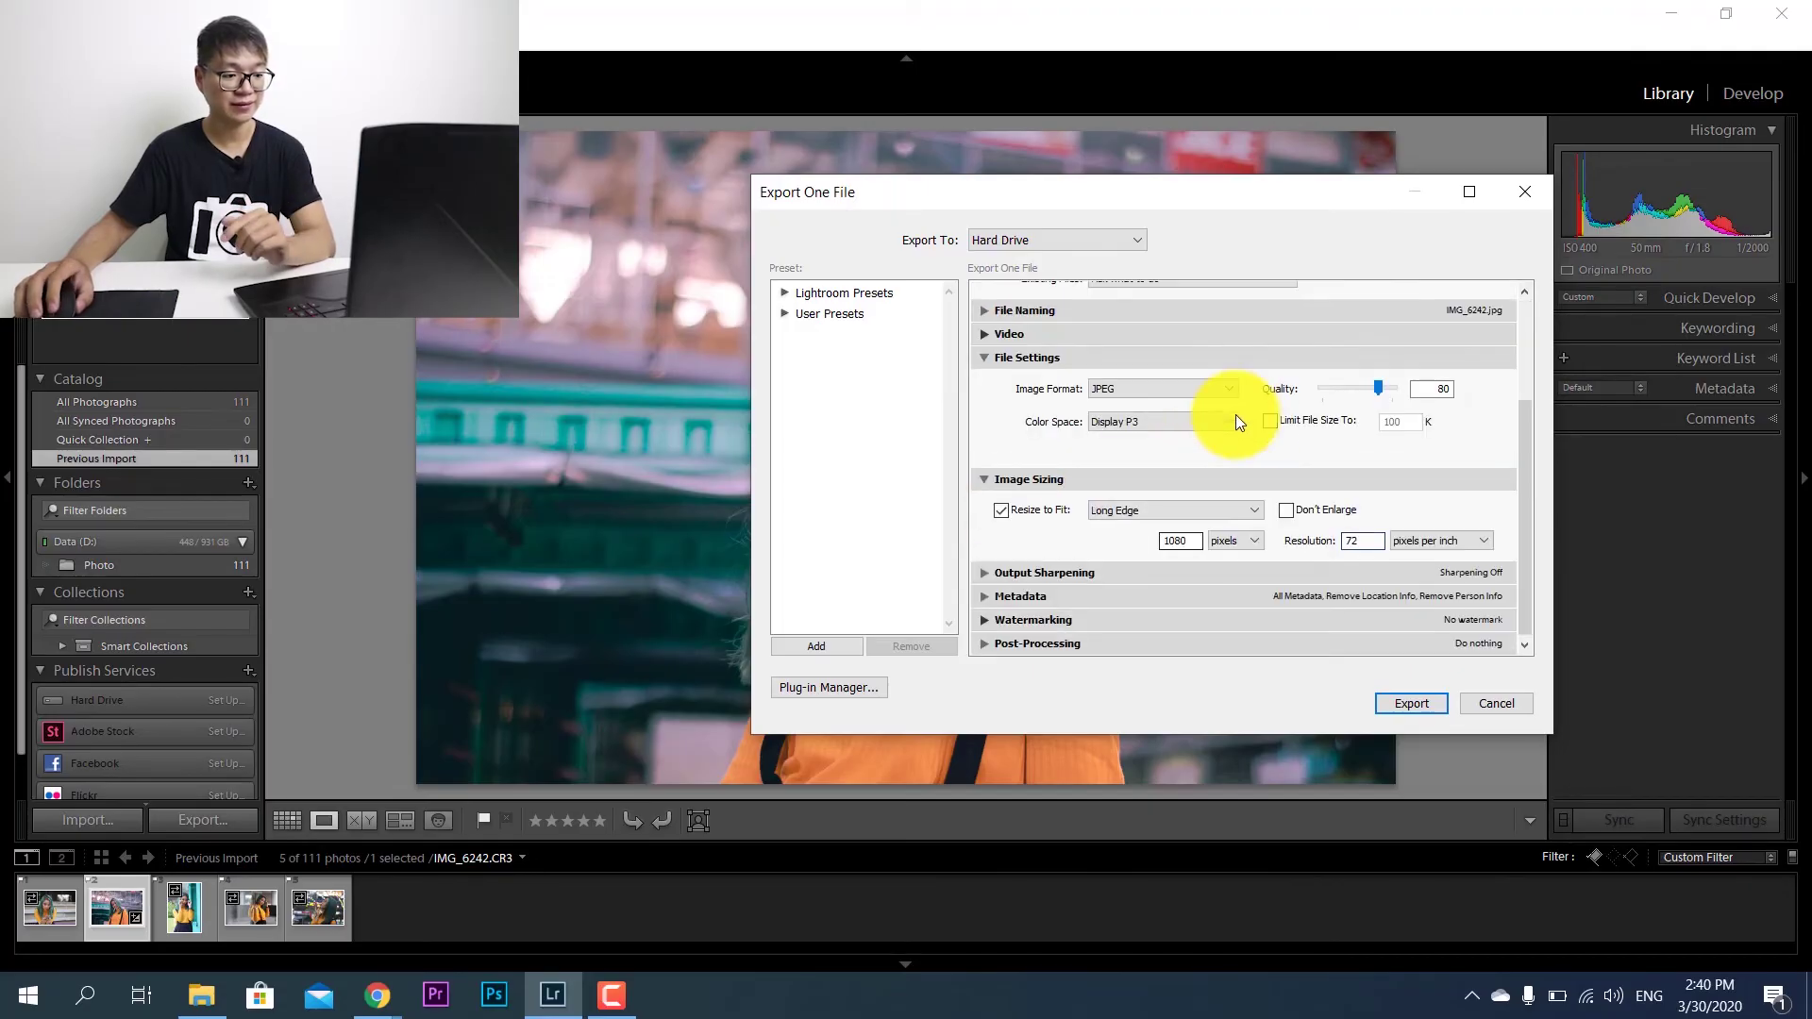
- Export IMG_6242 at JPEG quality 70 and open the Untitled Export folder
{"action": "left_click", "coordinate": [1416, 389]}
{"action": "type", "text": "70"}
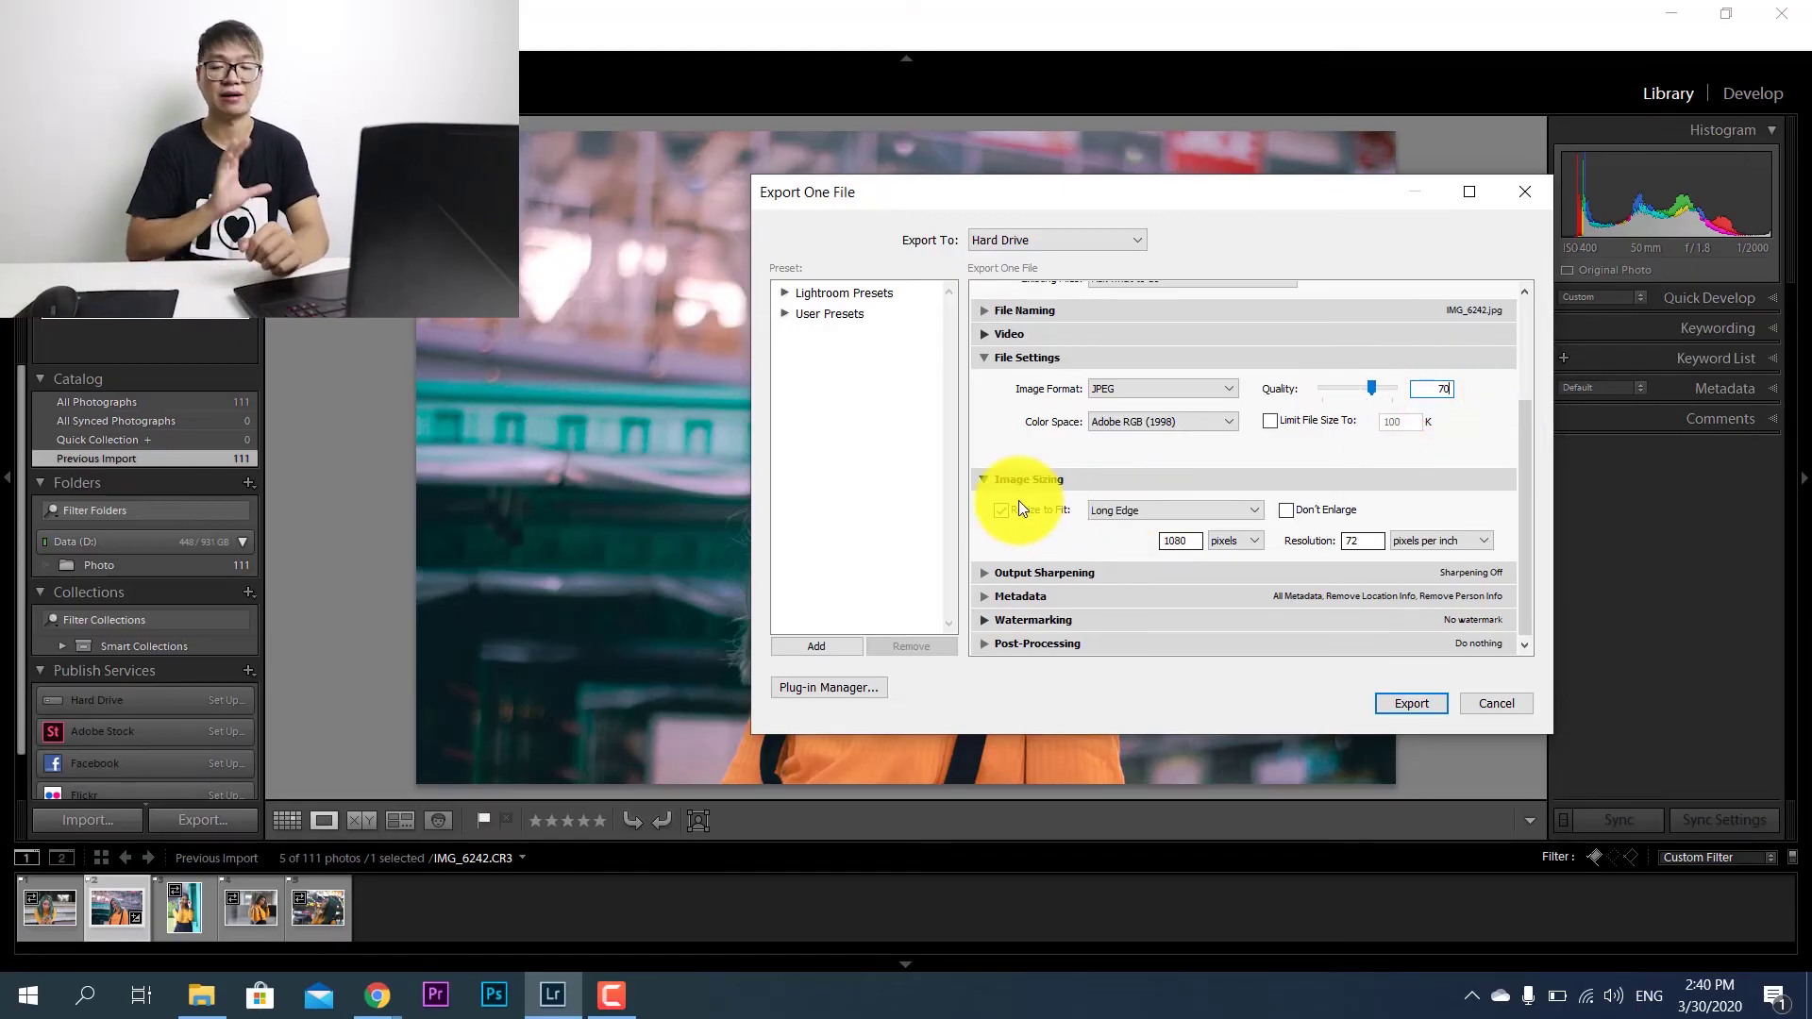
{"action": "left_click", "coordinate": [1392, 708]}
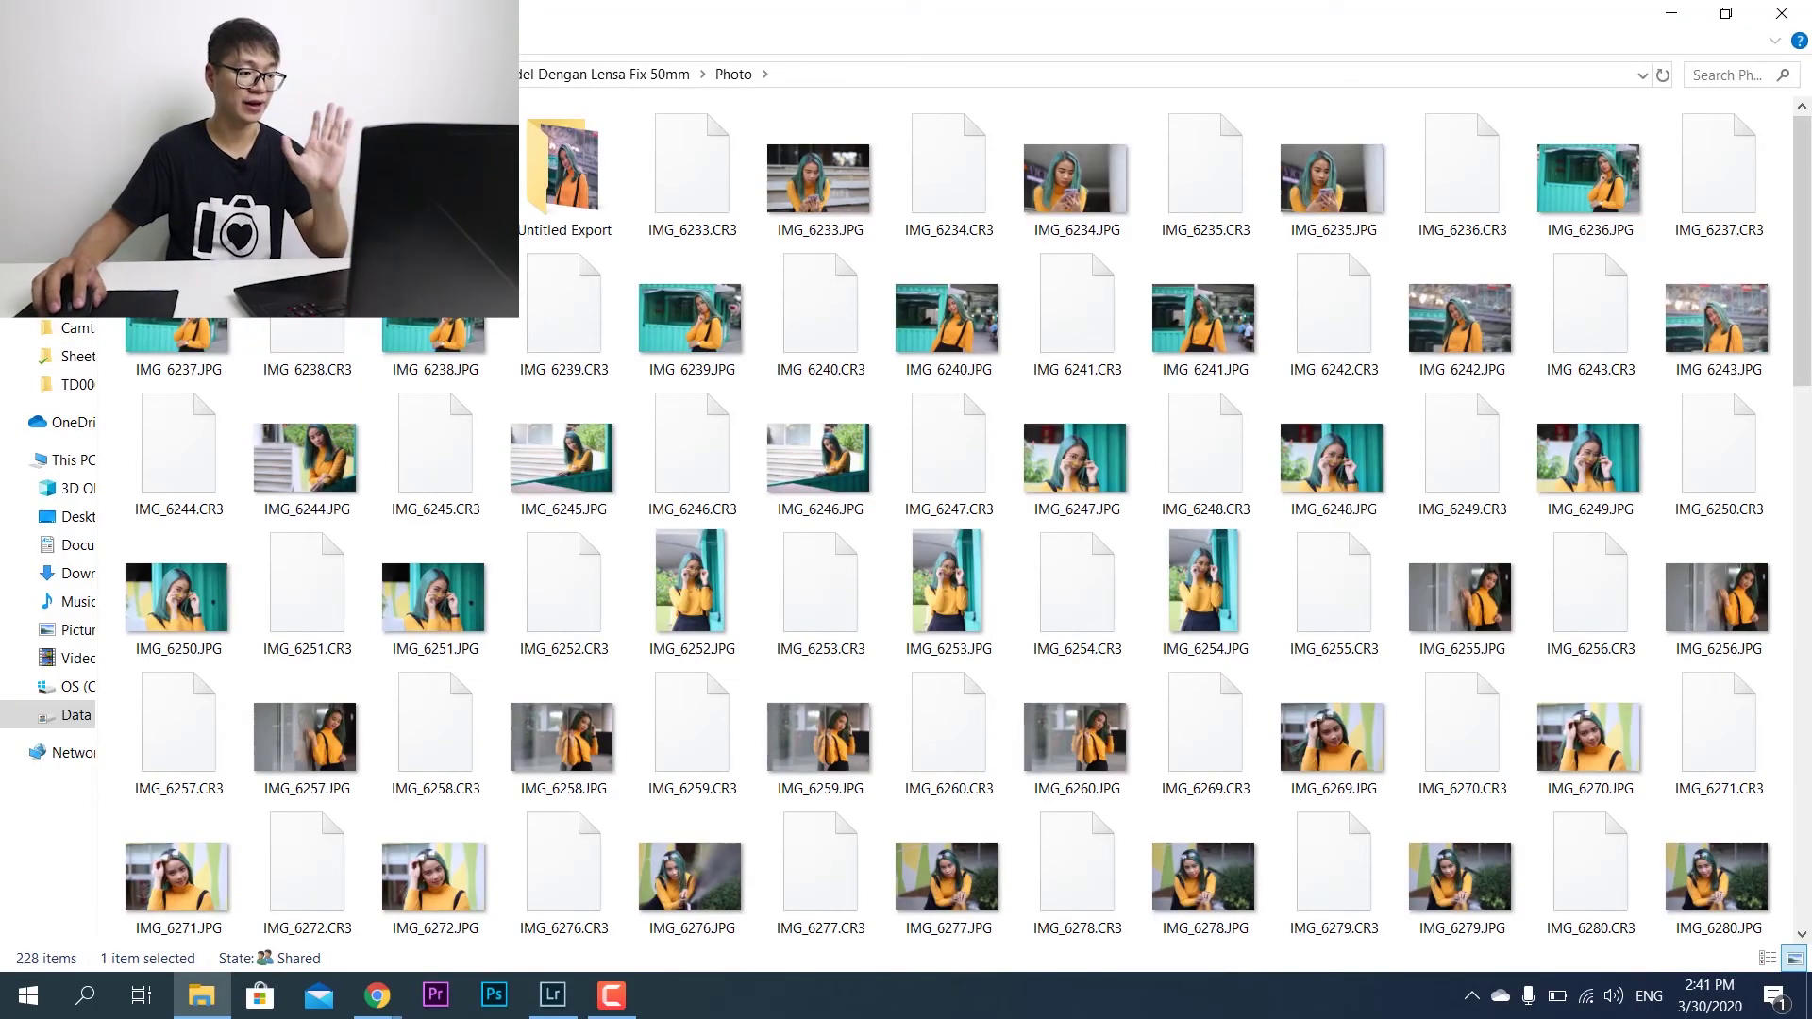
{"action": "double_click", "coordinate": [564, 170]}
- Open the exported IMG_6242.jpg from the Untitled Export folder in Windows Photos
{"action": "double_click", "coordinate": [818, 255]}
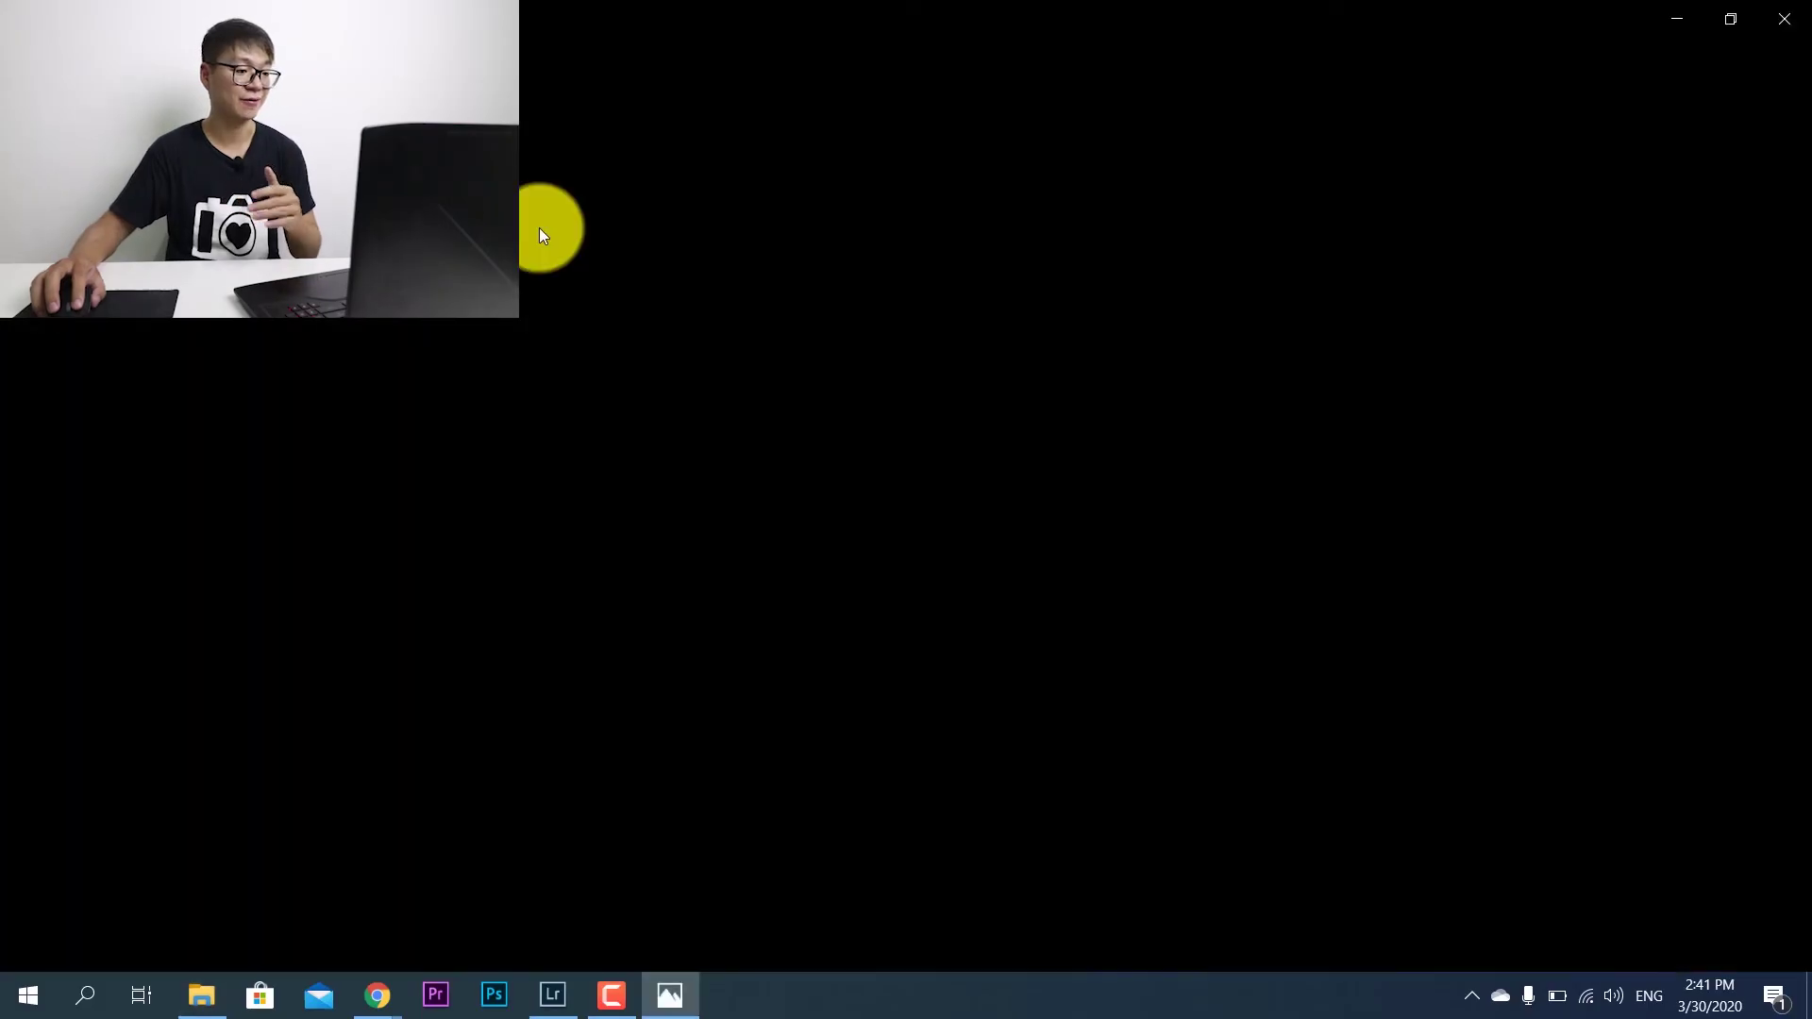